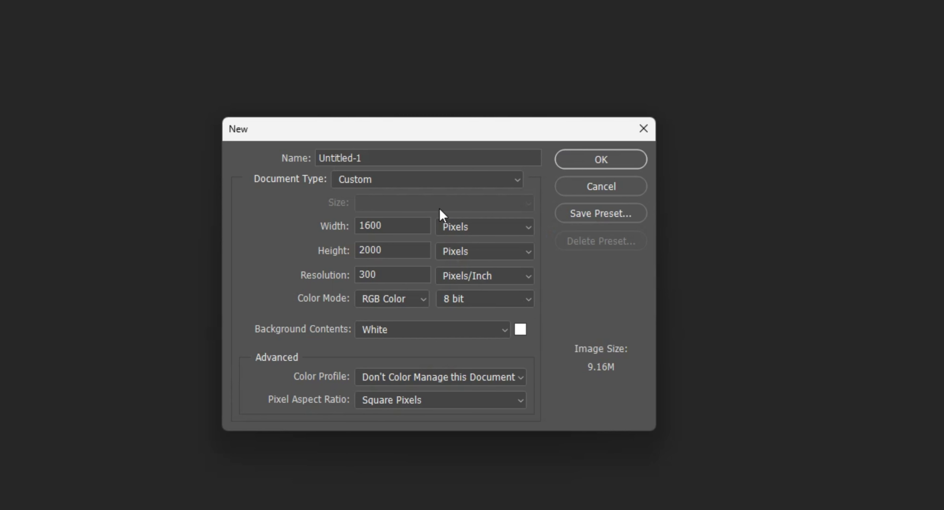
- Create a 1600×2000 px, 300 ppi RGB Color document and unlock its Background into Layer 0
click(401, 298)
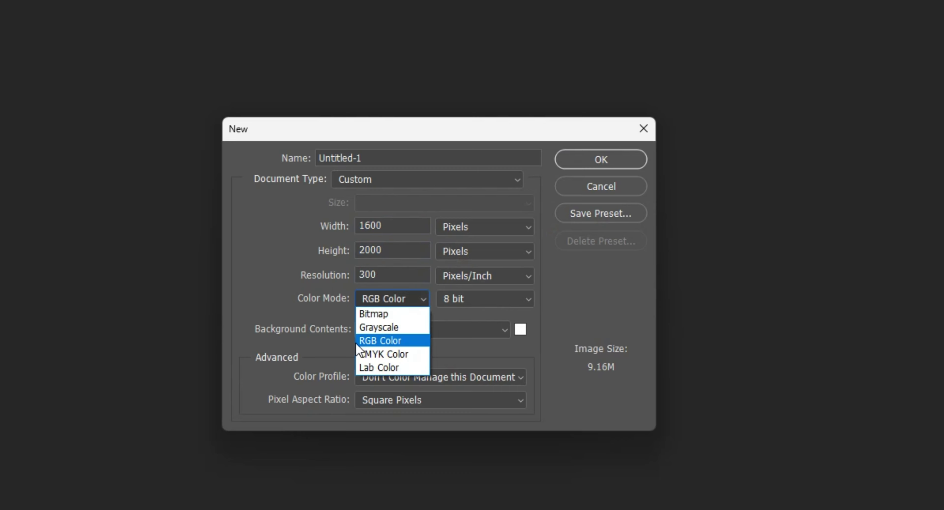
click(411, 337)
click(601, 159)
click(930, 343)
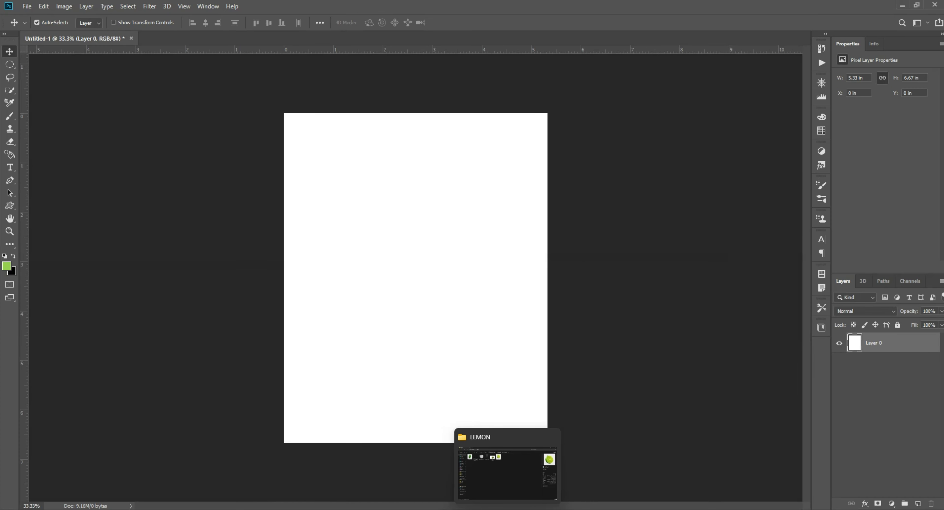
- Place the cup image from the LEMON folder on the canvas and narrow it horizontally
click(508, 472)
drag(219, 96, 388, 274)
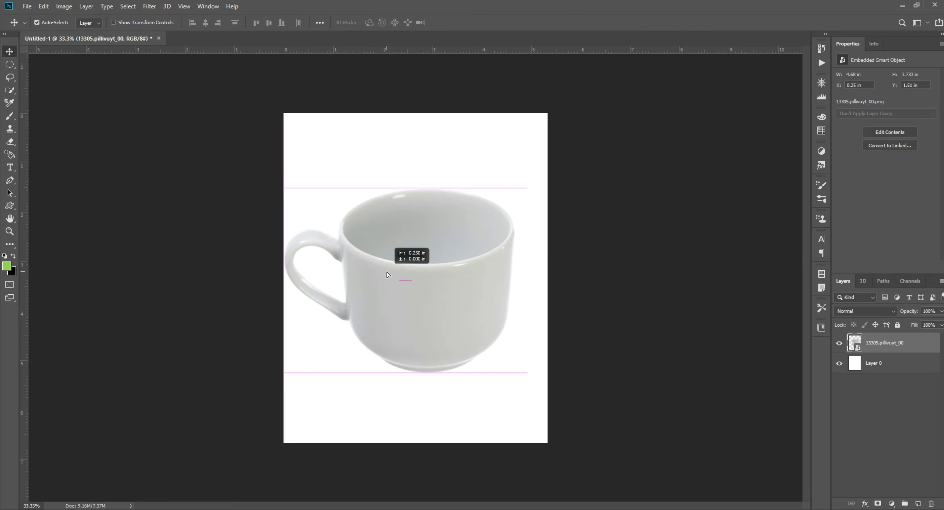
key(ctrl+t)
drag(466, 307, 474, 312)
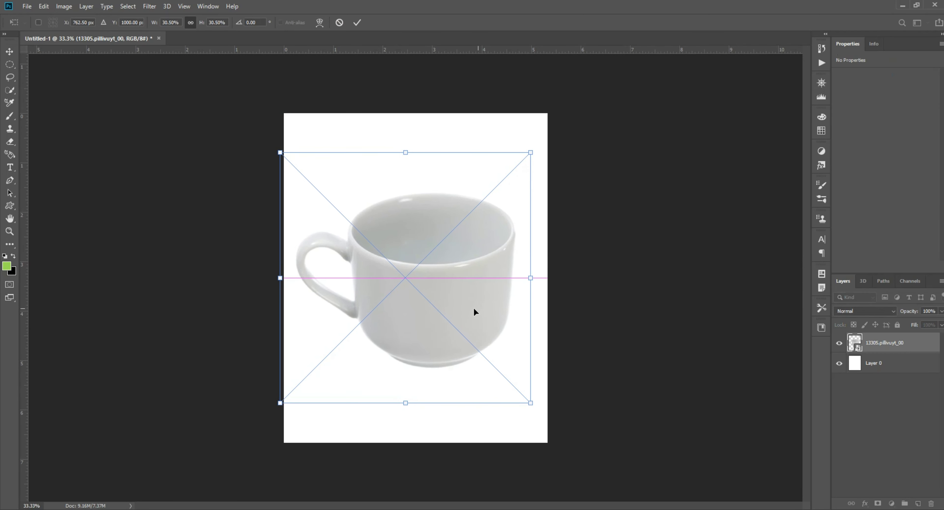
drag(530, 278, 518, 277)
key(Return)
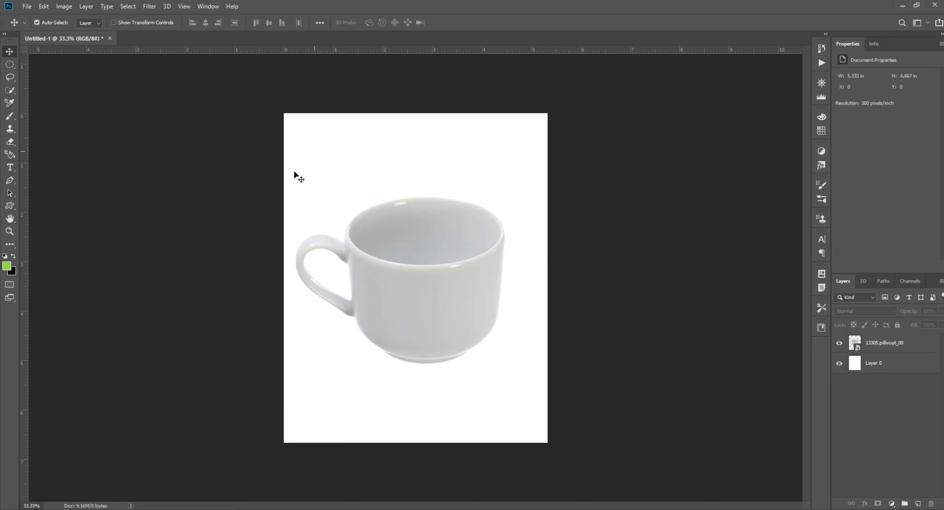
- Add a black Color Overlay layer style to Layer 0
click(876, 363)
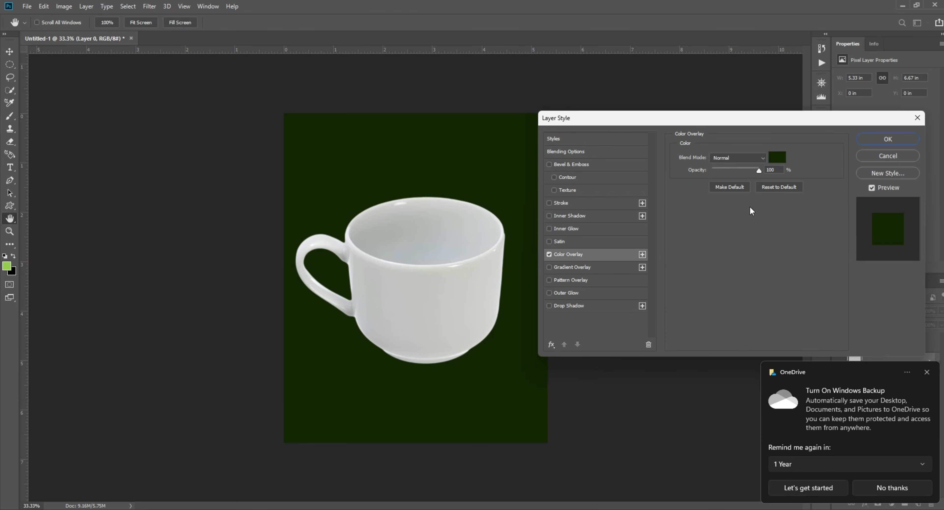
click(777, 157)
click(629, 399)
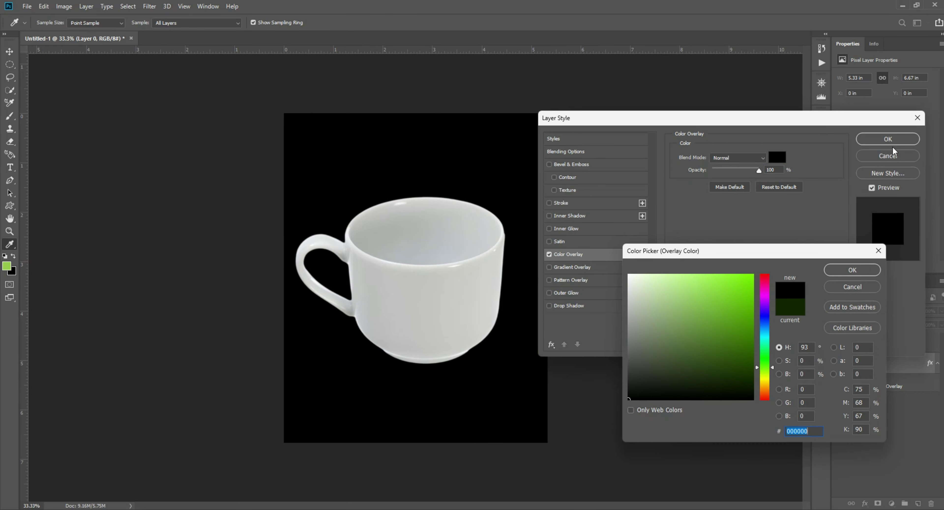
click(852, 270)
key(Return)
- Drag the lime photo from the image folder into the document
click(464, 287)
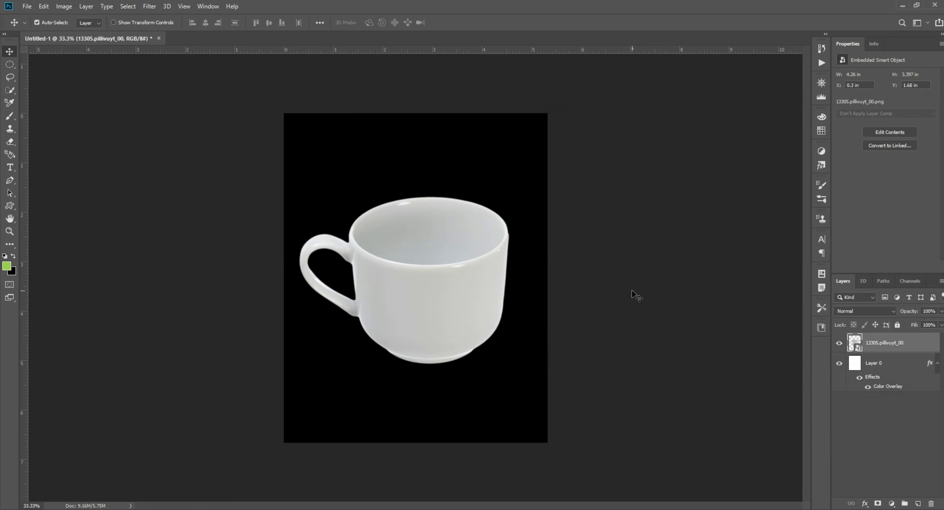
click(635, 294)
key(alt+Tab)
click(329, 141)
drag(330, 106, 427, 304)
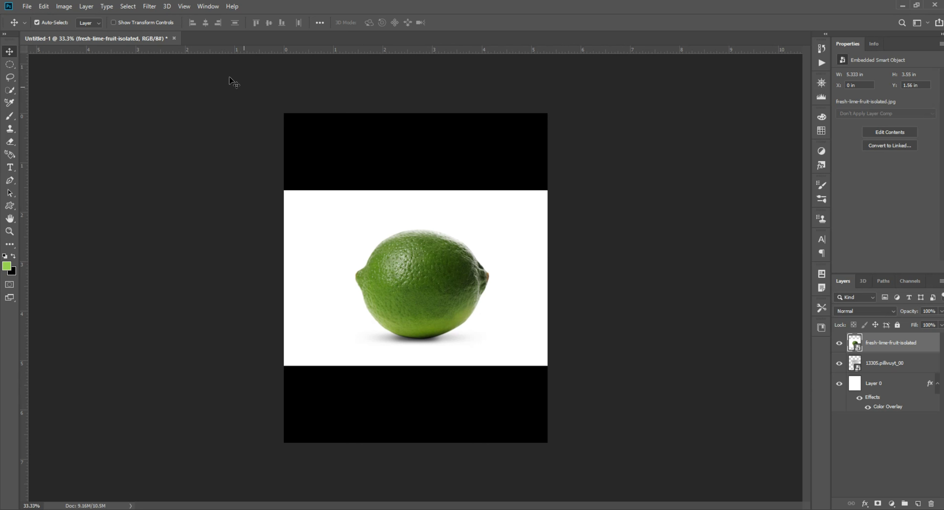
- Select the lime as subject, then discard its mask and clip the lime layer to the cup
click(128, 7)
click(152, 123)
click(878, 504)
drag(421, 220, 416, 218)
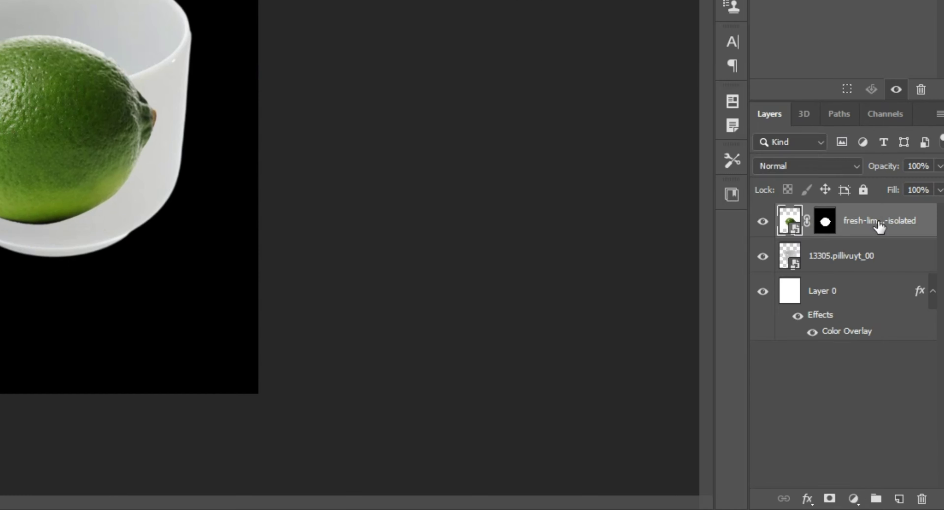
right_click(878, 227)
click(878, 219)
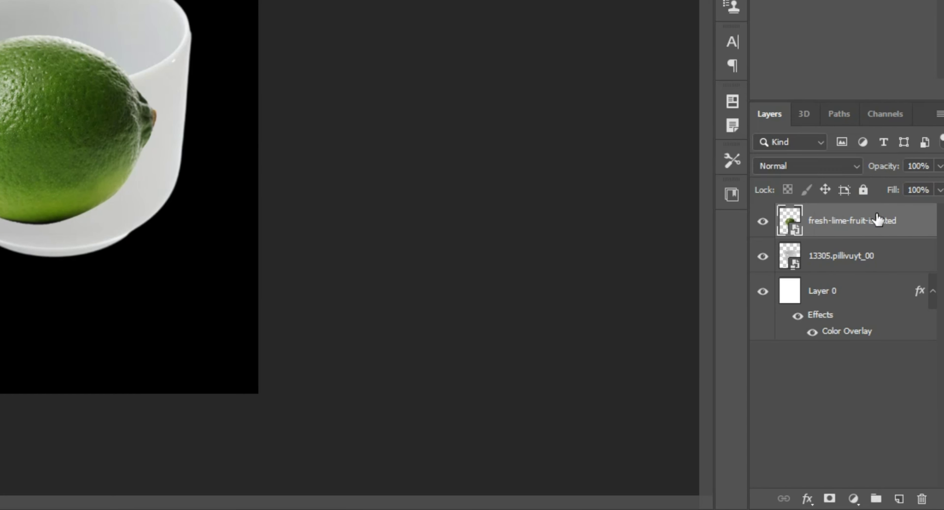
alt+click(867, 234)
- Scale the clipped lime wider so its texture covers the whole cup
key(ctrl+t)
drag(343, 278, 280, 282)
drag(489, 289, 546, 286)
drag(280, 291, 275, 293)
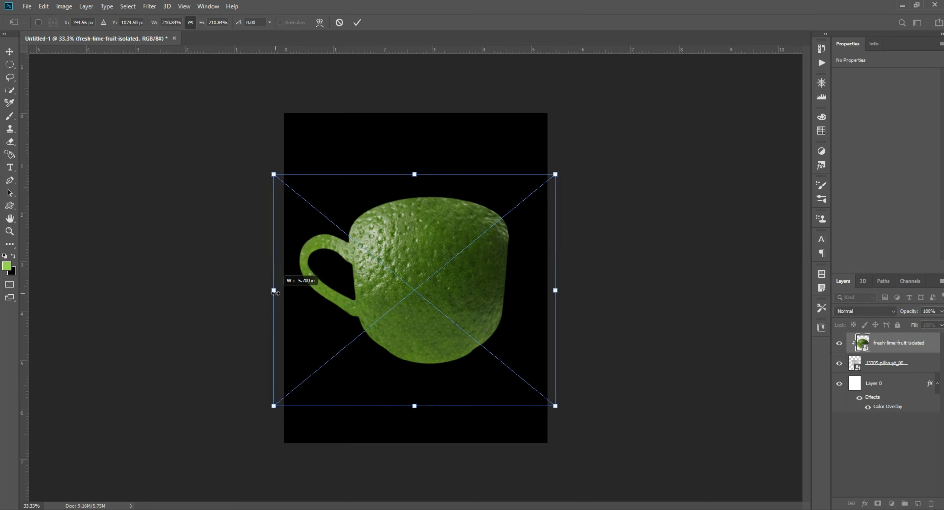
drag(503, 291, 454, 289)
key(ctrl+z)
mouse_move(282, 294)
mouse_down()
mouse_move(222, 296)
mouse_move(320, 290)
mouse_move(275, 291)
mouse_up()
key(Return)
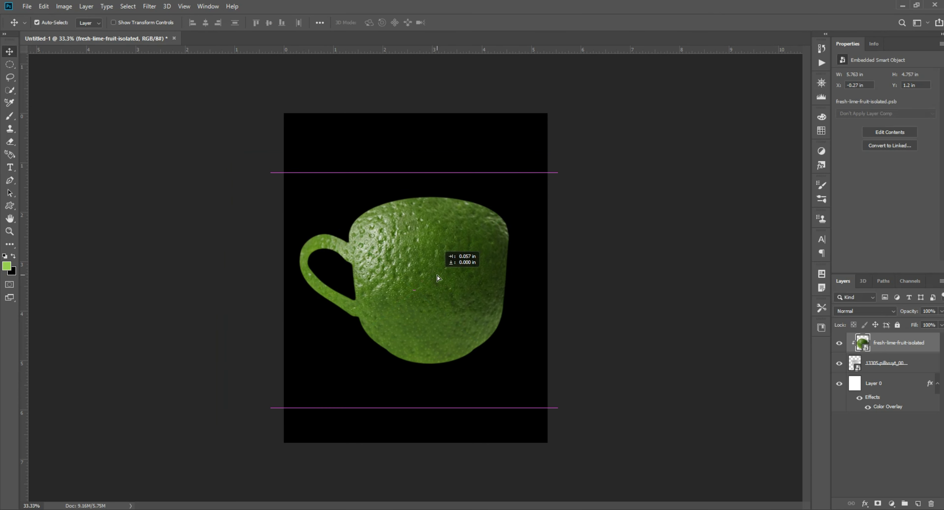
click(656, 271)
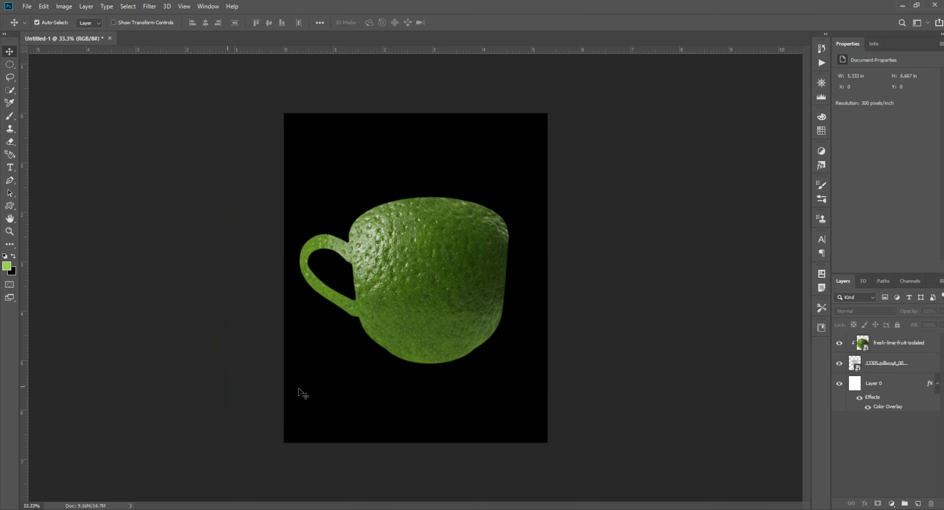
click(458, 326)
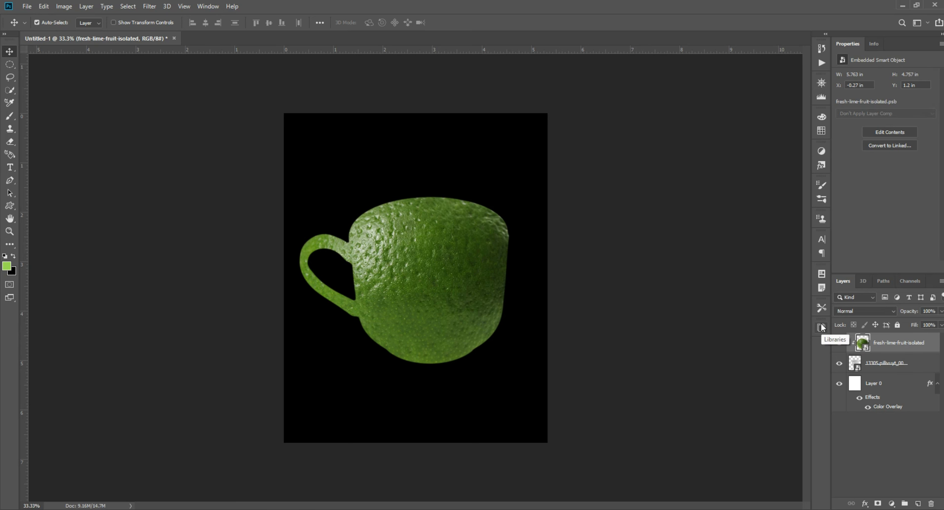
- Apply a Midtones Color Balance of 0, +13, −13 to the lime layer
click(596, 330)
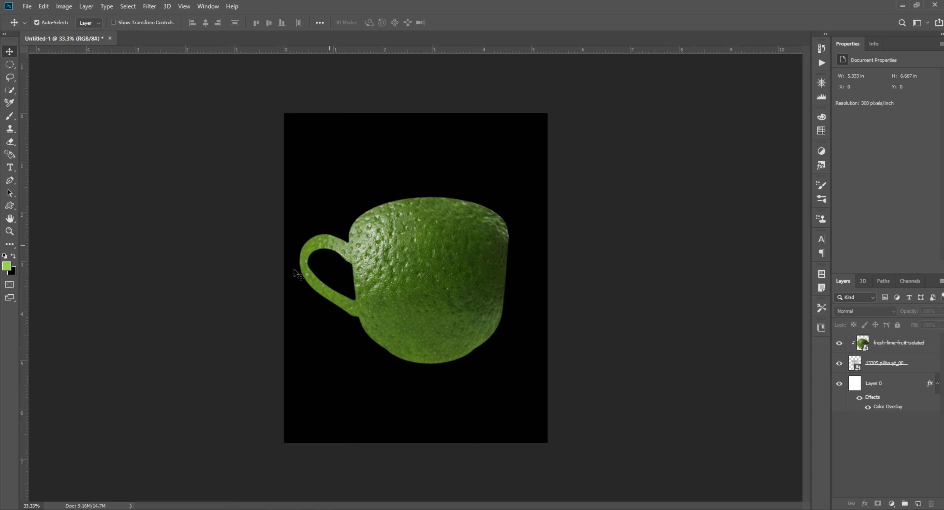
scroll(418, 280, up, 1)
click(483, 282)
key(ctrl+b)
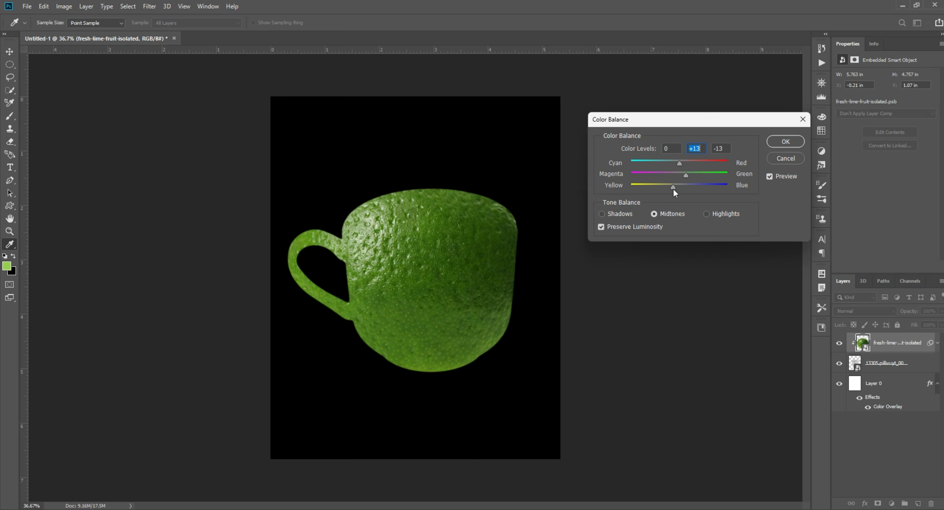
key(Tab)
click(788, 145)
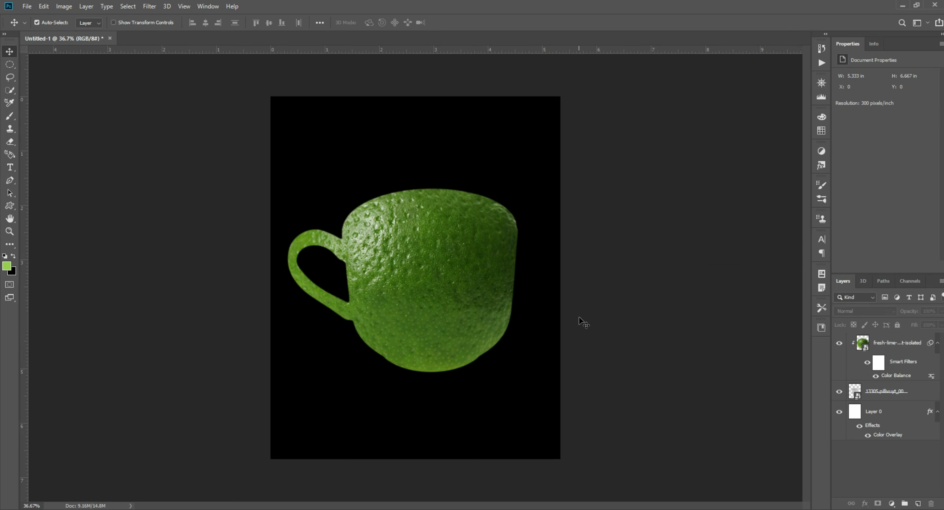
- Place the Key lime -7 image, mask out its background via Select Subject, and convert it to a smart object
key(alt+Tab)
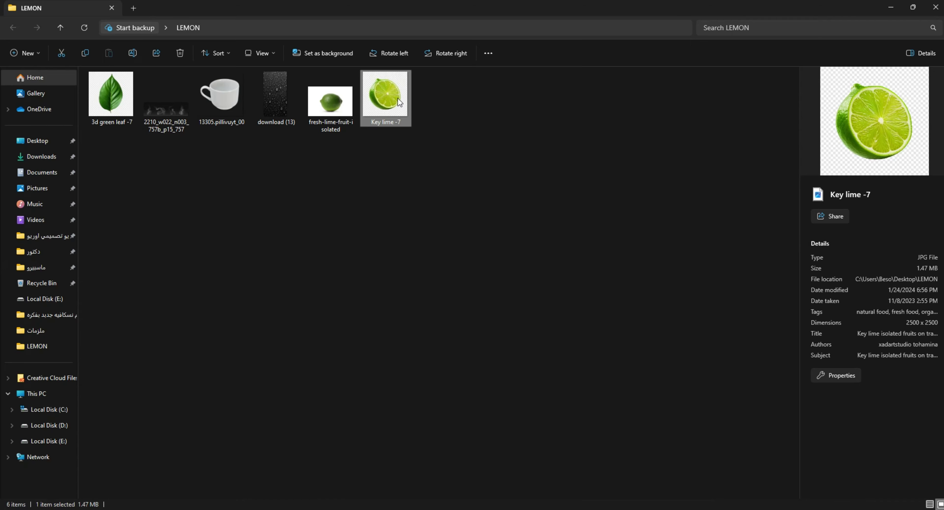
drag(398, 99, 283, 218)
click(128, 7)
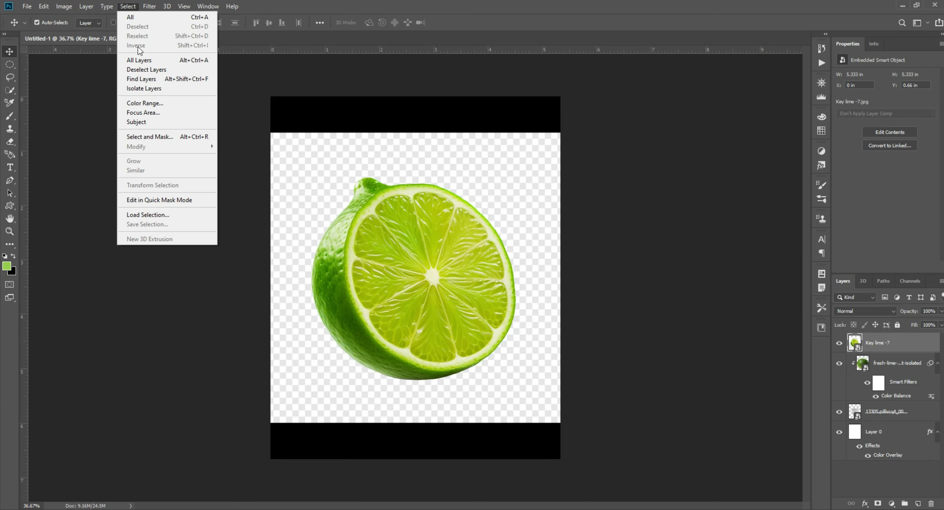
click(175, 120)
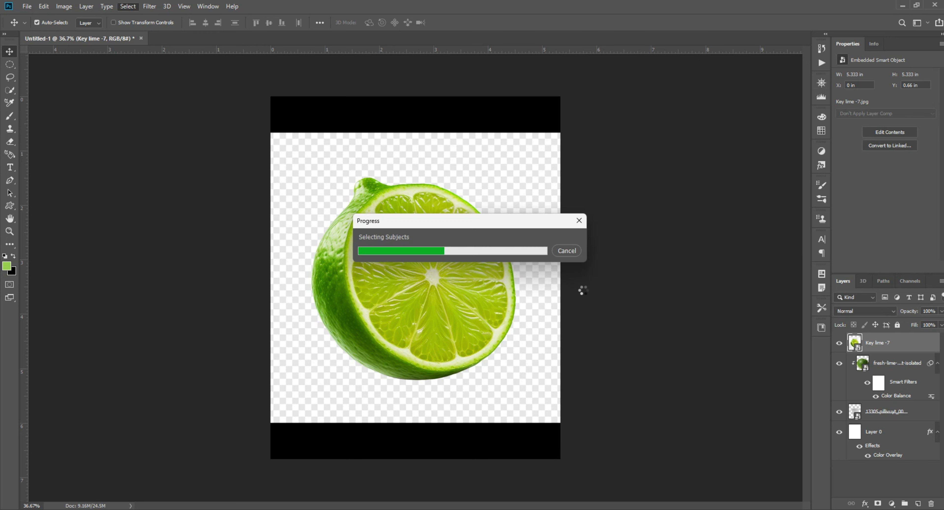
click(871, 504)
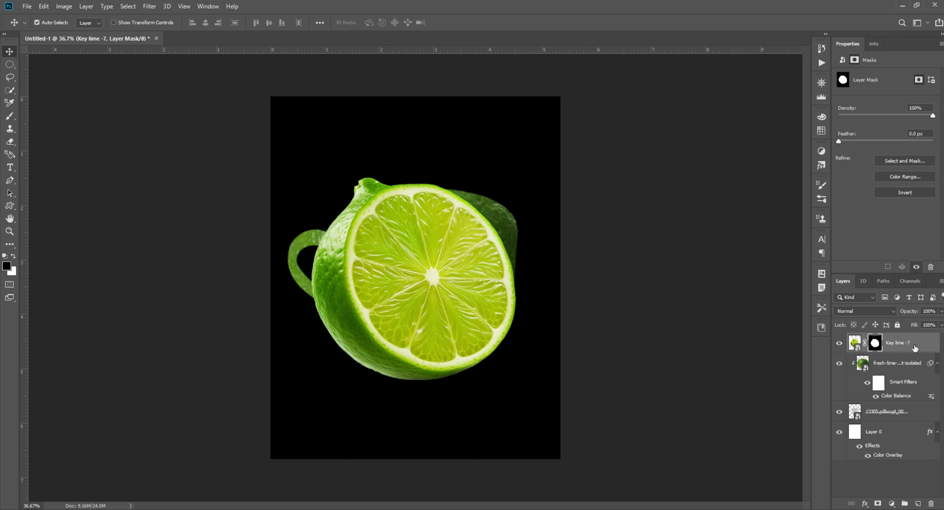
right_click(912, 346)
click(817, 193)
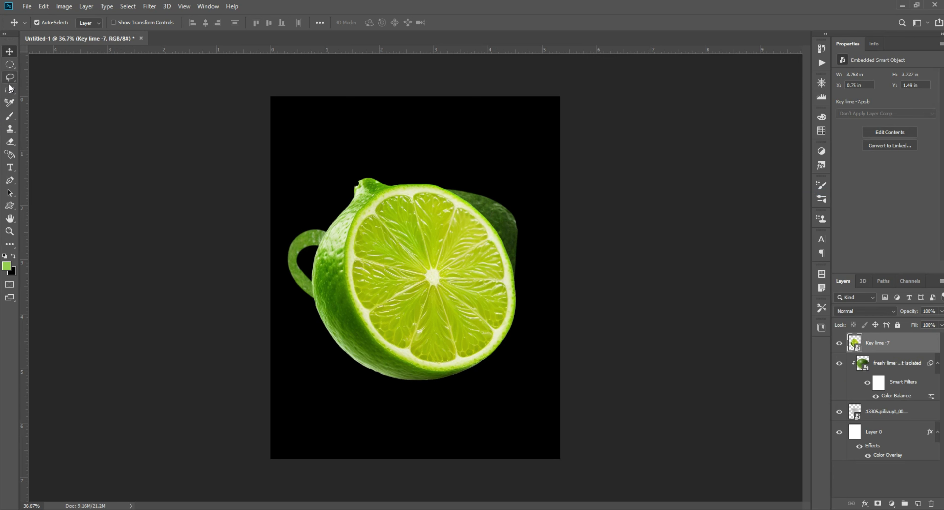
- Draw a circular elliptical-marquee selection around the key lime's sliced face
click(10, 64)
drag(517, 183, 338, 390)
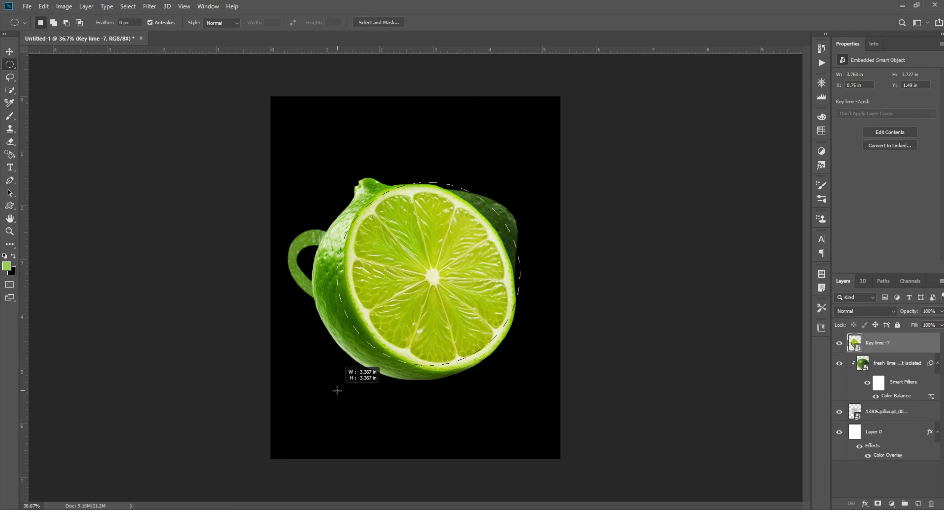
drag(338, 391, 333, 391)
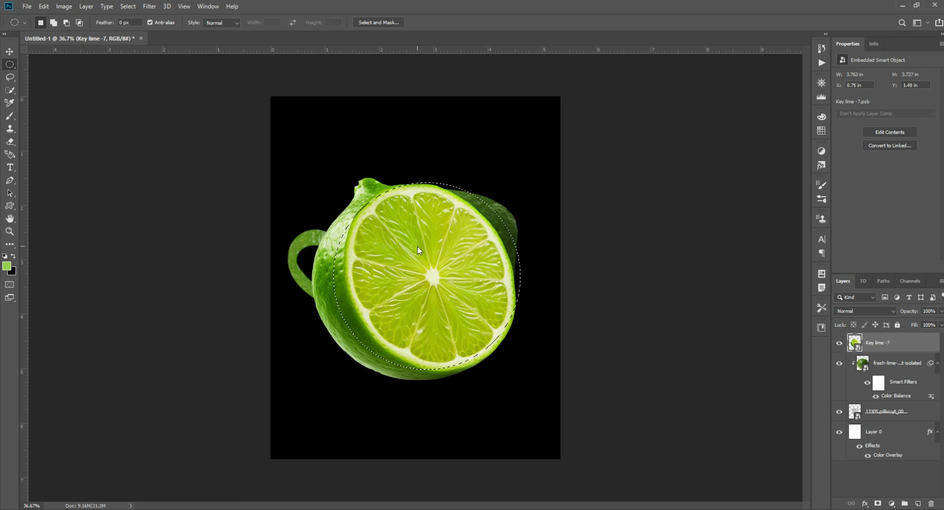
key(shift+Right)
key(shift+Right)
key(shift+Right)
key(shift+Right)
key(shift+Right)
key(shift+Right)
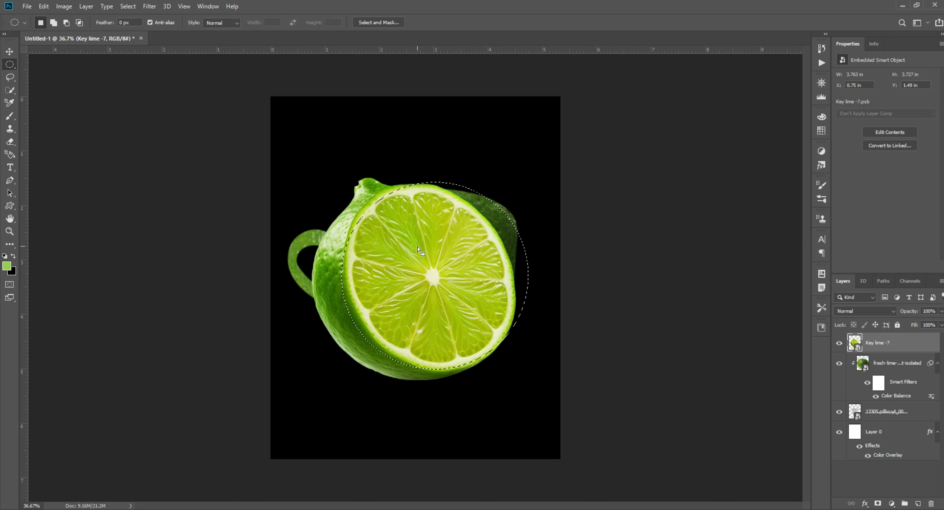
right_click(418, 248)
- Copy the sliced face to Layer 1, move it over the cup and shrink it to about 61%
click(460, 315)
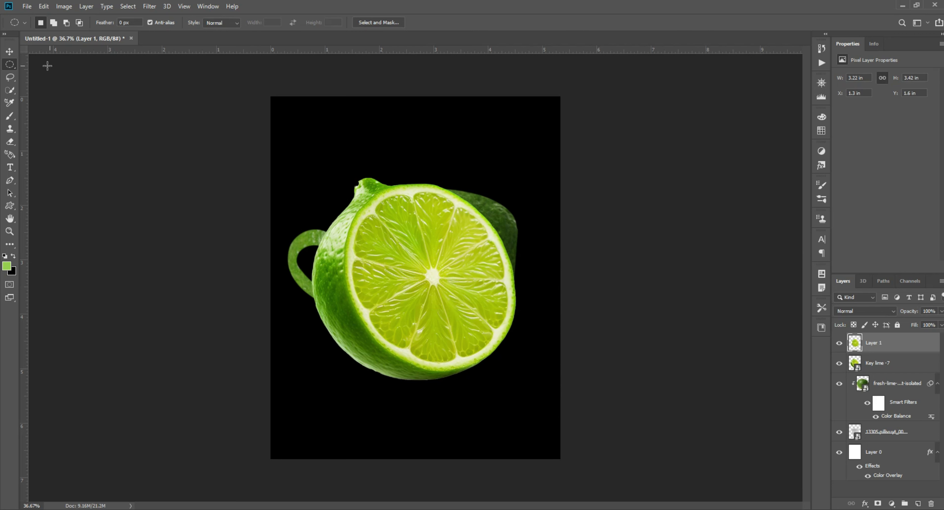
key(v)
drag(439, 292, 443, 269)
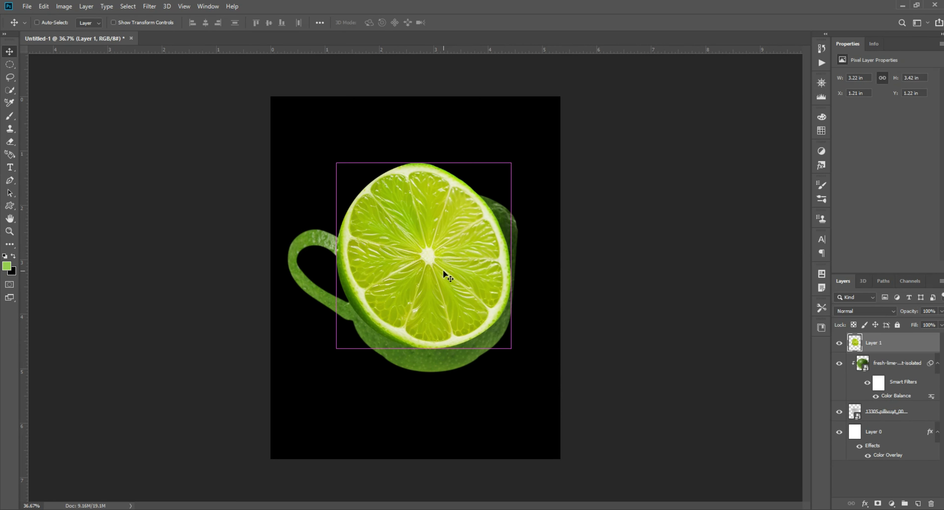
key(ctrl+t)
drag(535, 256, 444, 256)
drag(391, 269, 402, 282)
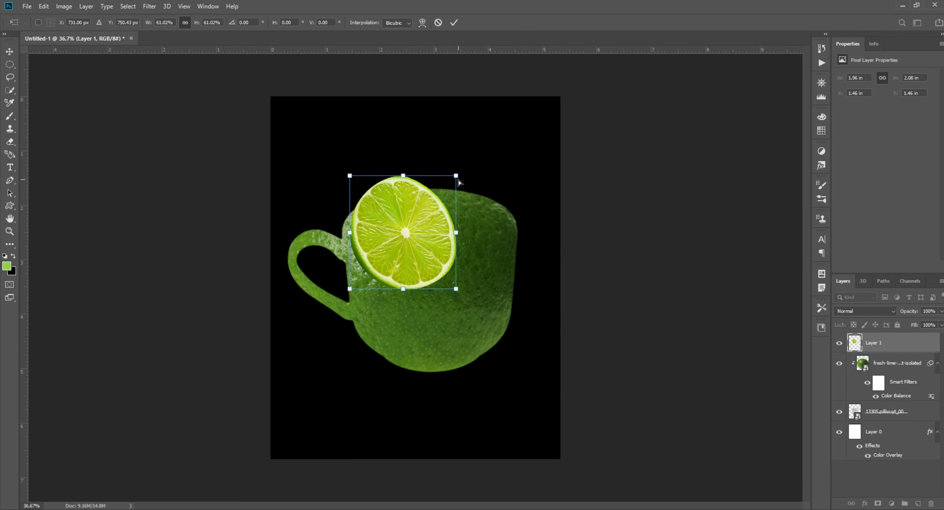
drag(404, 234, 464, 241)
mouse_move(411, 220)
mouse_down()
mouse_move(381, 218)
mouse_move(405, 219)
mouse_up()
drag(406, 154, 412, 163)
drag(458, 223, 424, 223)
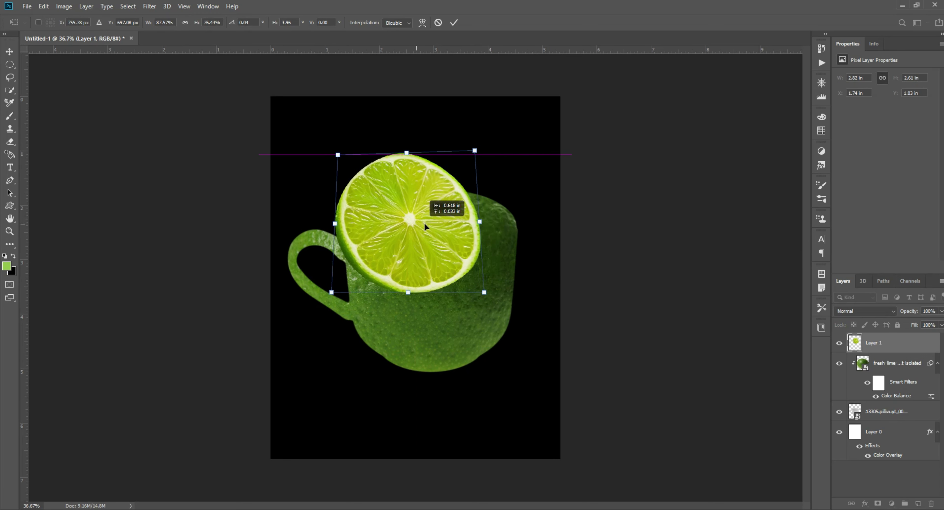
- Skew and flatten the slice into an ellipse spanning the cup opening, then nudge it upward
drag(498, 220, 470, 228)
drag(350, 154, 361, 194)
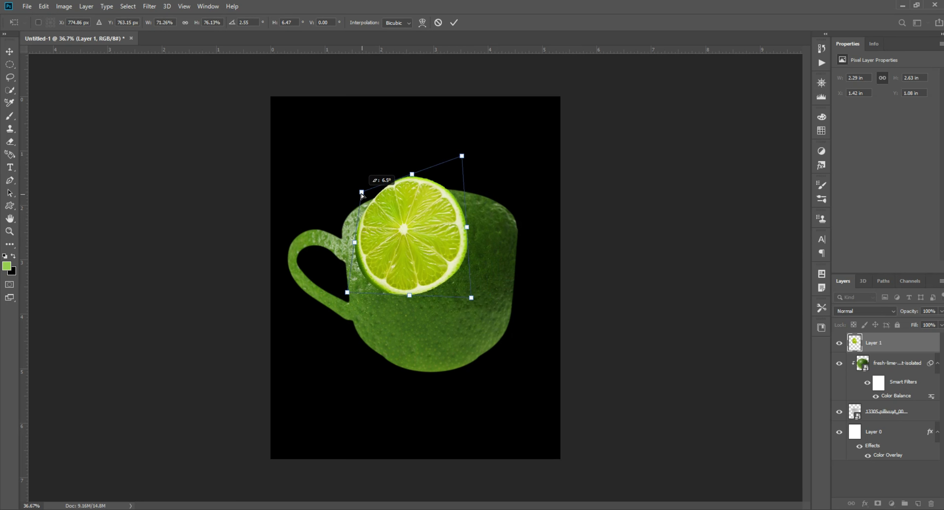
drag(463, 160, 489, 160)
drag(471, 298, 451, 246)
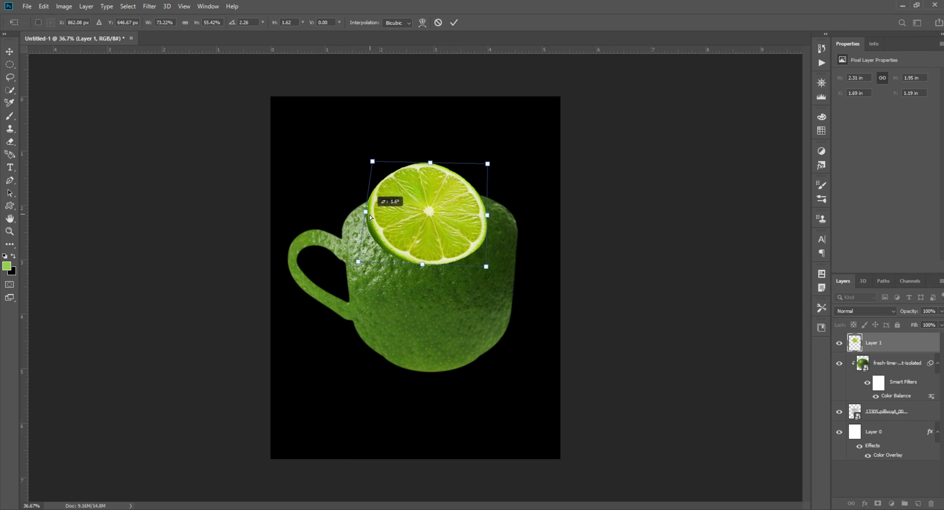
drag(368, 220, 348, 228)
drag(489, 216, 520, 216)
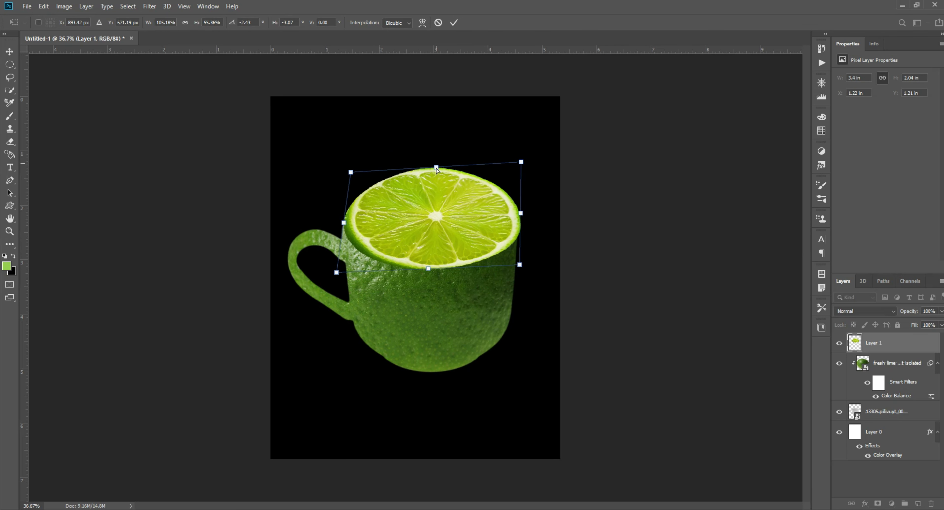
drag(428, 167, 432, 185)
key(Return)
alt+scroll(423, 247, up, 1)
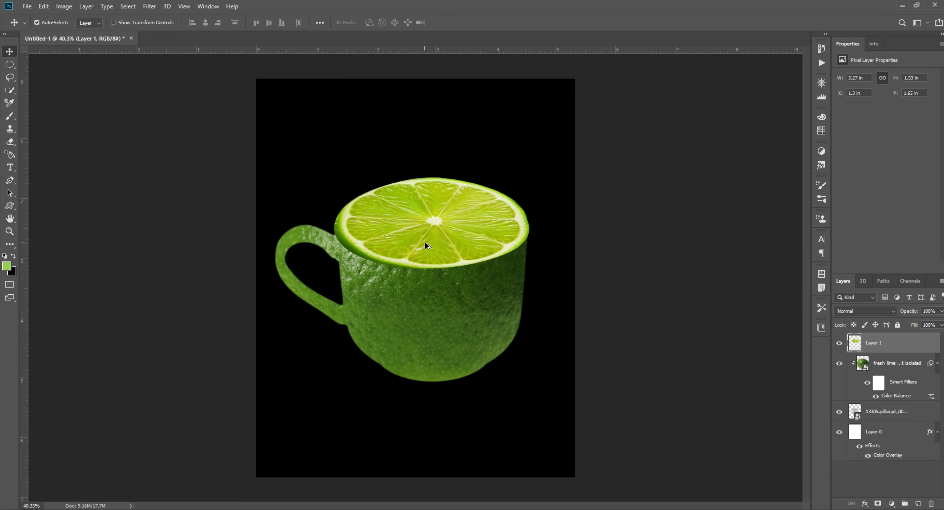
key(shift+Up)
key(shift+Up)
key(shift+Up)
key(shift+Up)
key(shift+Up)
key(shift+Up)
key(shift+Up)
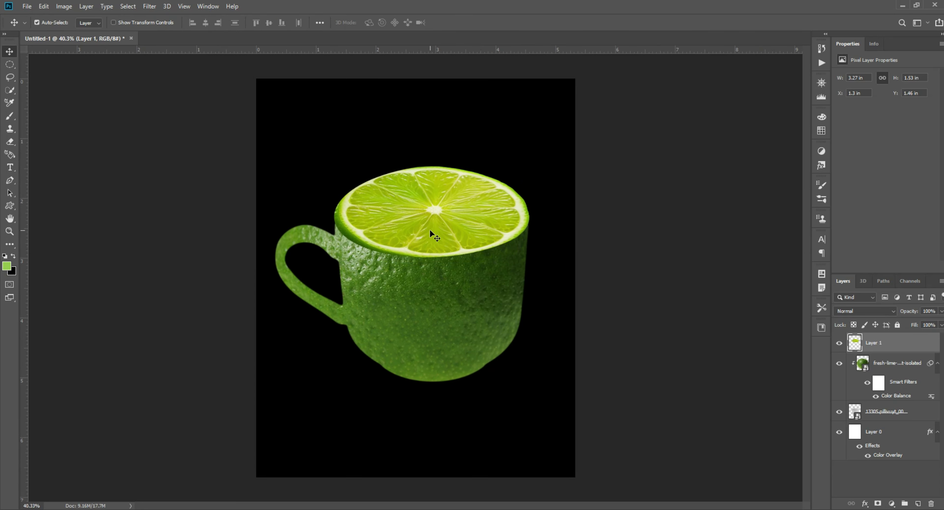
key(shift+Up)
key(shift+Up)
key(shift+Up)
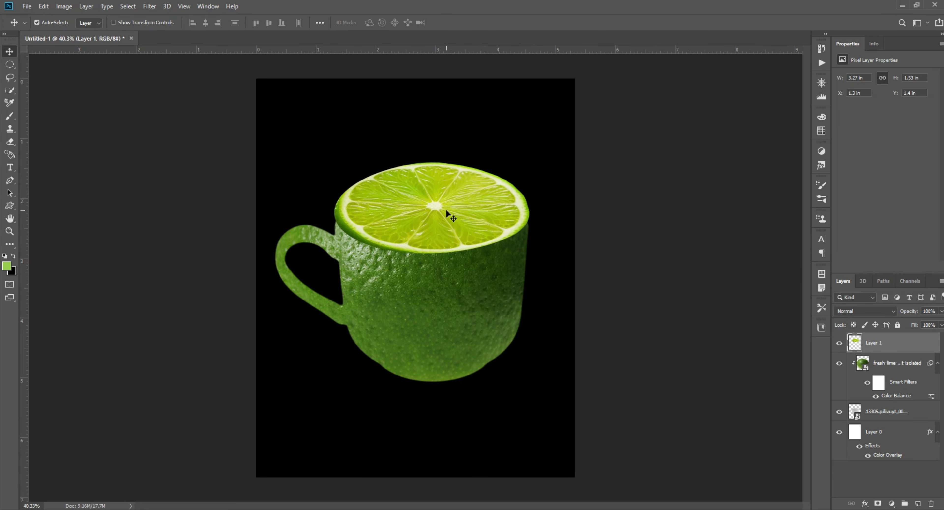
- Squash the slice flatter and narrow both sides so it sits neatly on the rim
key(ctrl+t)
drag(431, 166, 432, 182)
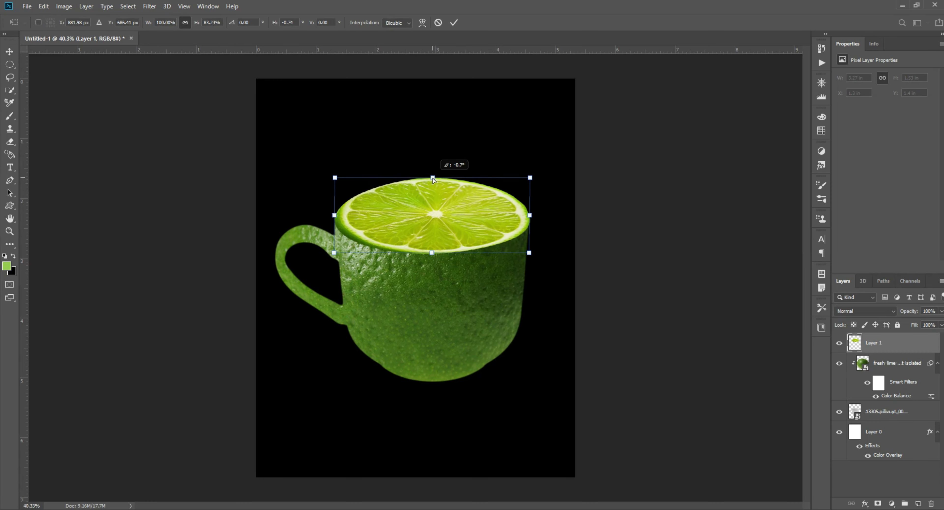
key(Return)
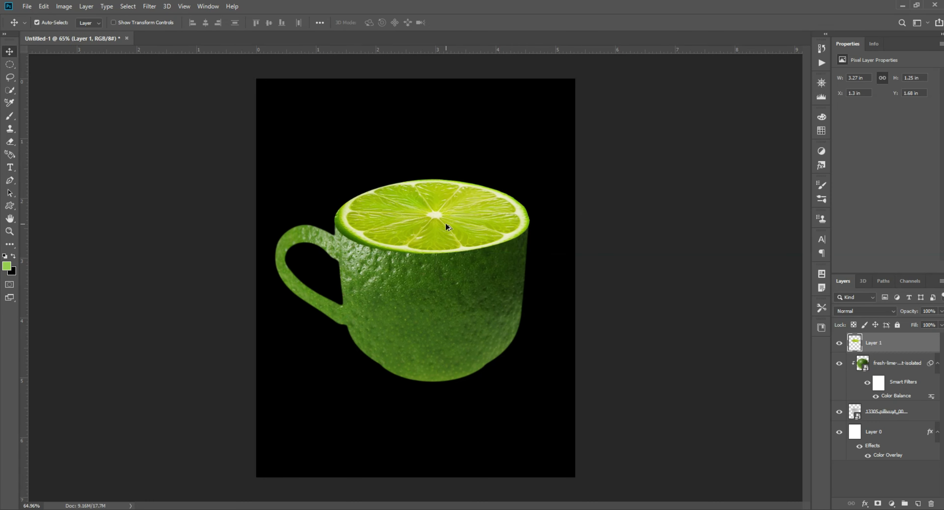
scroll(446, 222, up, 5)
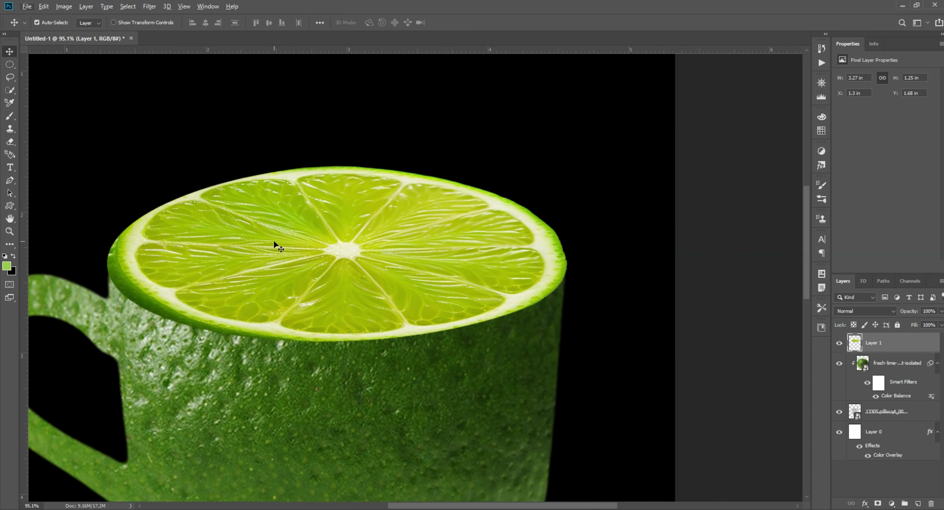
scroll(375, 238, down, 3)
key(ctrl+t)
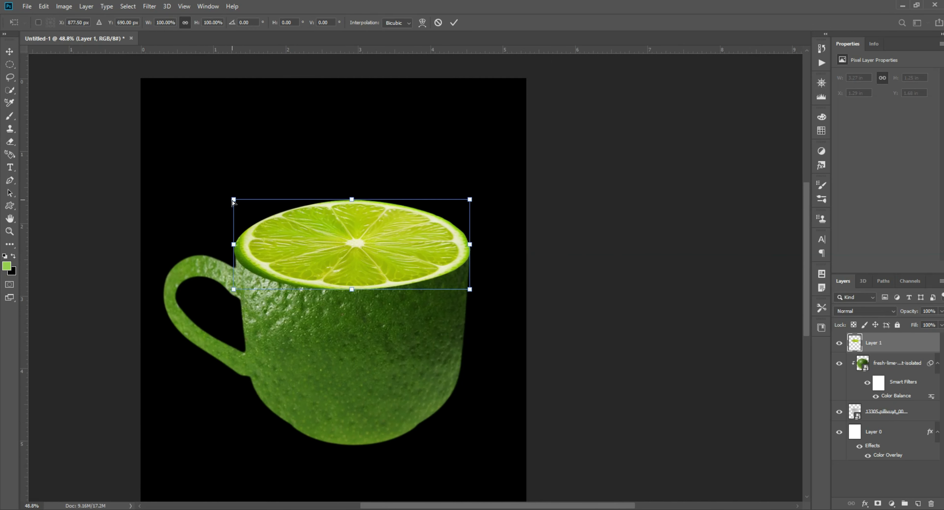
drag(353, 204, 353, 207)
key(Return)
scroll(368, 238, up, 3)
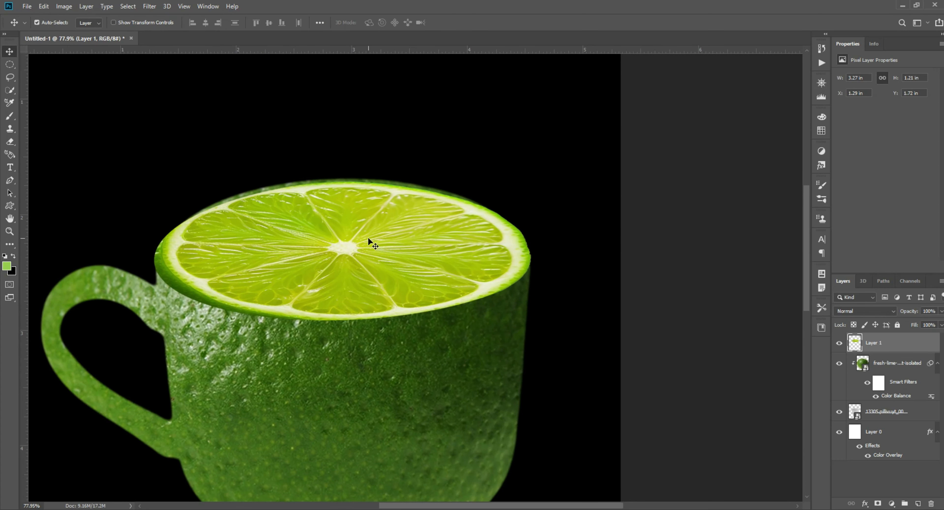
key(ctrl+t)
drag(531, 252, 517, 249)
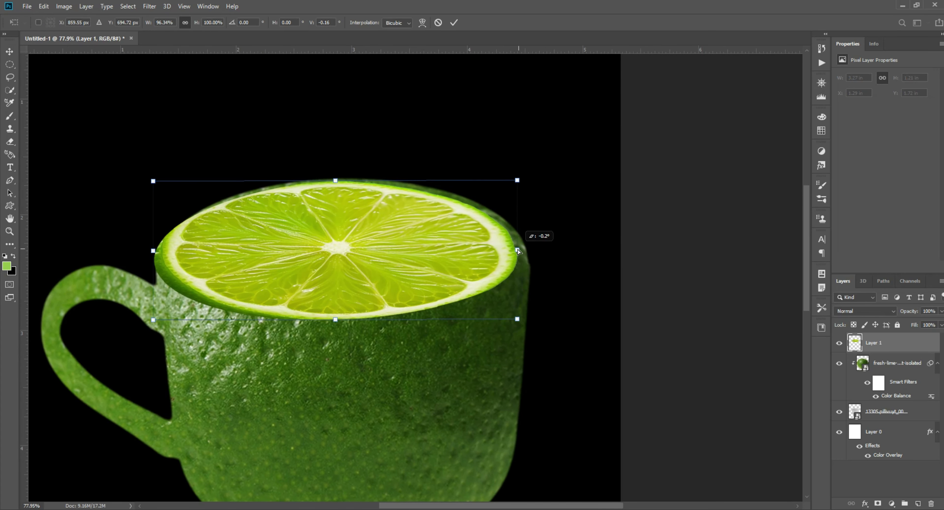
drag(158, 251, 167, 252)
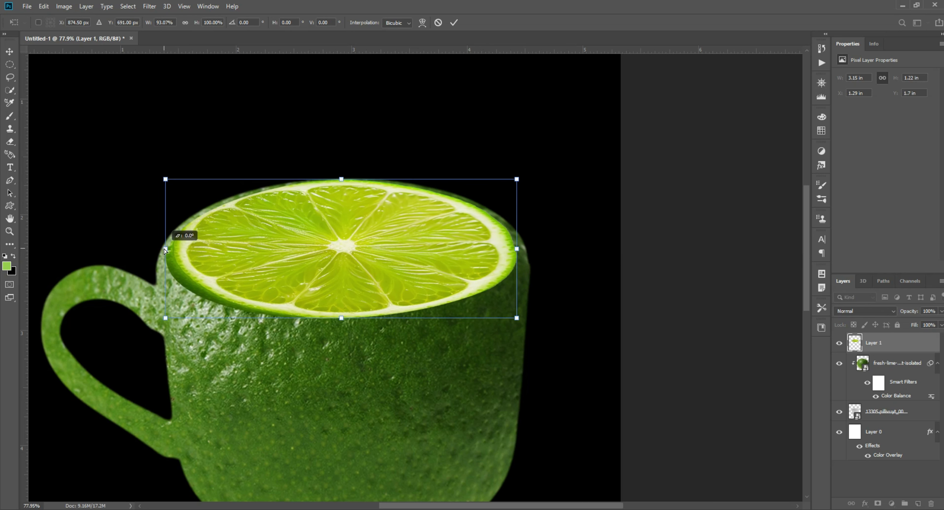
key(Return)
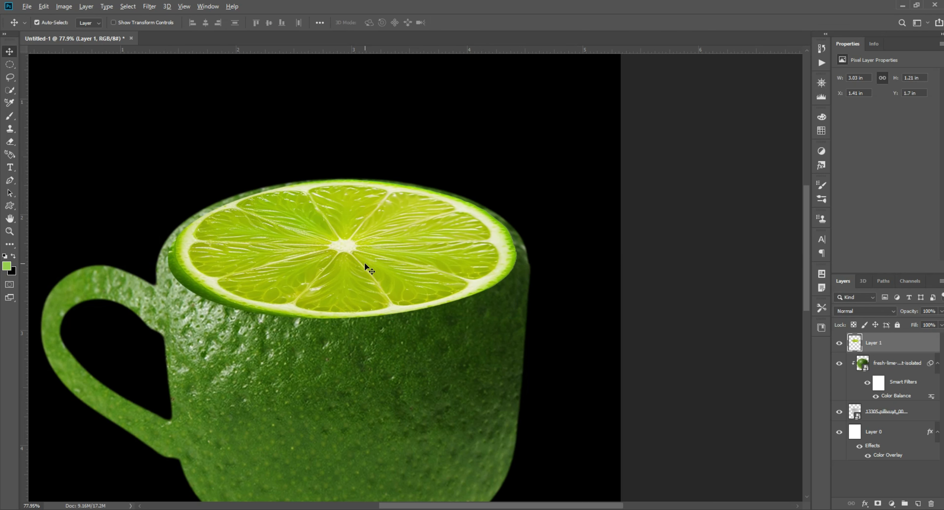
scroll(365, 261, down, 3)
scroll(432, 220, up, 3)
scroll(386, 303, up, 1)
- Add a layer mask to Layer 1 and pick a 40 px soft round brush
click(877, 503)
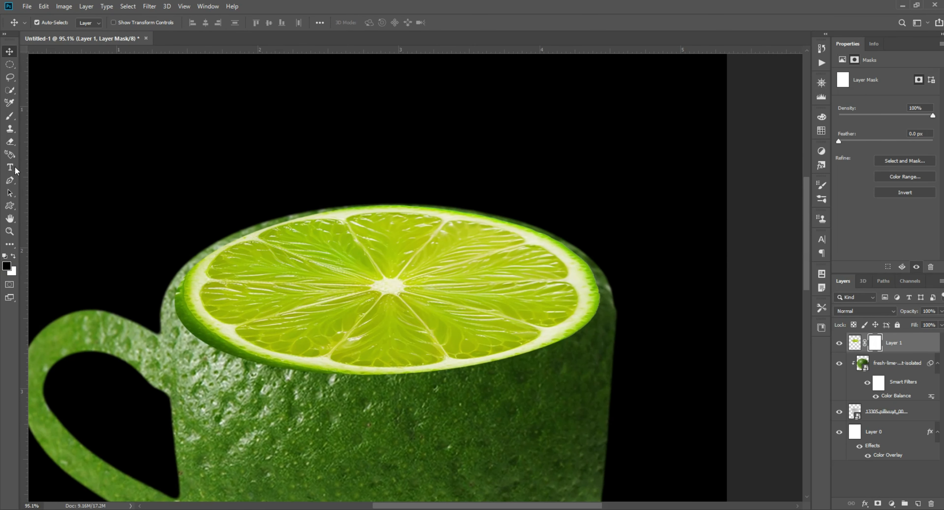
click(10, 116)
click(51, 23)
click(53, 97)
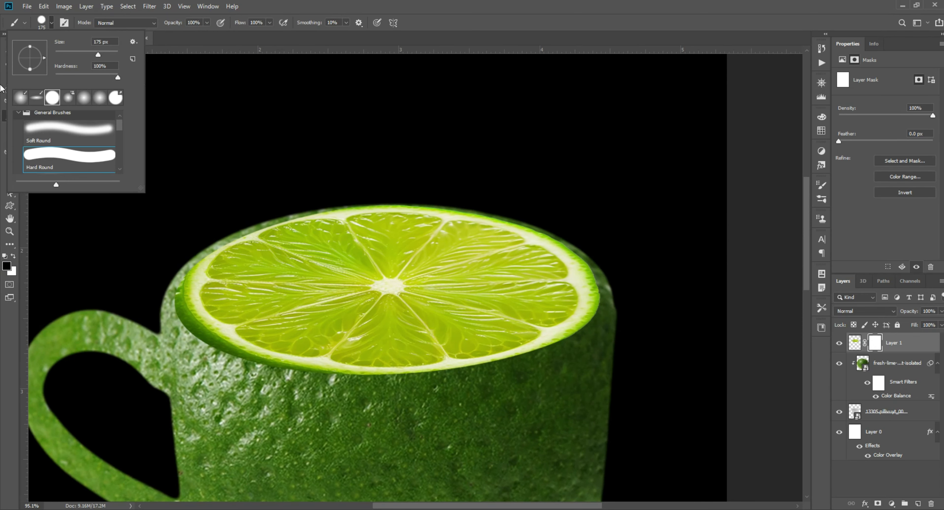
scroll(605, 348, up, 5)
key(bracketleft)
key(bracketleft)
key(bracketleft)
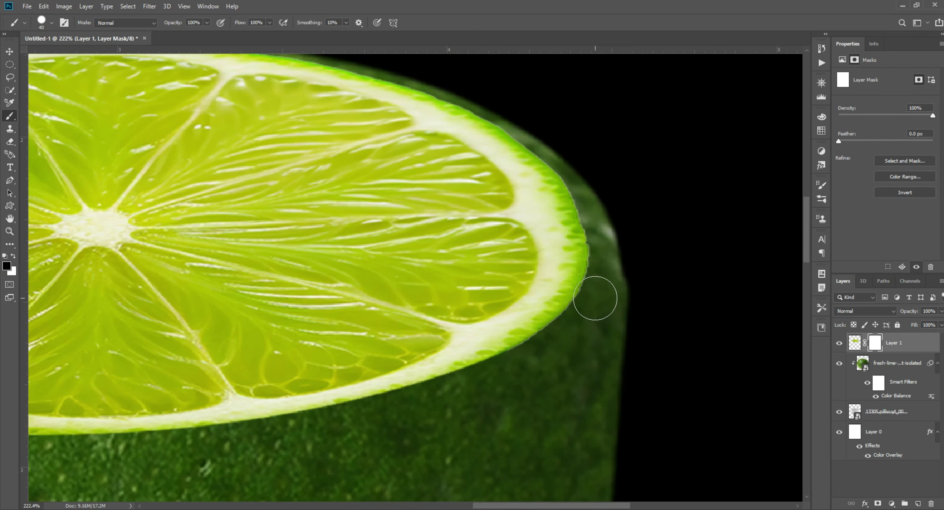
click(52, 22)
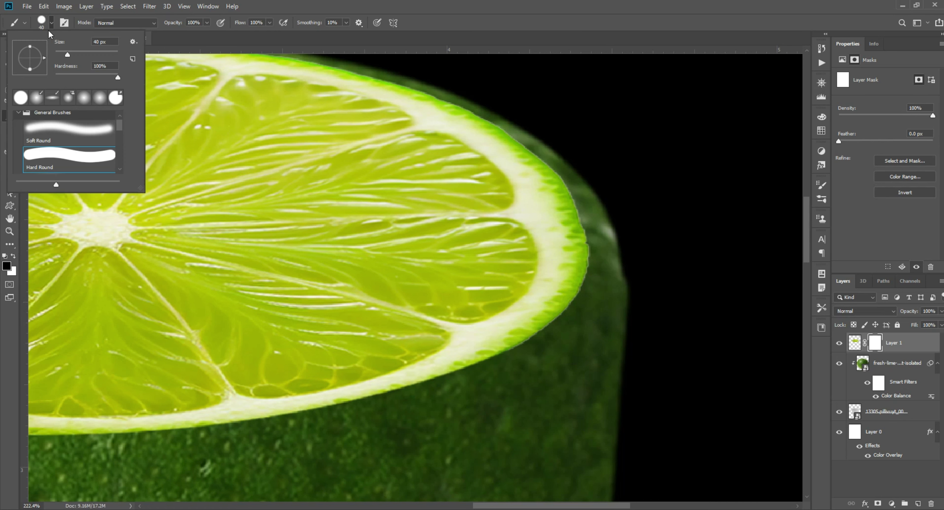
double_click(62, 147)
- Paint black on the mask around the slice's edges to hide the green rind
drag(596, 277, 562, 348)
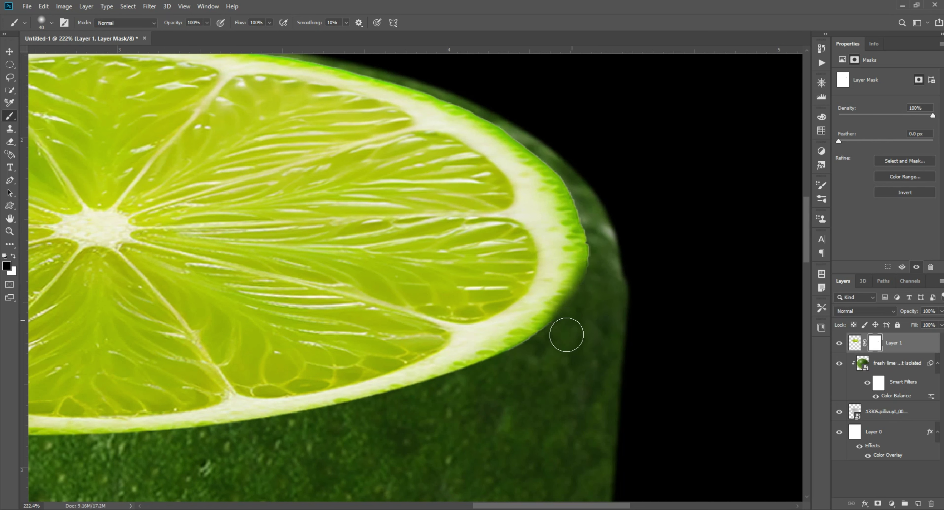
mouse_move(598, 259)
mouse_down()
mouse_move(543, 348)
mouse_move(483, 371)
mouse_move(520, 339)
mouse_move(574, 261)
mouse_move(545, 151)
mouse_move(502, 124)
mouse_up()
mouse_move(502, 124)
mouse_down()
mouse_move(586, 268)
mouse_move(451, 202)
mouse_move(280, 166)
mouse_move(91, 164)
mouse_up()
mouse_move(365, 169)
mouse_down()
mouse_move(695, 203)
mouse_move(494, 204)
mouse_move(316, 225)
mouse_move(162, 276)
mouse_move(121, 304)
mouse_up()
drag(118, 288, 272, 142)
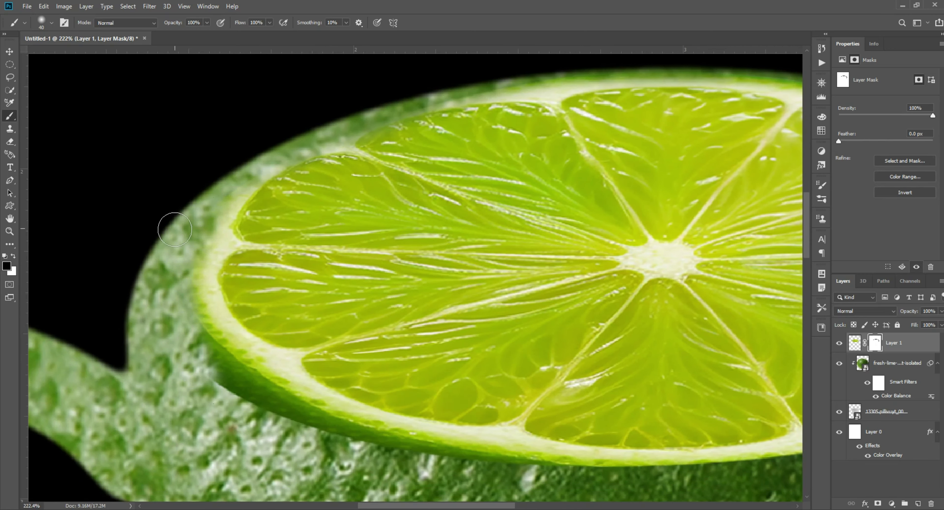
mouse_move(228, 374)
mouse_down()
mouse_move(389, 447)
mouse_move(550, 476)
mouse_move(363, 296)
mouse_up()
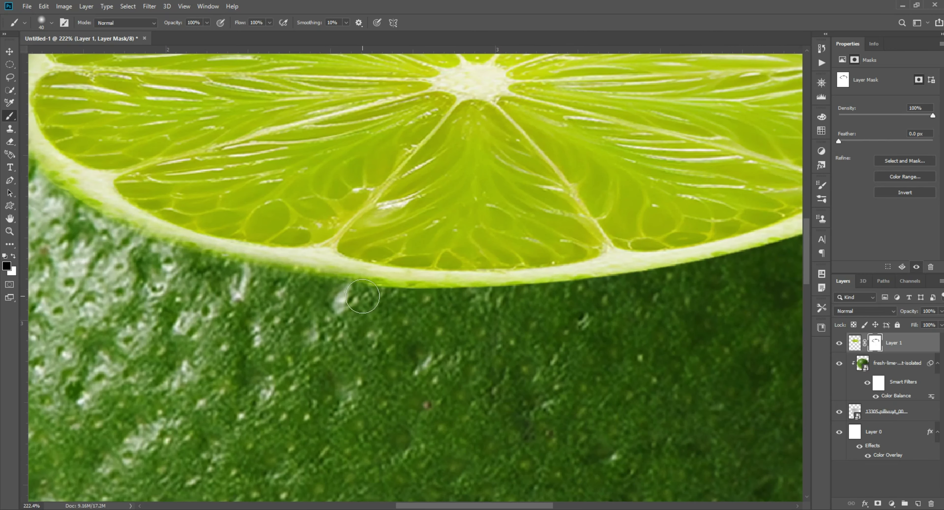
drag(461, 308, 708, 265)
drag(722, 267, 476, 259)
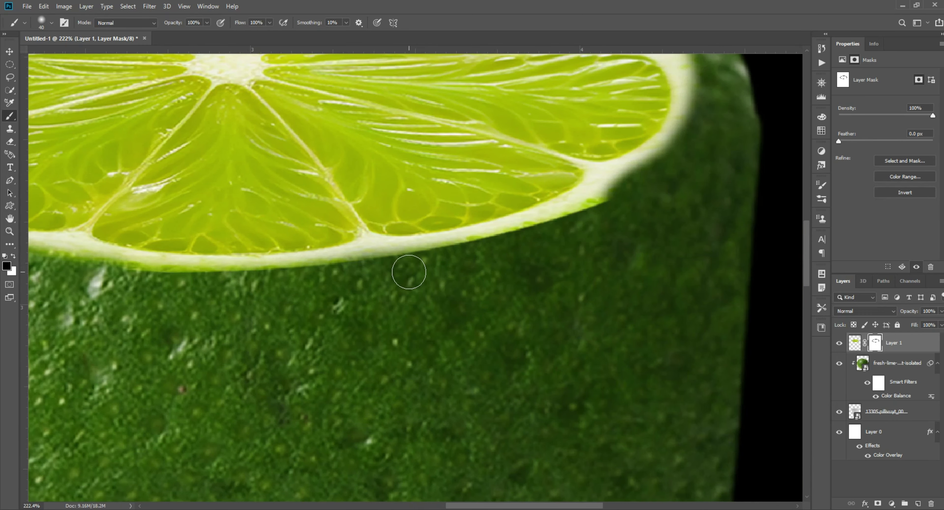
mouse_move(409, 272)
mouse_down()
mouse_move(605, 215)
mouse_move(487, 257)
mouse_move(273, 281)
mouse_move(102, 282)
mouse_up()
scroll(185, 211, down, 5)
scroll(305, 264, up, 3)
scroll(323, 254, up, 2)
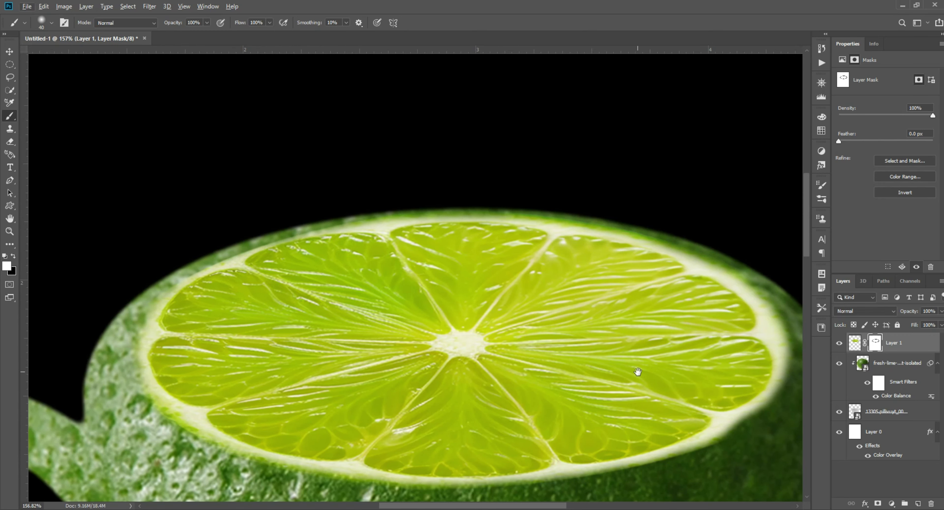
scroll(501, 259, down, 2)
scroll(417, 216, down, 3)
scroll(412, 210, up, 1)
- Stretch the lime slice wider on both its left and right sides
key(v)
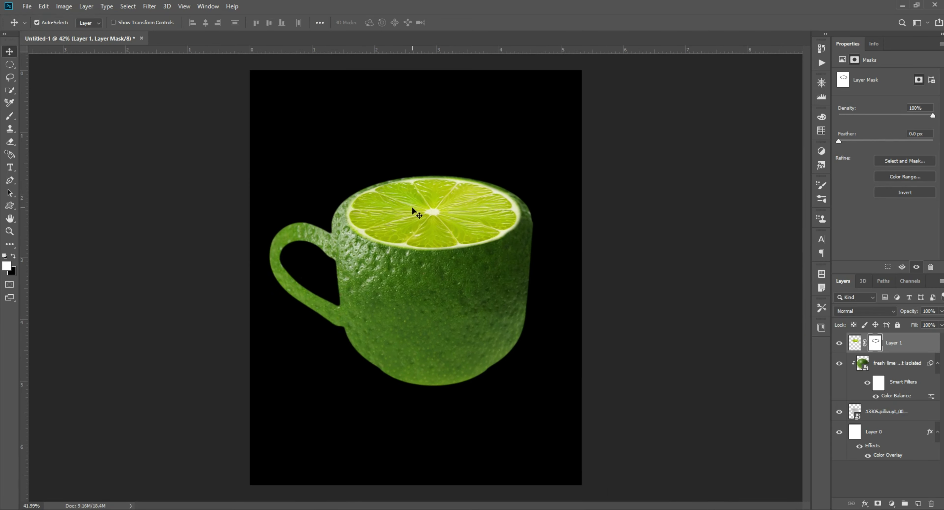
key(ctrl+t)
drag(527, 213, 536, 213)
drag(338, 213, 322, 213)
key(Return)
scroll(418, 212, up, 2)
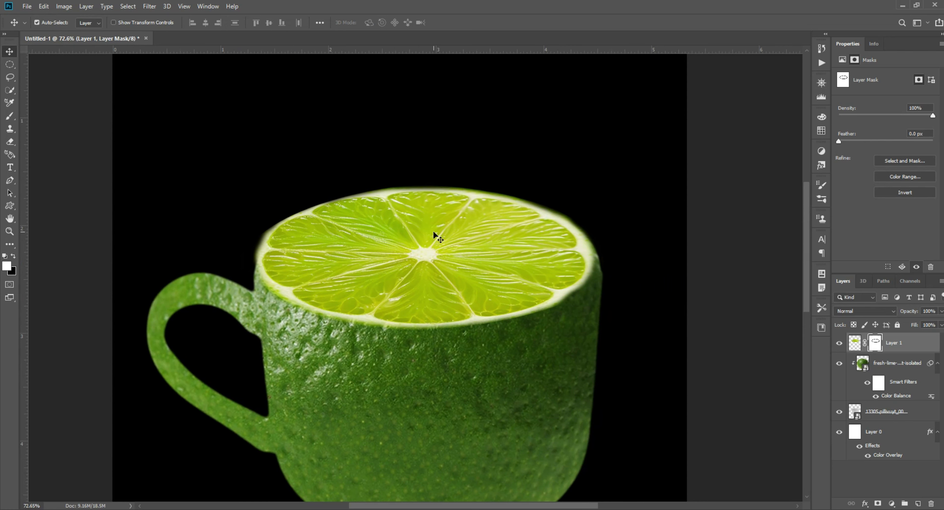
- Paint black on Layer 1's mask to hide the pale halo along the slice's top edge
key(b)
key(x)
scroll(632, 256, up, 1)
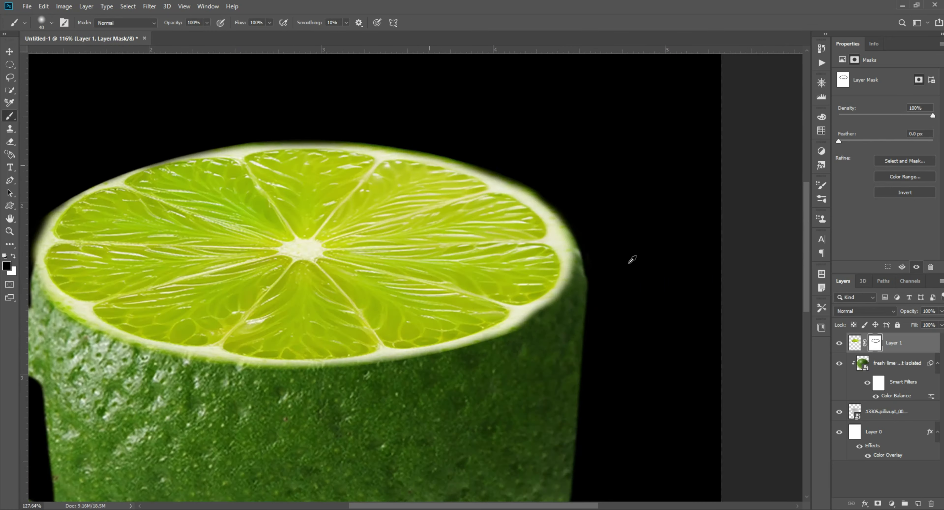
scroll(632, 256, up, 1)
scroll(584, 289, up, 1)
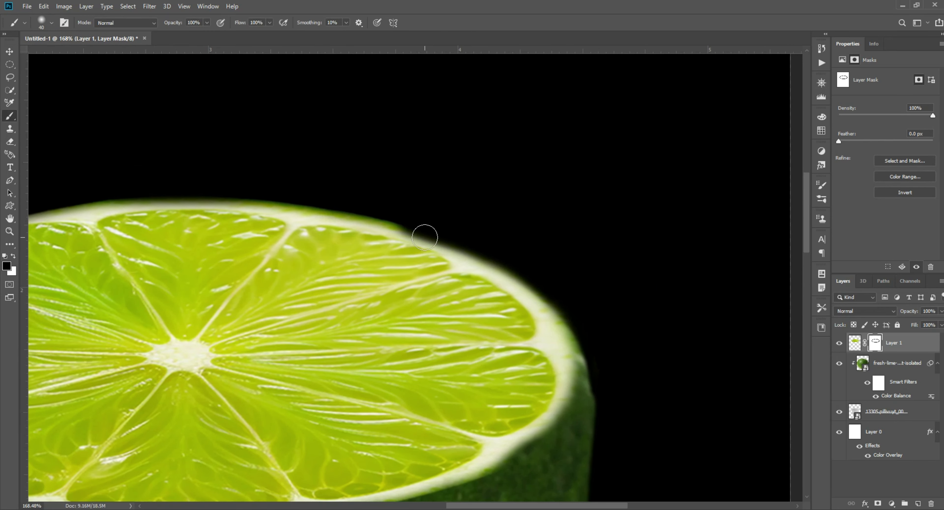
drag(425, 233, 544, 304)
mouse_move(450, 277)
mouse_down()
mouse_move(526, 297)
mouse_move(331, 264)
mouse_move(214, 270)
mouse_up()
scroll(342, 268, down, 5)
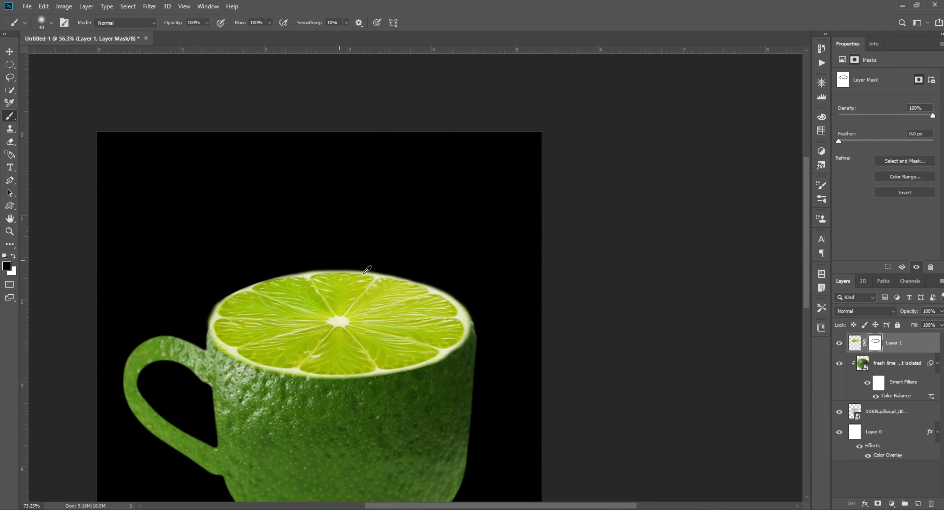
scroll(404, 213, up, 4)
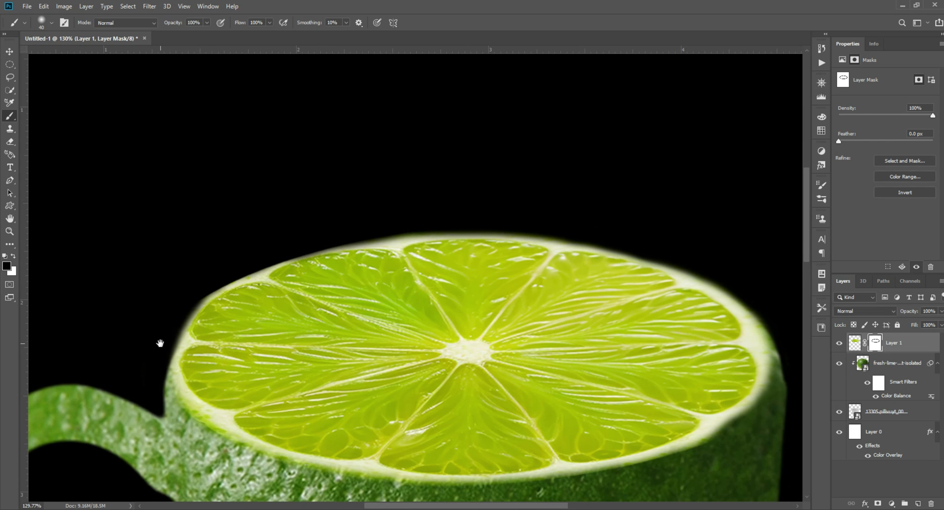
drag(160, 343, 213, 241)
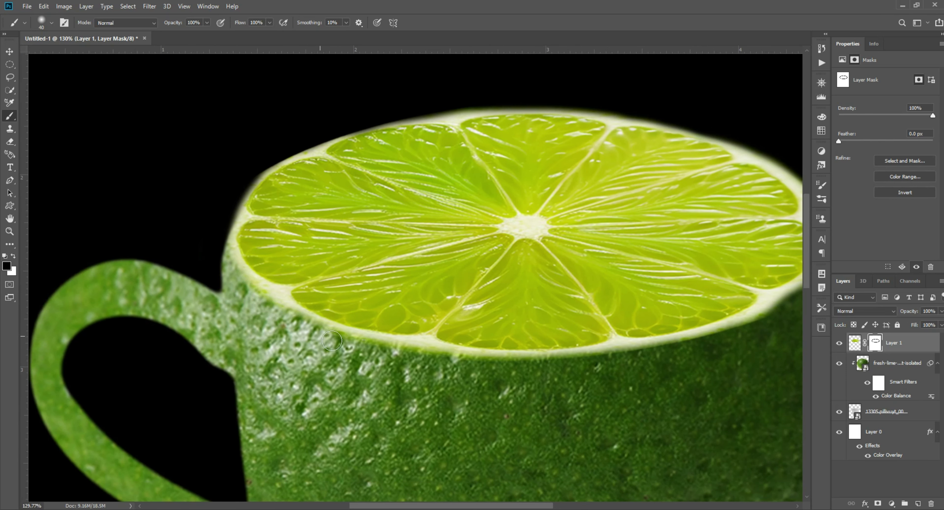
drag(610, 363, 442, 355)
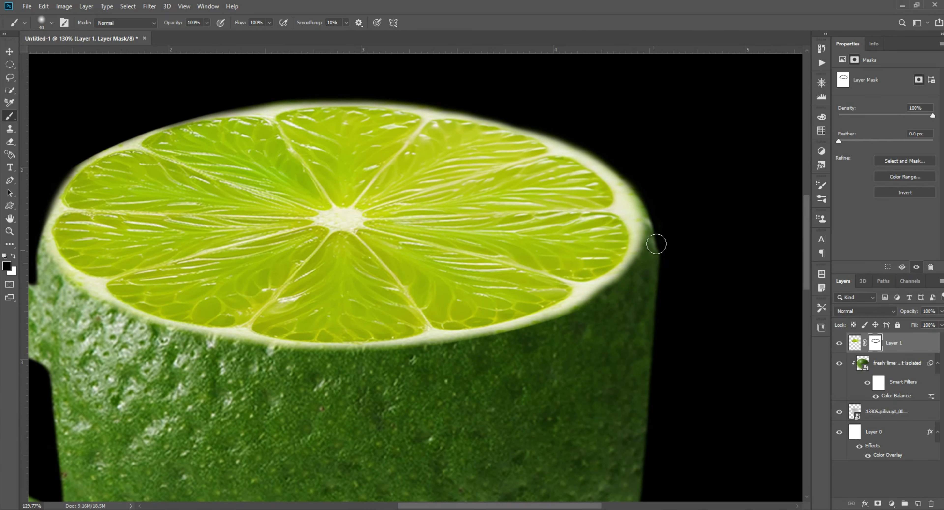
- With a Hard Round brush, mask the remaining glow along the slice's top edge
scroll(475, 185, down, 5)
scroll(475, 185, up, 3)
scroll(452, 164, up, 3)
scroll(499, 190, up, 1)
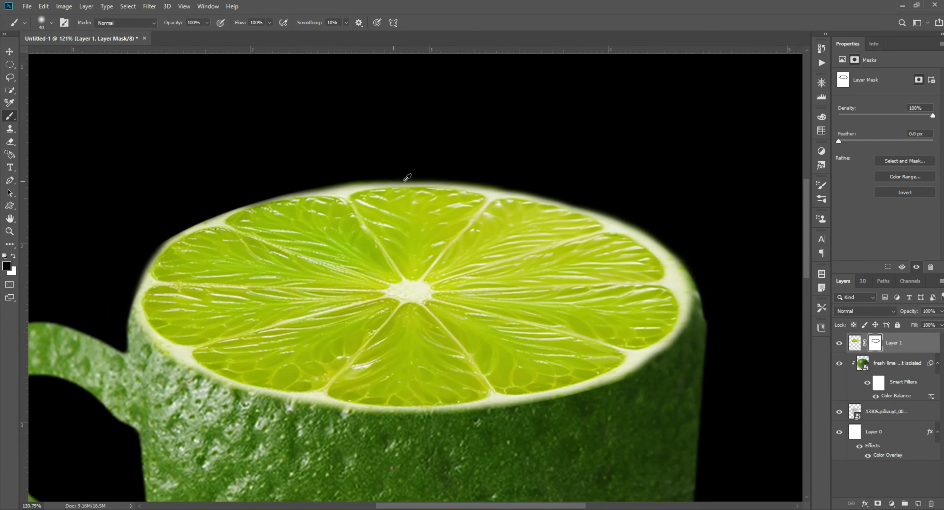
scroll(354, 176, up, 1)
click(50, 22)
double_click(55, 150)
scroll(641, 204, up, 2)
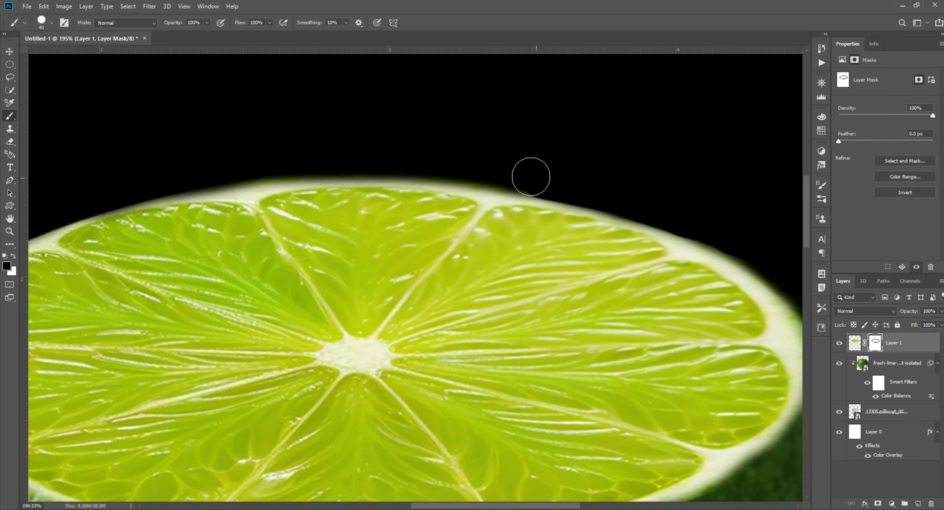
drag(374, 160, 265, 162)
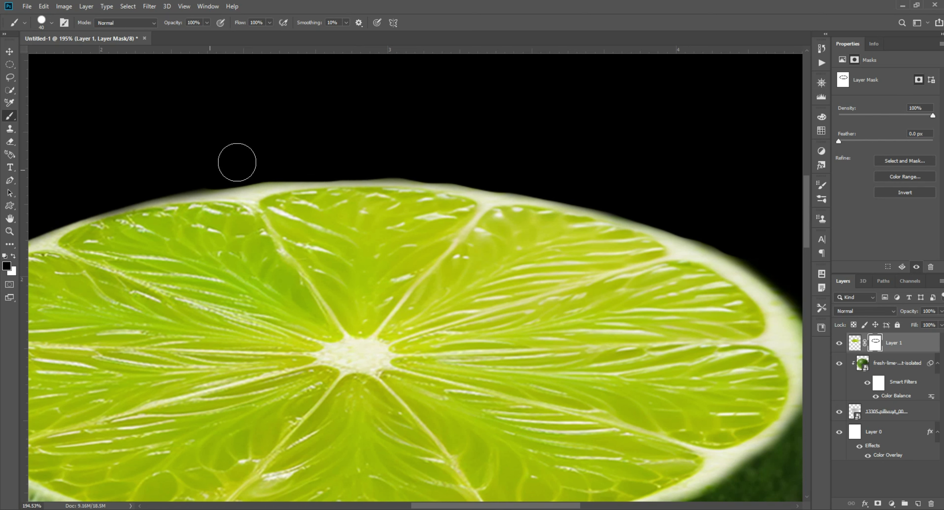
scroll(594, 186, up, 2)
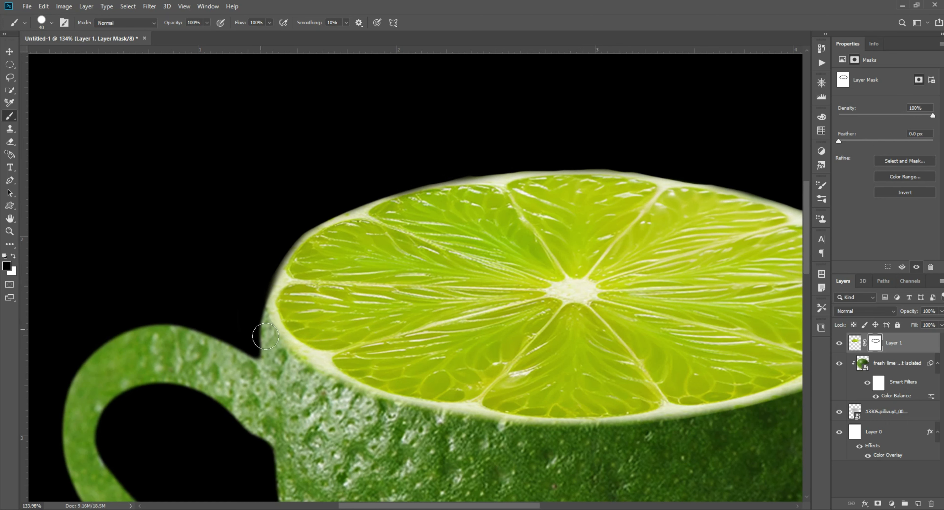
scroll(664, 383, down, 6)
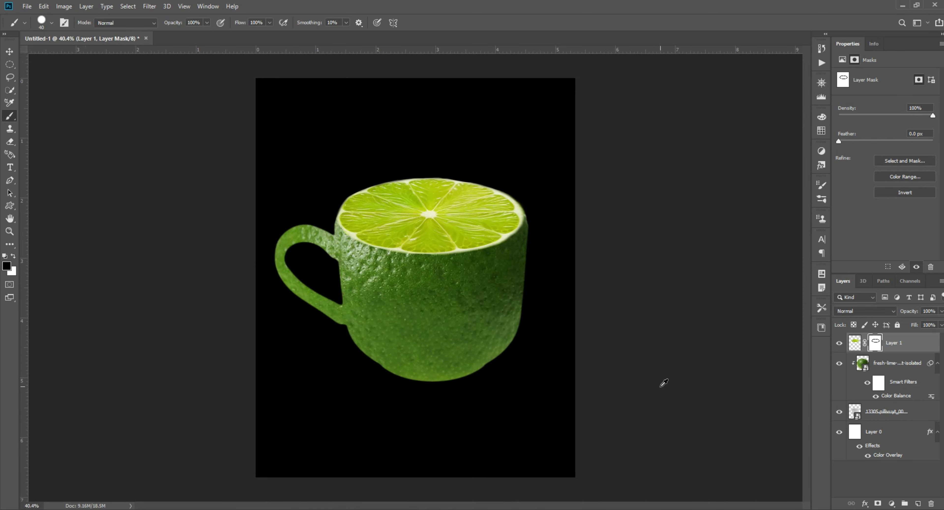
- Narrow the lime slice on Layer 1 slightly with a free transform
key(v)
scroll(552, 276, up, 2)
scroll(525, 210, up, 3)
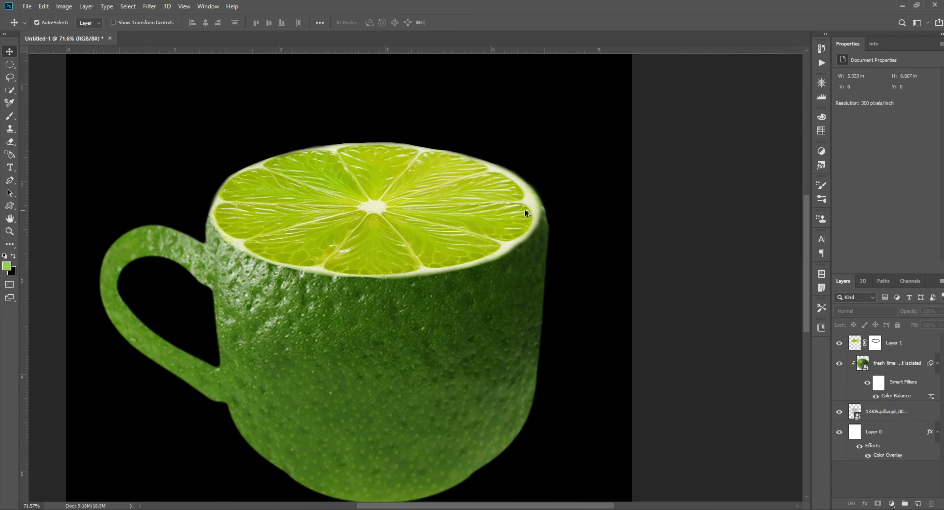
scroll(502, 214, up, 1)
click(460, 205)
key(ctrl+t)
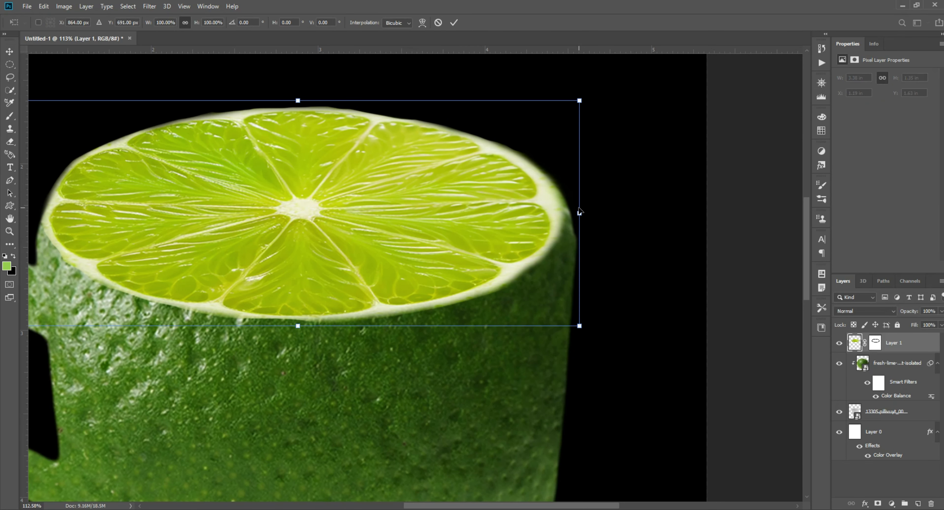
drag(579, 213, 583, 216)
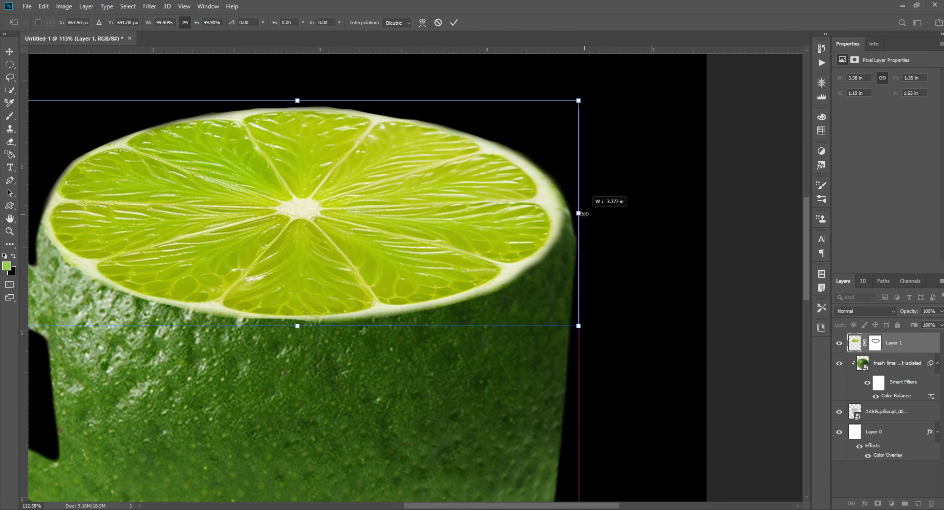
key(Return)
key(ctrl+0)
- Lock Layer 0 and start transforming the slice and cup layers together
click(231, 168)
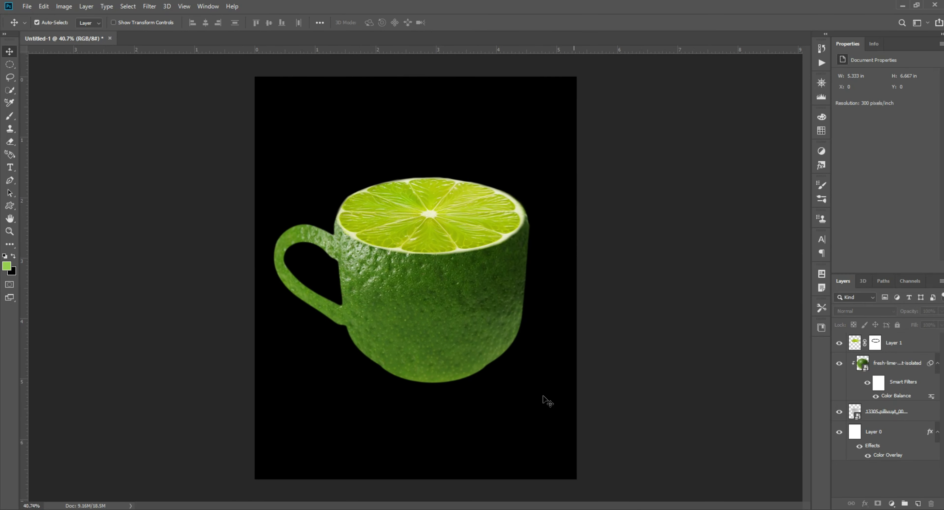
click(543, 396)
click(897, 325)
key(ctrl+alt+a)
key(ctrl+t)
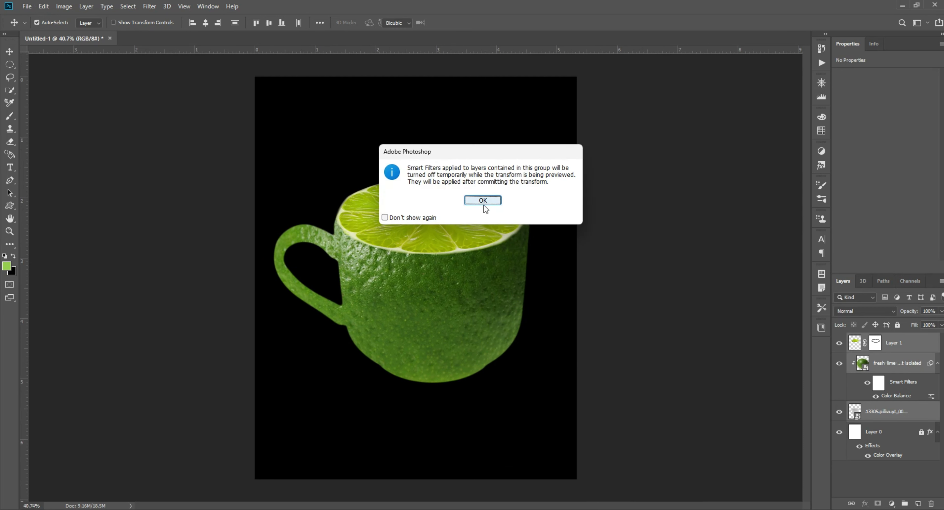
- Scale the whole lime cup down to 92.54% and recentre it on the canvas
click(483, 201)
drag(465, 273, 466, 280)
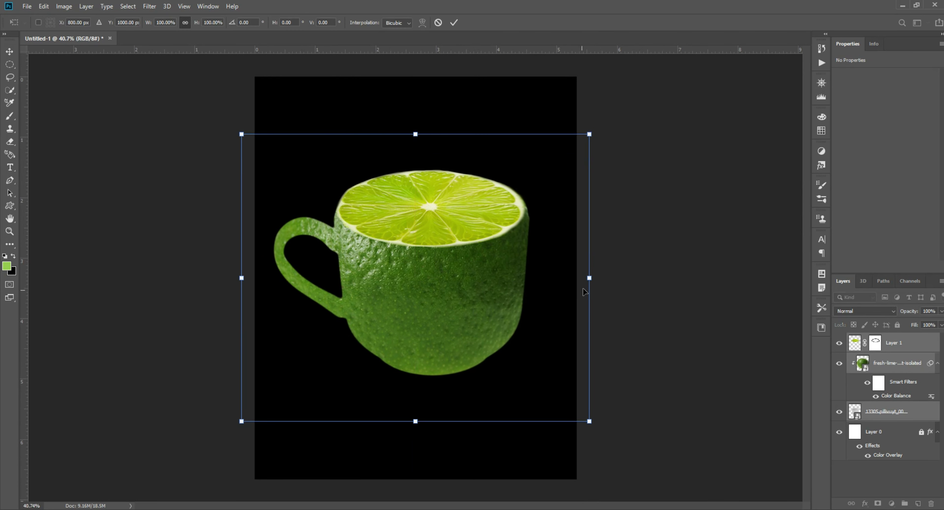
drag(582, 278, 573, 277)
drag(422, 284, 434, 284)
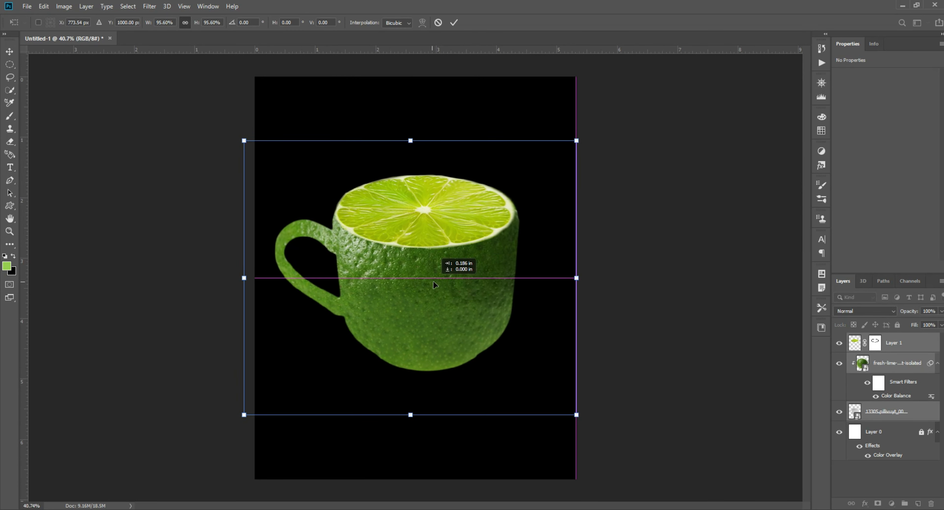
drag(241, 277, 254, 278)
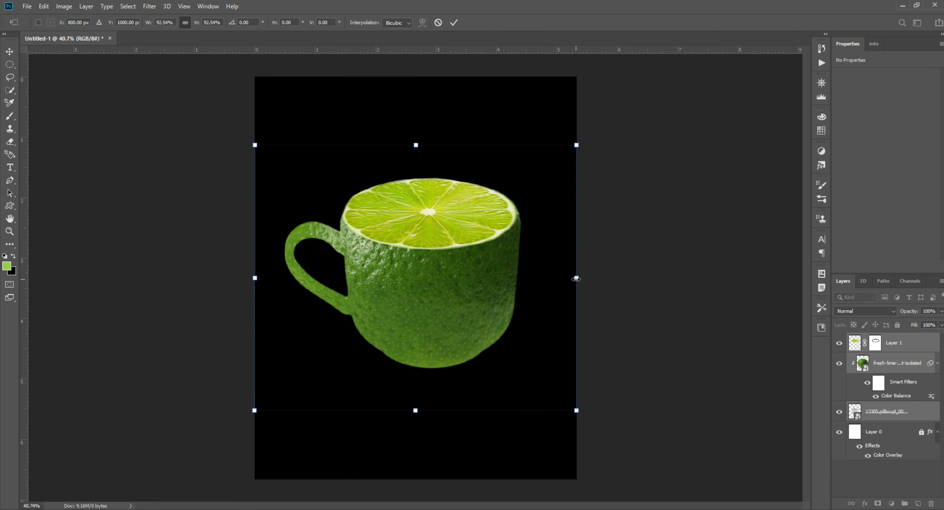
key(Return)
- Nudge the lime slice layer into place on top of the cup with arrow keys
scroll(422, 228, up, 3)
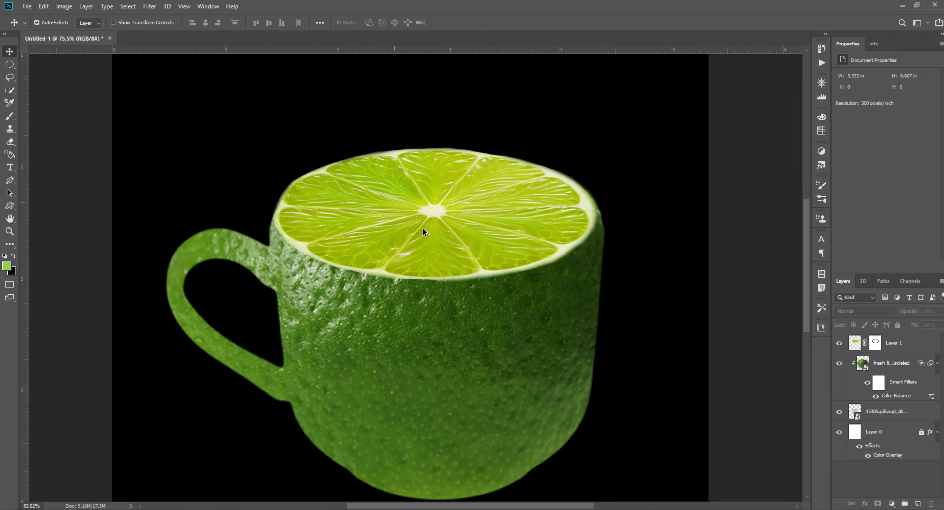
scroll(413, 253, up, 3)
click(411, 274)
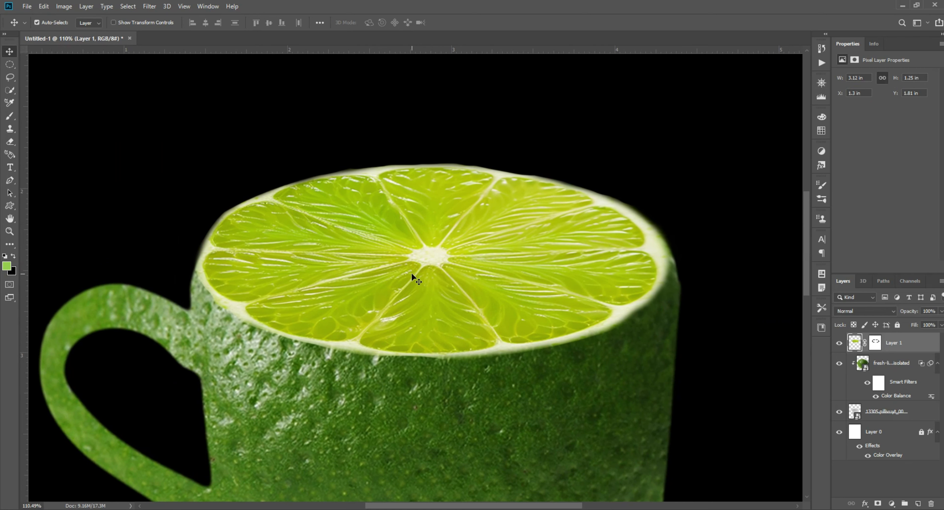
key(Up)
key(Right)
key(Right)
key(Right)
key(Right)
key(Left)
key(Left)
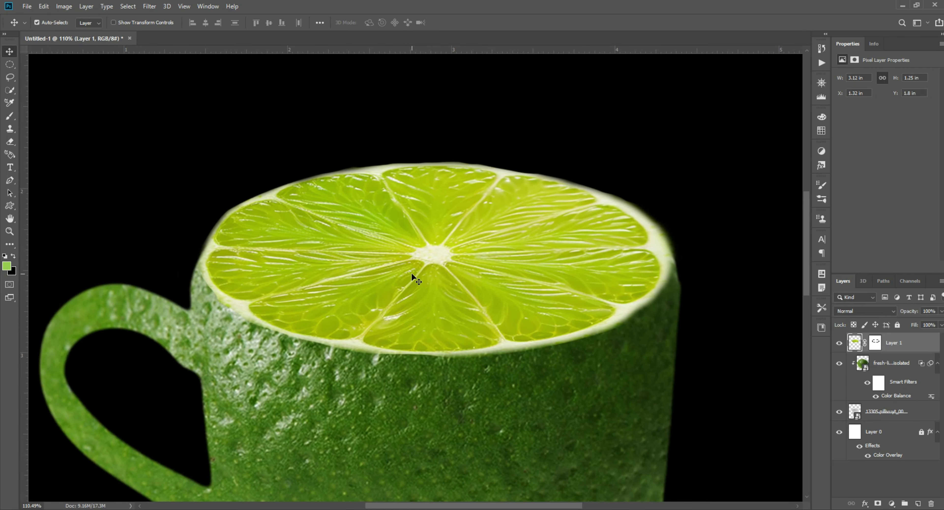
key(Up)
key(Up)
key(Up)
key(ctrl+0)
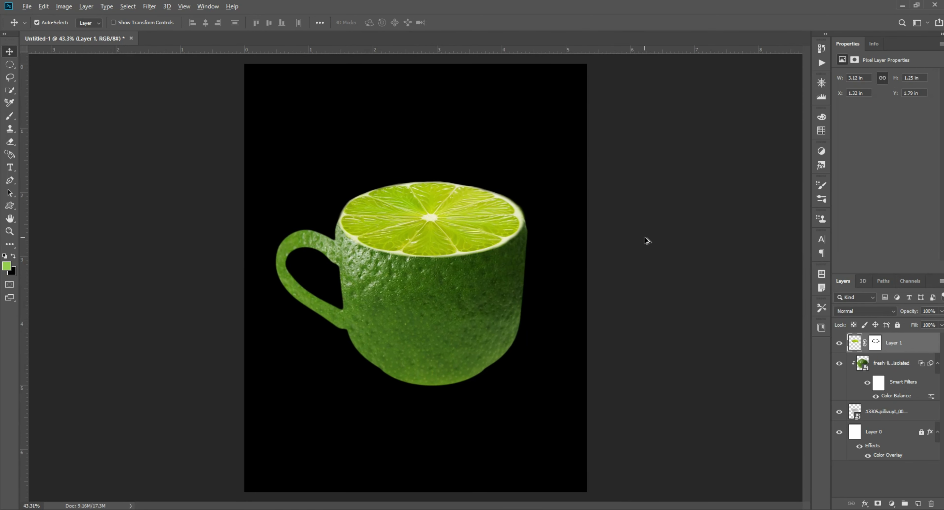
scroll(412, 211, up, 5)
key(Down)
key(Down)
key(Down)
key(Down)
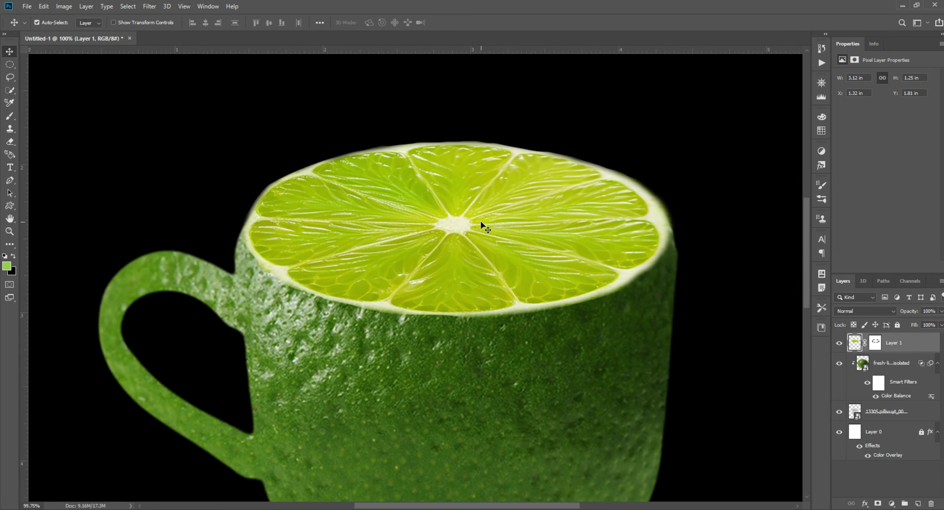
key(Down)
key(Down)
key(ctrl+0)
- In Layer 0's Color Overlay colour picker, try a4bf05 and very dark green shades
click(681, 295)
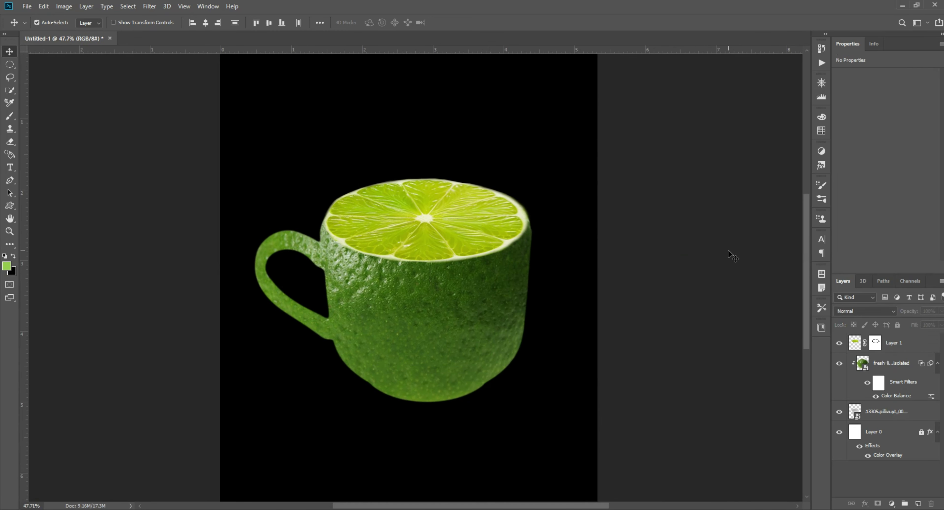
scroll(485, 383, down, 1)
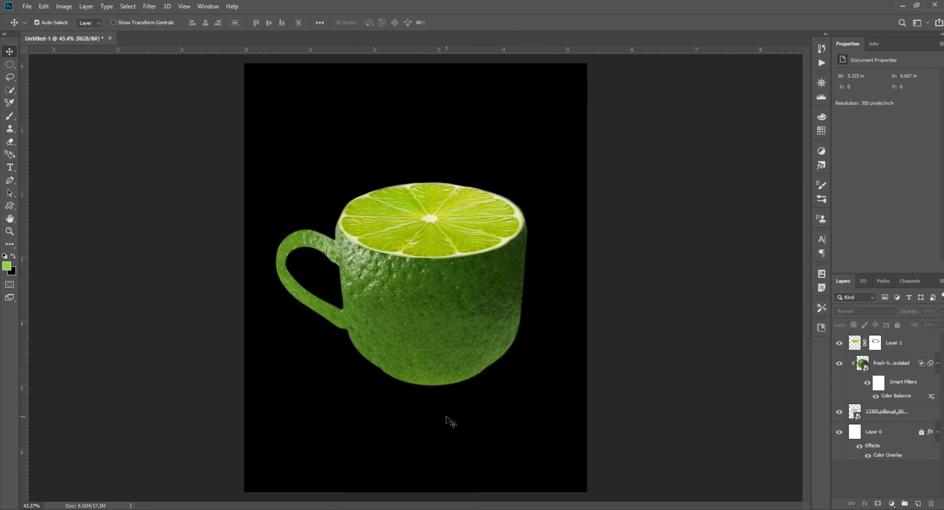
click(903, 435)
double_click(887, 455)
click(777, 157)
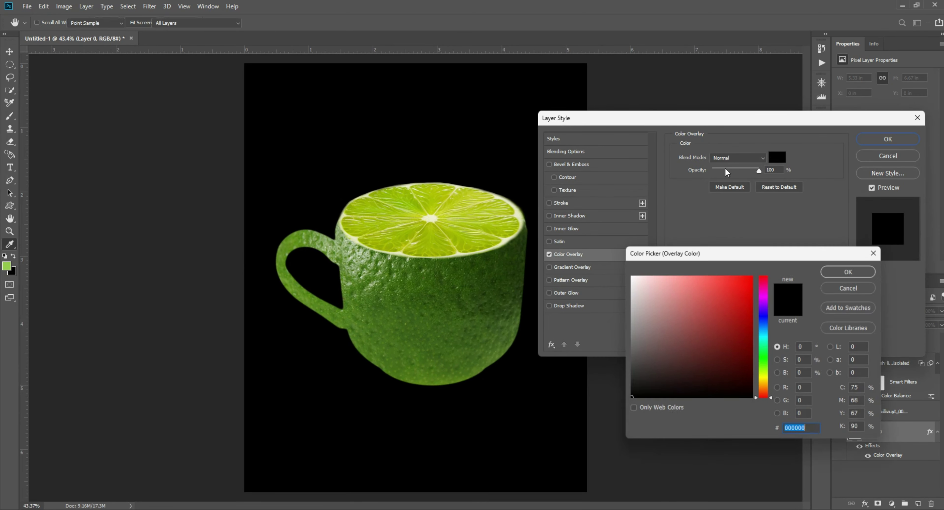
text(a4bf05)
click(706, 390)
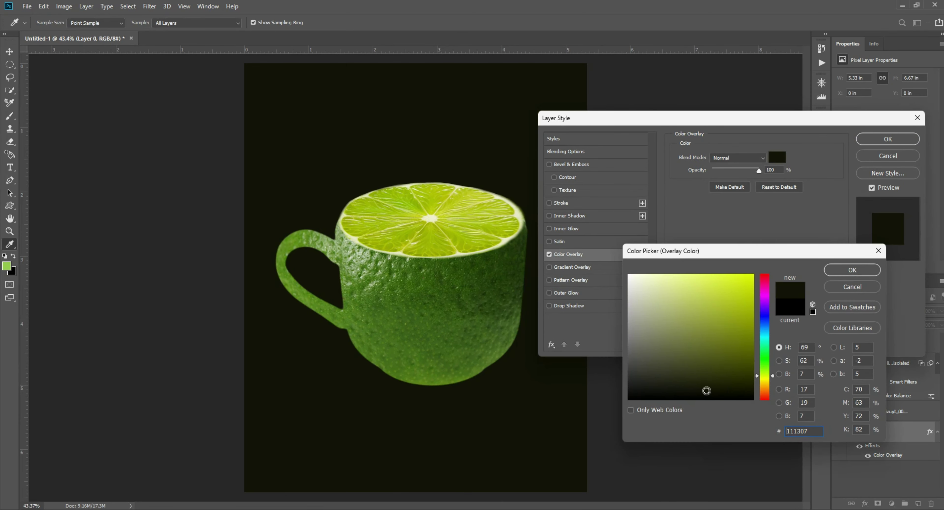
click(704, 396)
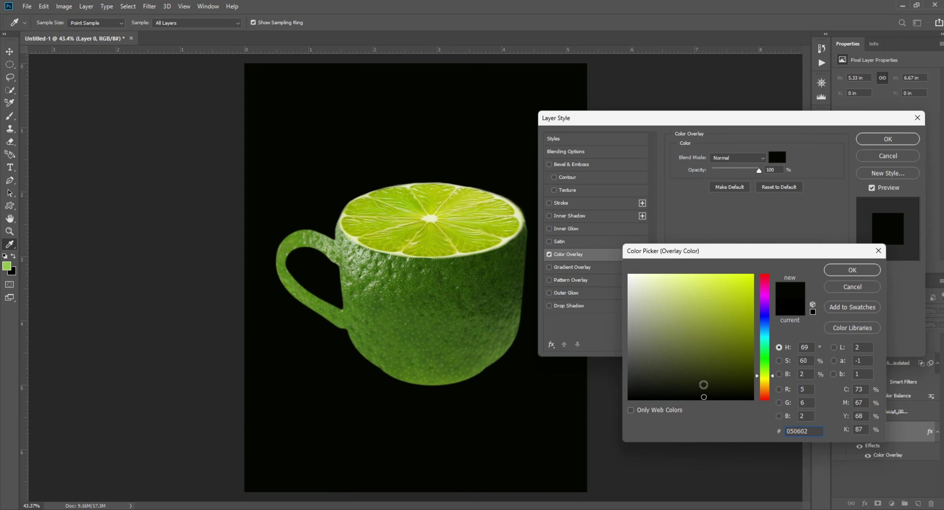
- Sample the lime's green and settle the background overlay on dark green 355b14
click(503, 277)
click(513, 275)
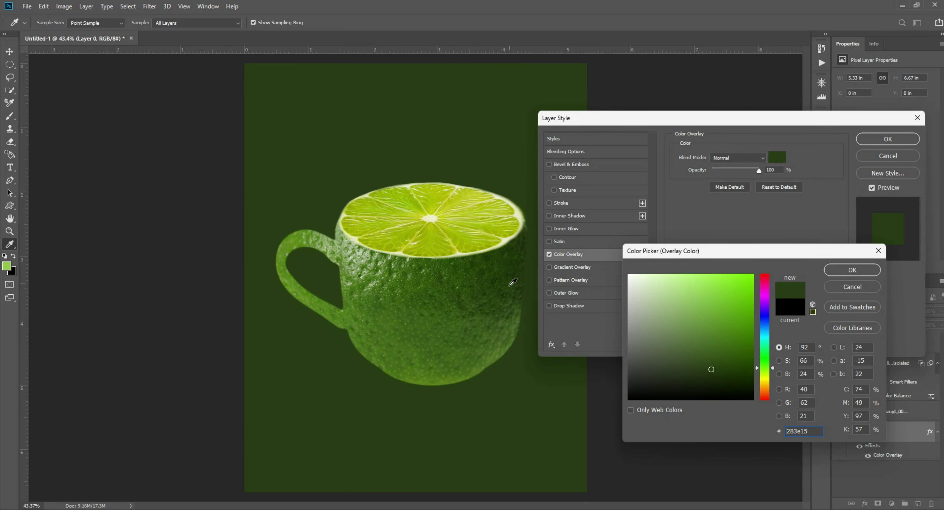
click(708, 288)
mouse_move(704, 305)
mouse_down()
mouse_move(734, 354)
mouse_move(726, 355)
mouse_up()
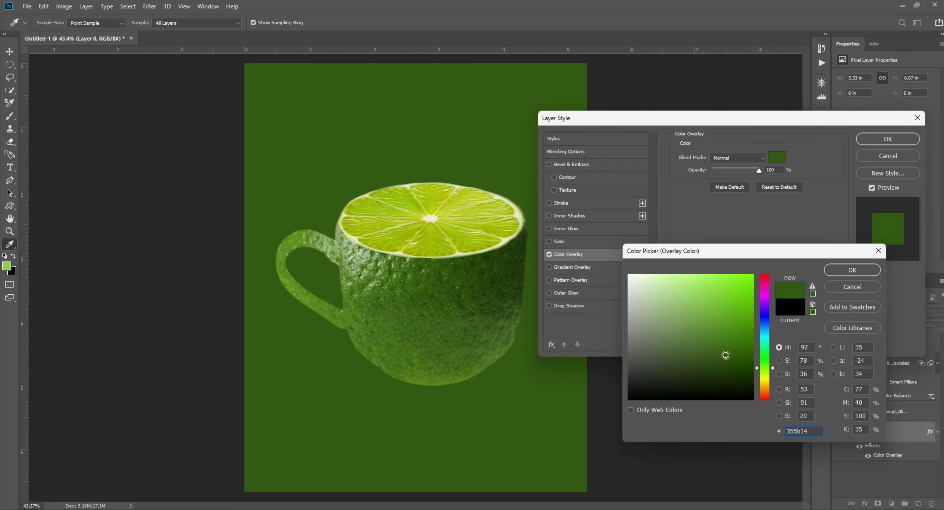
click(851, 270)
click(875, 136)
key(v)
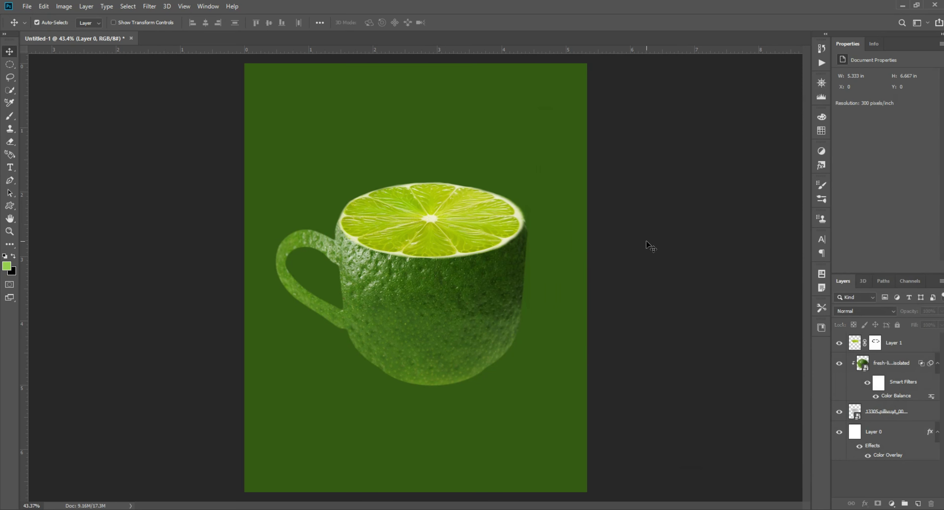
key(ctrl+0)
- Move the lime cup slightly down and add a new empty layer for the shadow
click(897, 325)
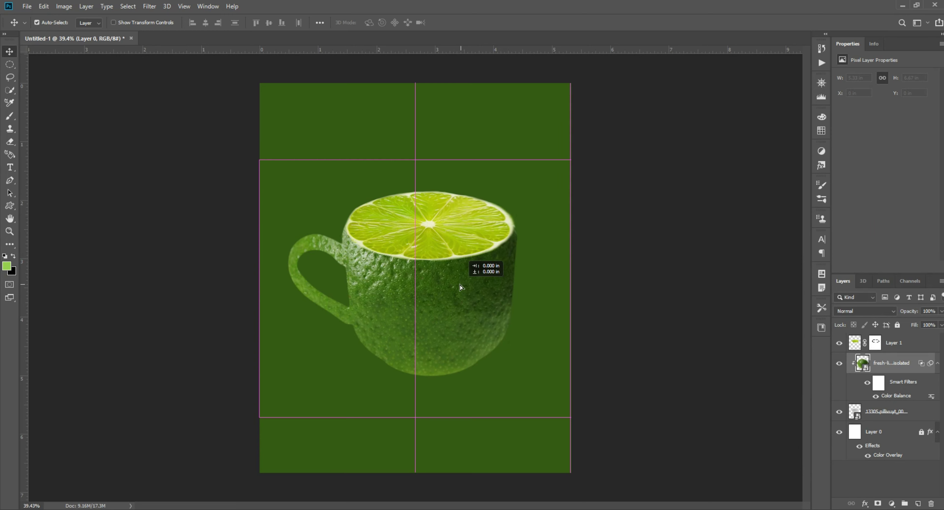
drag(477, 289, 426, 277)
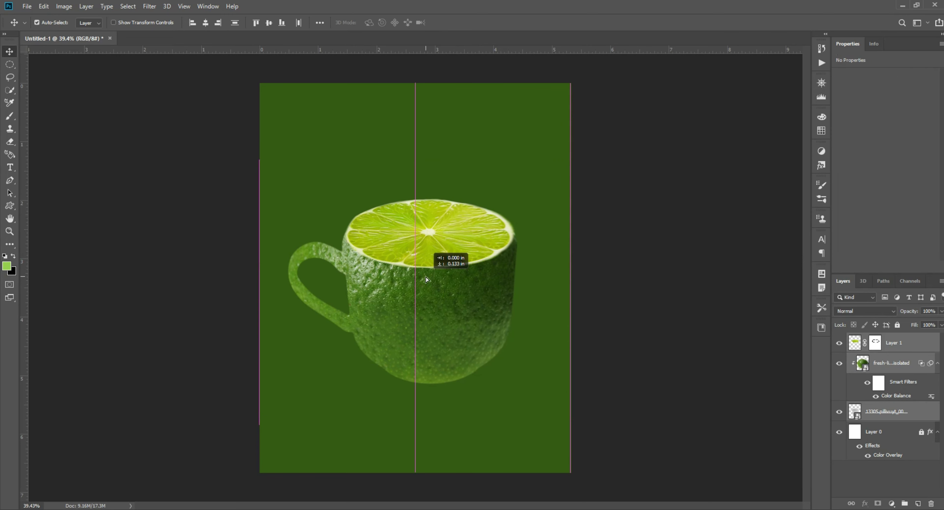
scroll(437, 401, up, 5)
scroll(435, 303, up, 2)
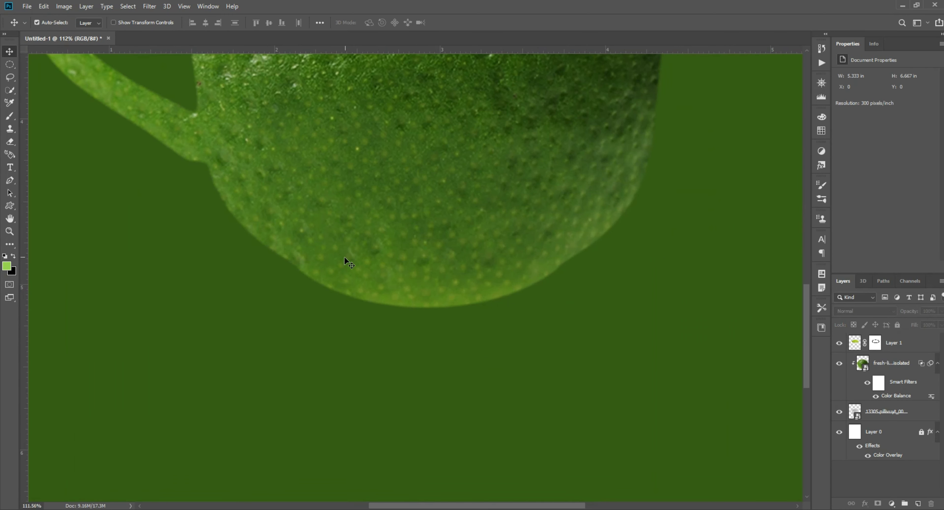
click(891, 363)
ctrl+click(918, 503)
- Paint a soft dark green ellipse below the cup with a flat elliptical brush
click(9, 268)
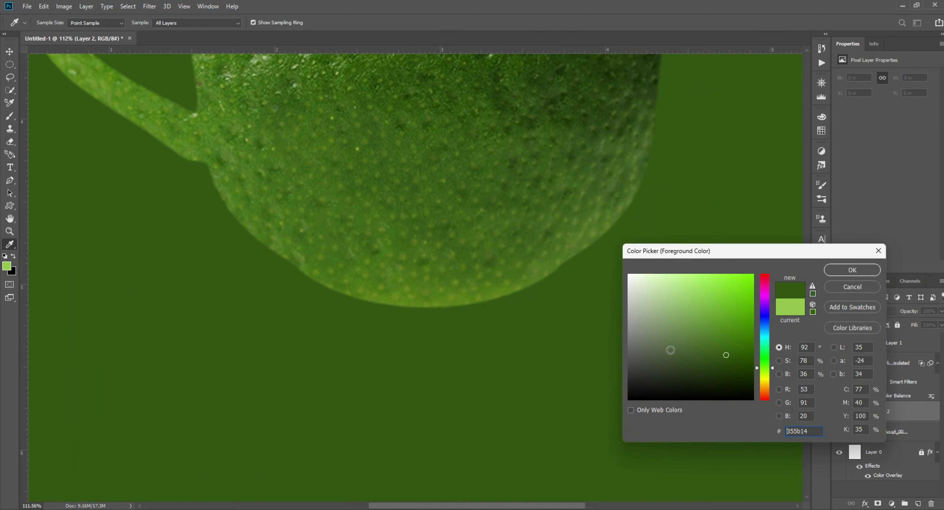
drag(278, 183, 301, 198)
click(10, 116)
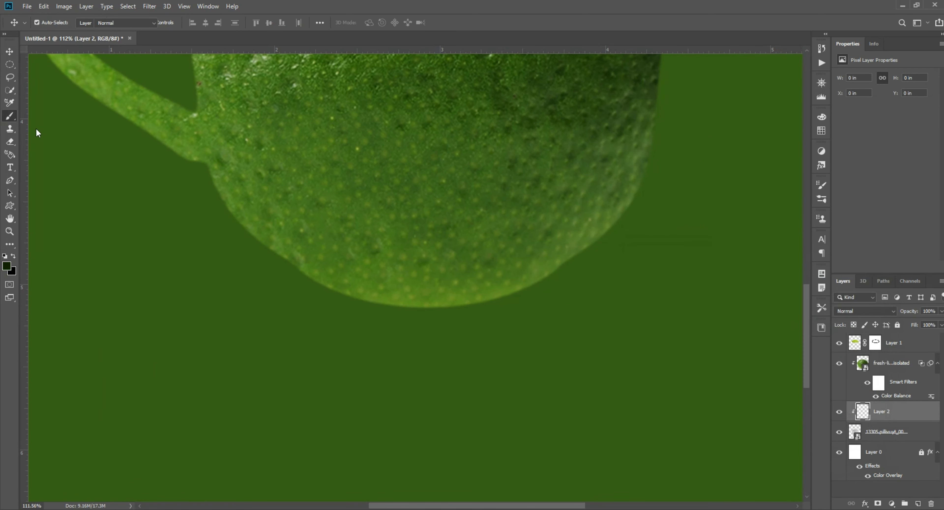
click(52, 22)
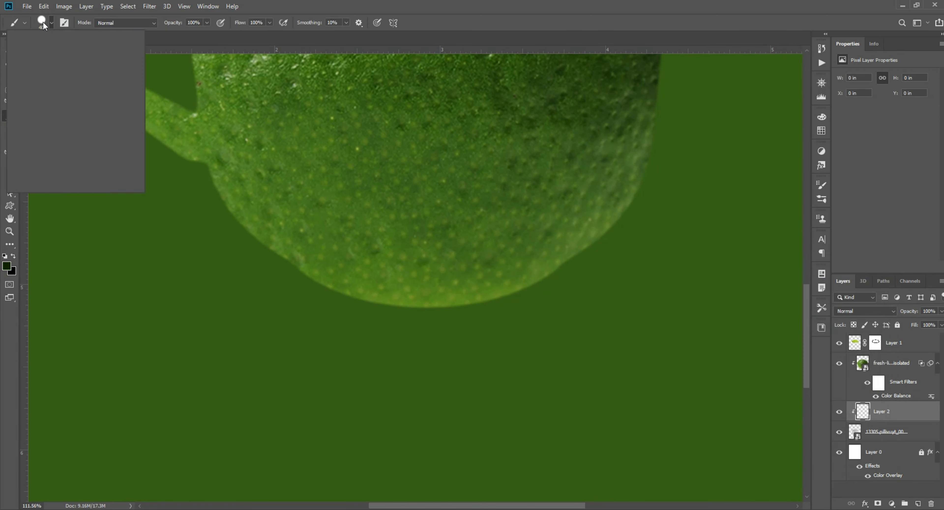
double_click(62, 97)
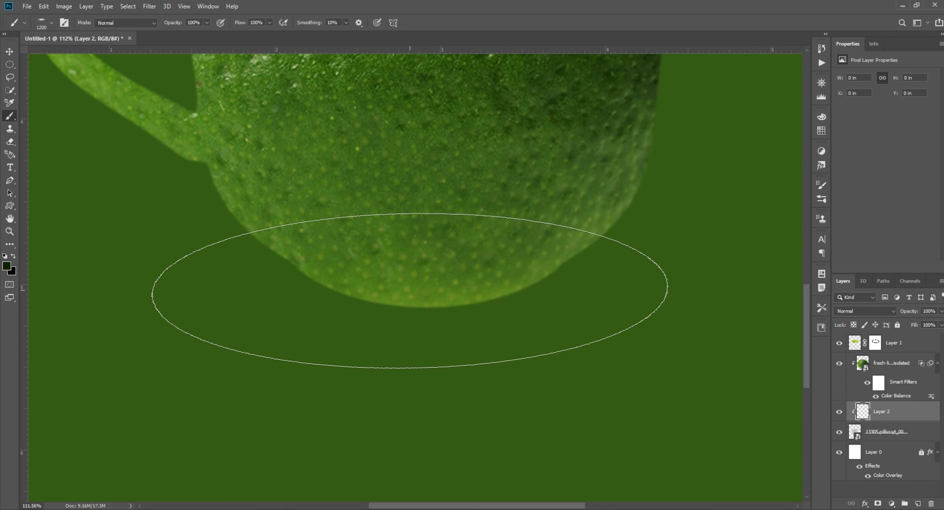
click(437, 235)
key(ctrl+z)
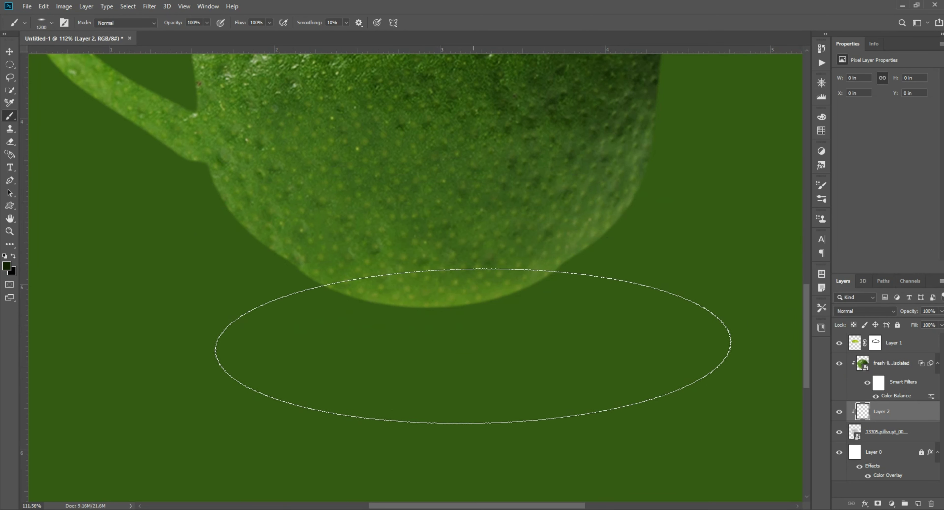
key(ctrl+z)
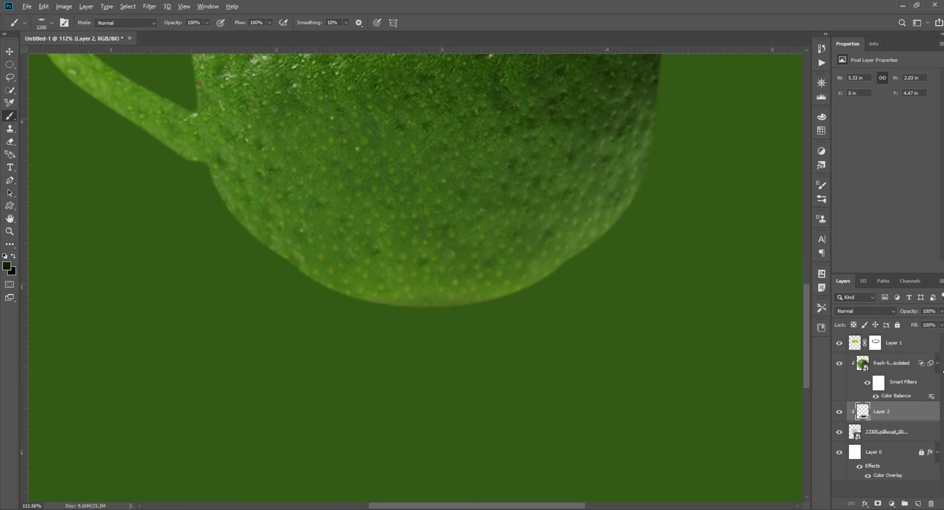
- Unclip the shadow layer, move it below the cup image, and re-clip the lime image
alt+click(899, 420)
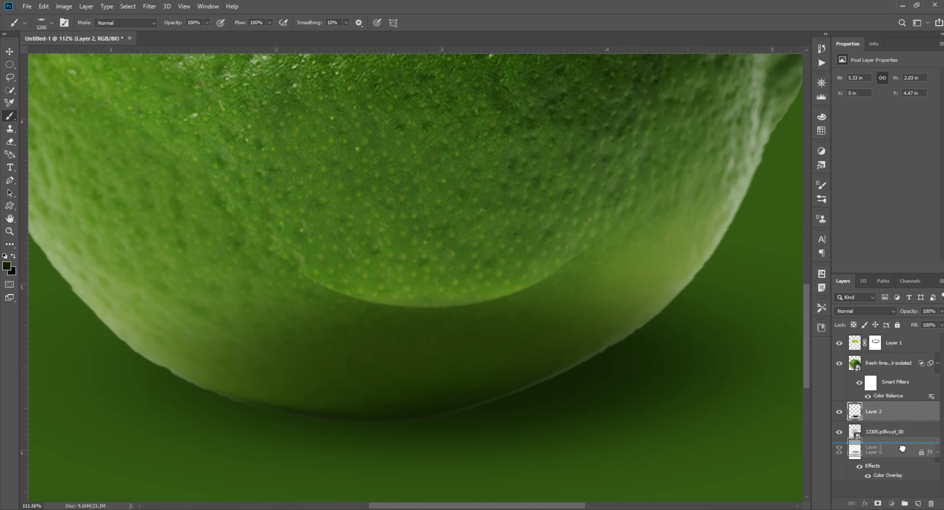
drag(896, 414, 900, 442)
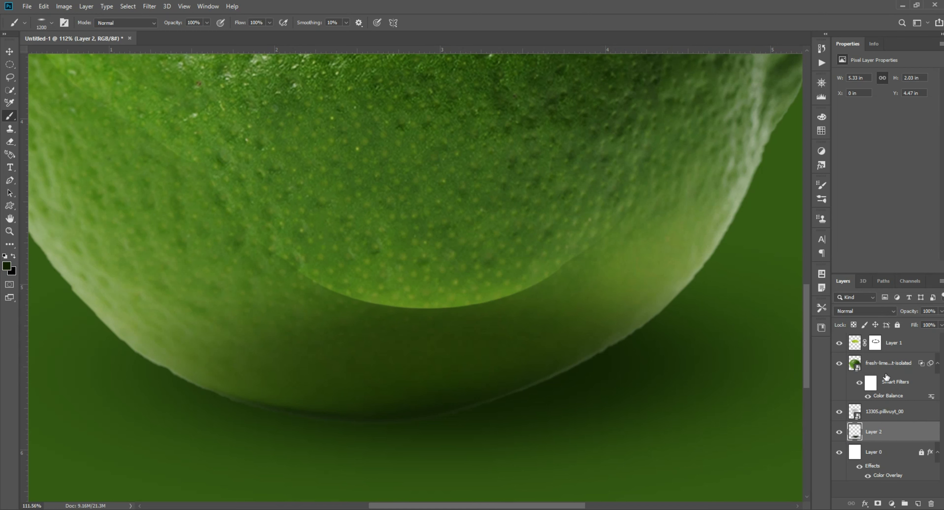
alt+click(898, 399)
scroll(531, 295, down, 5)
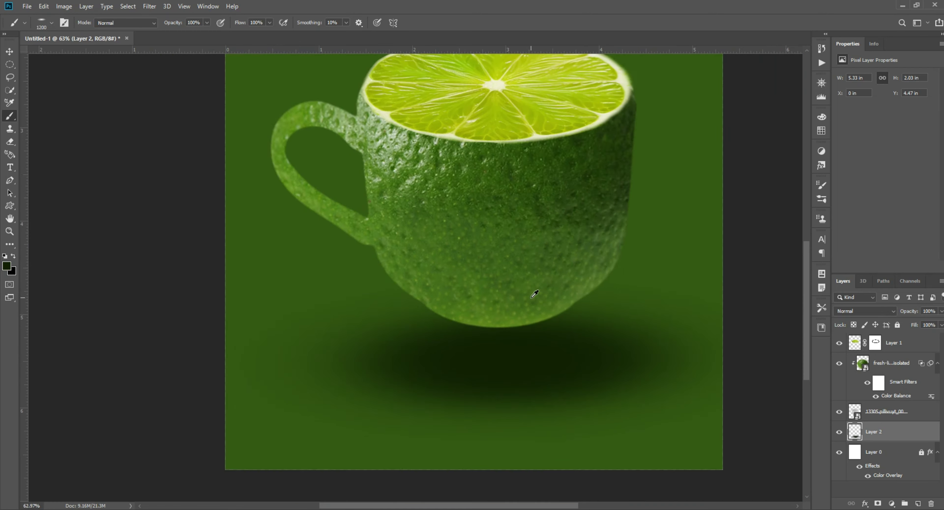
scroll(531, 294, up, 4)
- Add more shading, then give Layer 2 a near-black #070d02 colour overlay
click(469, 366)
key(v)
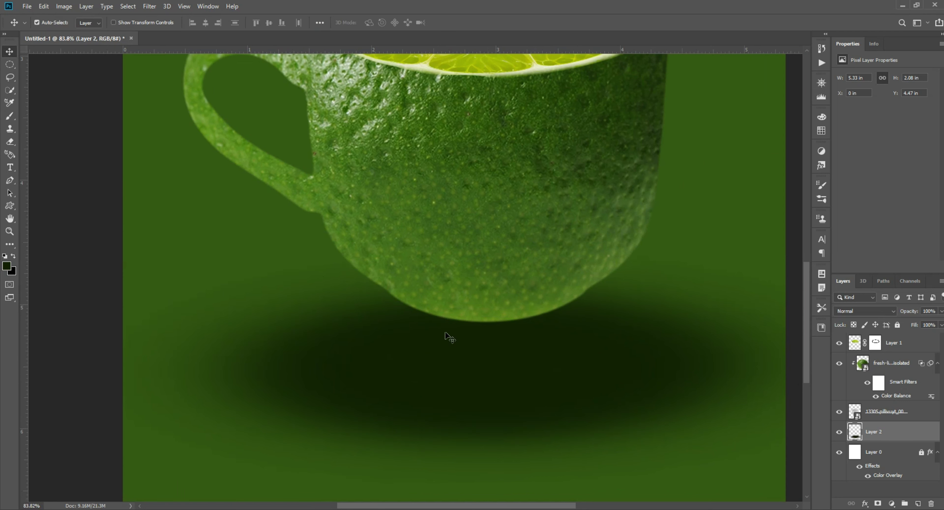
double_click(908, 432)
click(568, 253)
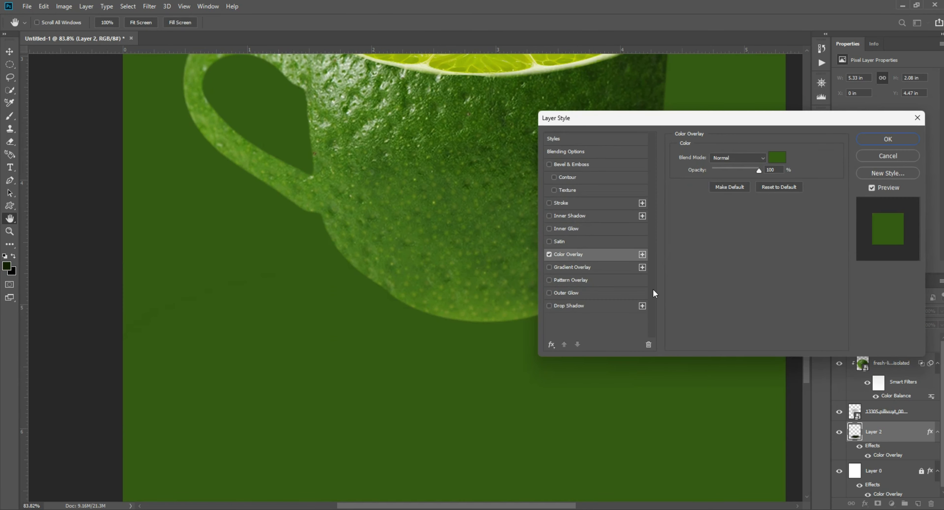
click(776, 159)
drag(738, 377, 735, 393)
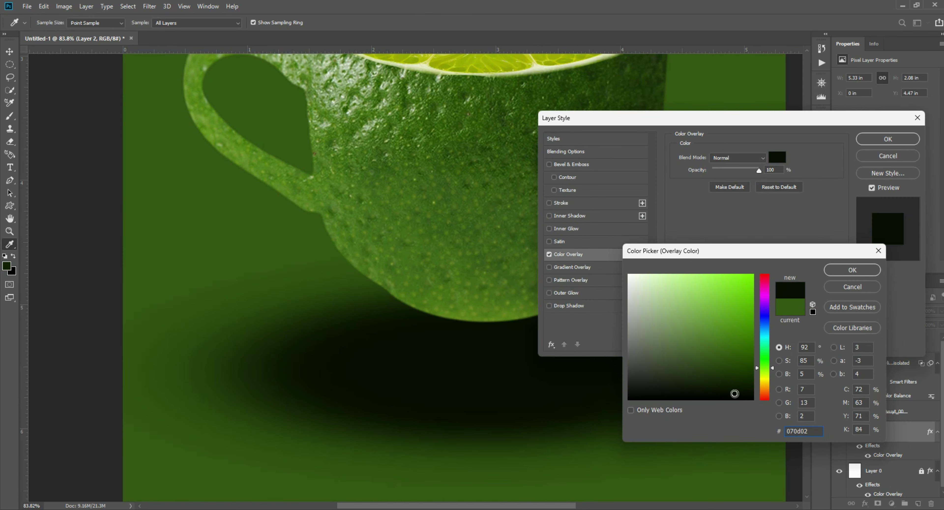
click(853, 270)
click(888, 139)
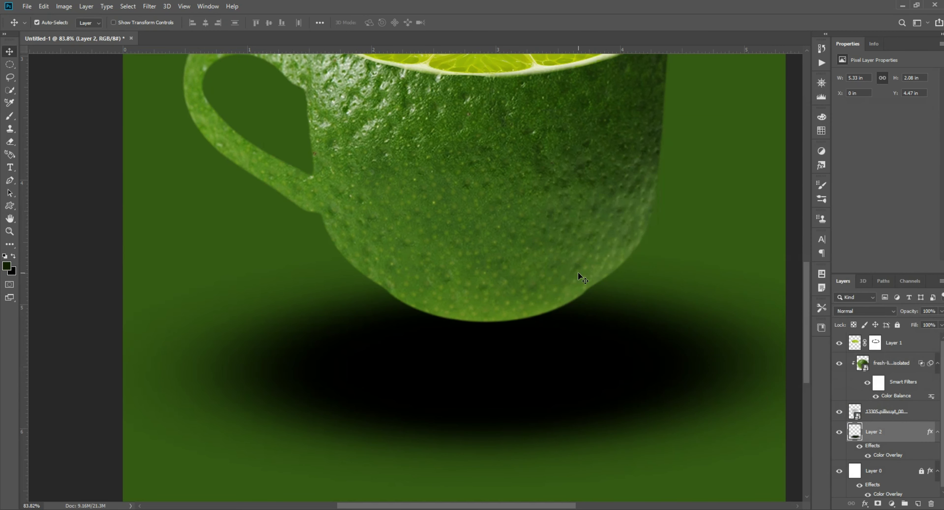
key(ctrl+t)
- Squash, shrink and widen the shadow into a flat ellipse under the cup's base, then lower it slightly
mouse_move(451, 497)
mouse_down()
mouse_move(442, 372)
mouse_move(449, 330)
mouse_up()
drag(477, 292, 499, 299)
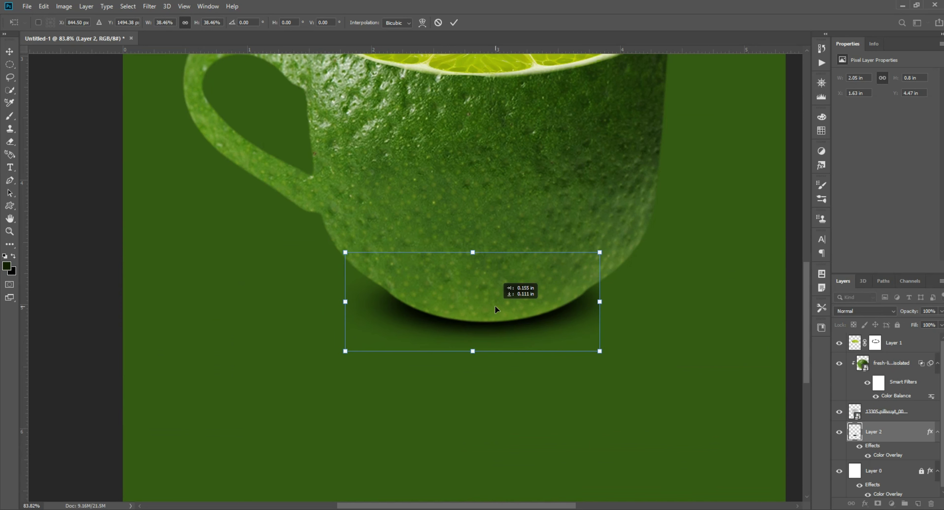
drag(601, 293, 651, 292)
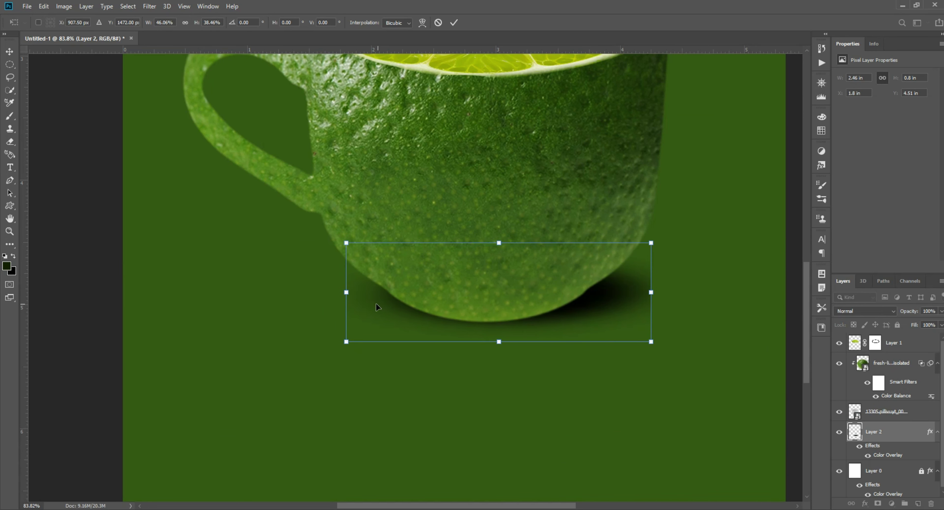
drag(344, 295, 281, 294)
key(Return)
drag(607, 297, 612, 311)
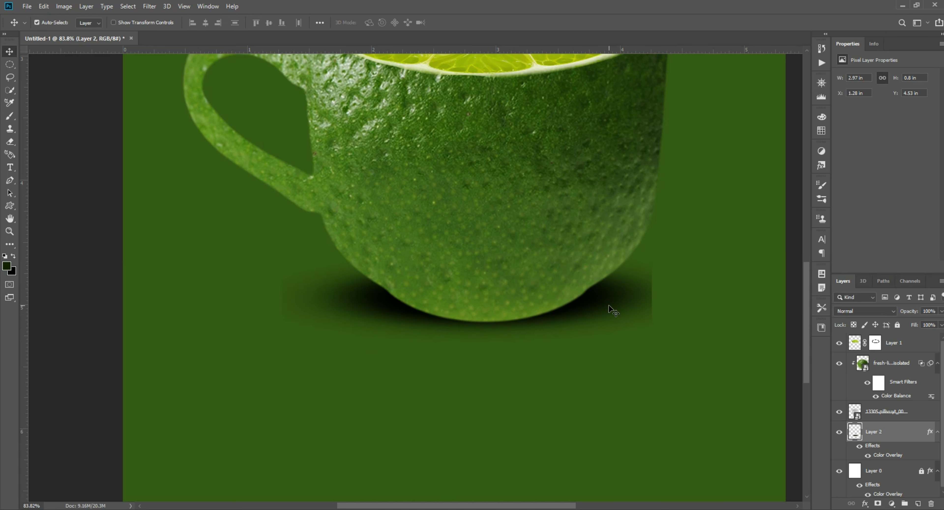
- Add a layer mask to the shadow and paint black to hide its hard right edge
click(877, 503)
click(9, 116)
key(x)
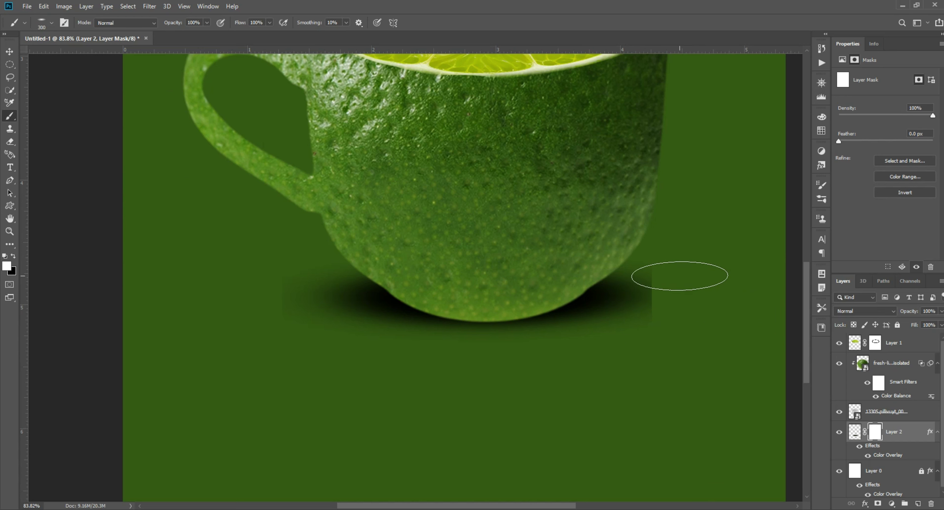
key(x)
click(689, 287)
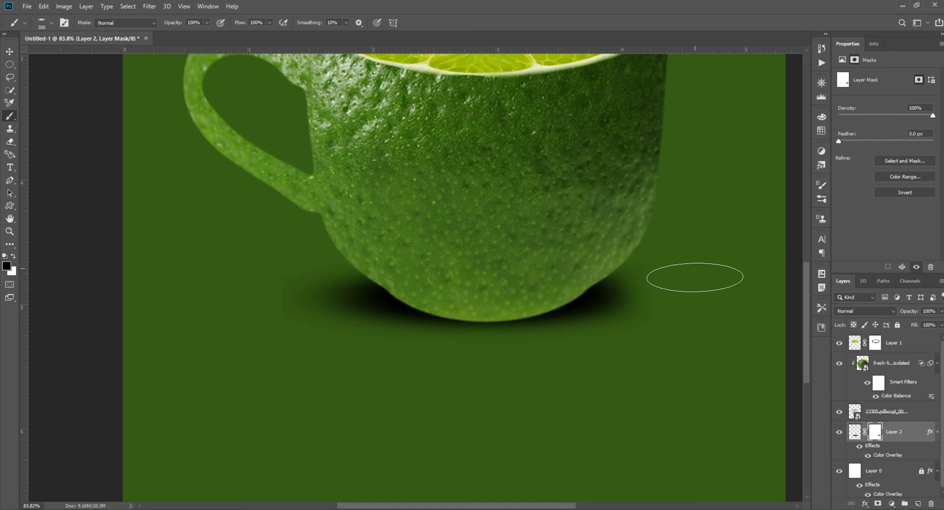
- Line the shadow up under the cup's base and lower its opacity to 63%
click(10, 52)
scroll(597, 327, up, 2)
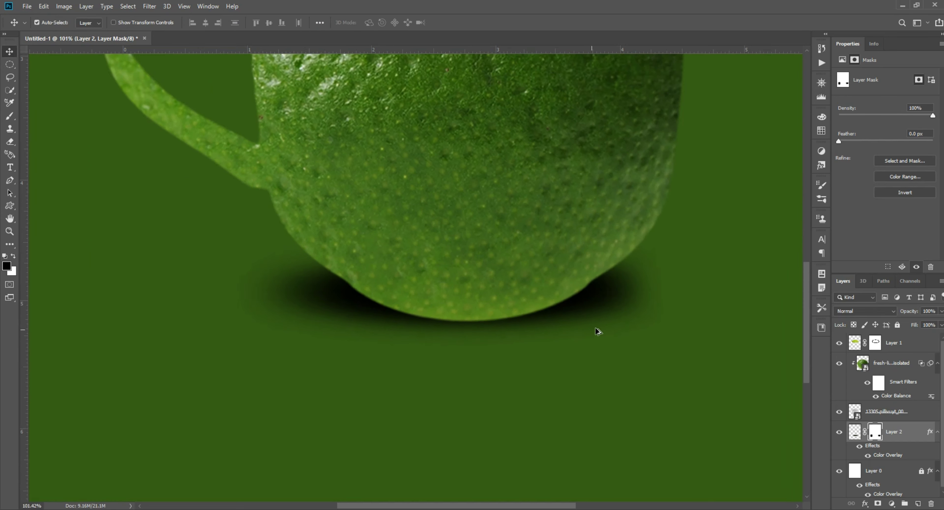
click(620, 289)
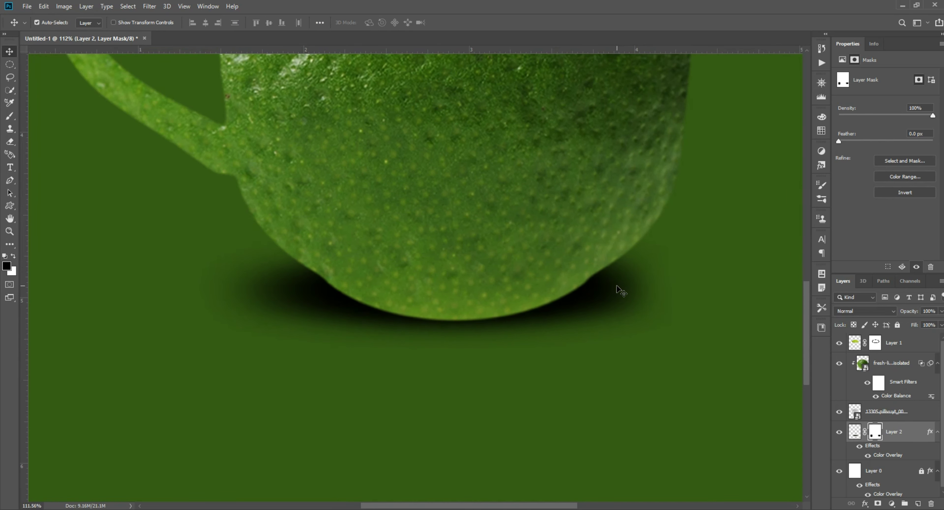
scroll(620, 291, down, 4)
scroll(510, 291, up, 2)
scroll(511, 348, up, 1)
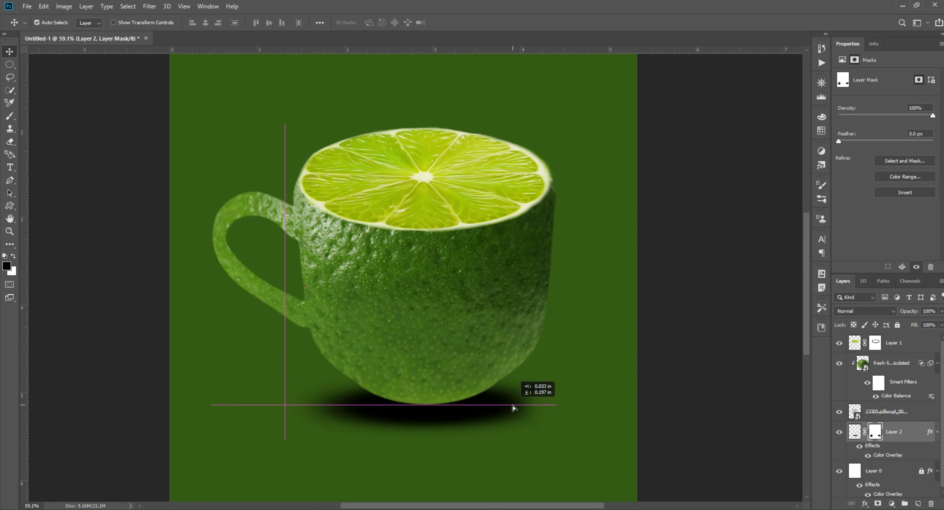
drag(514, 406, 514, 398)
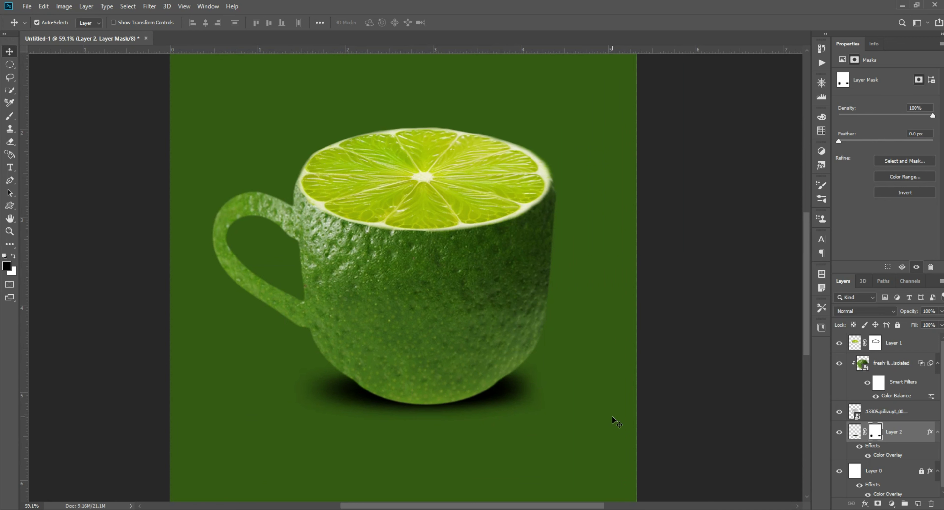
drag(924, 324, 924, 322)
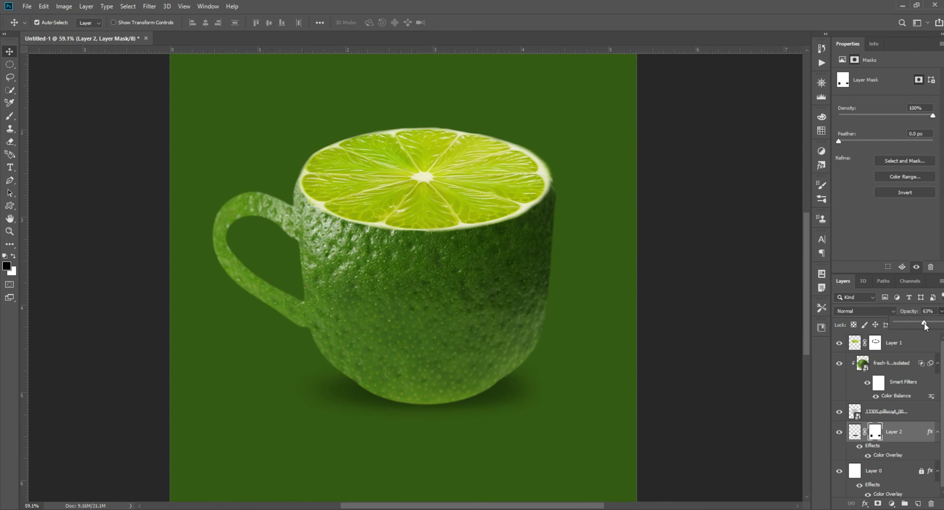
click(565, 316)
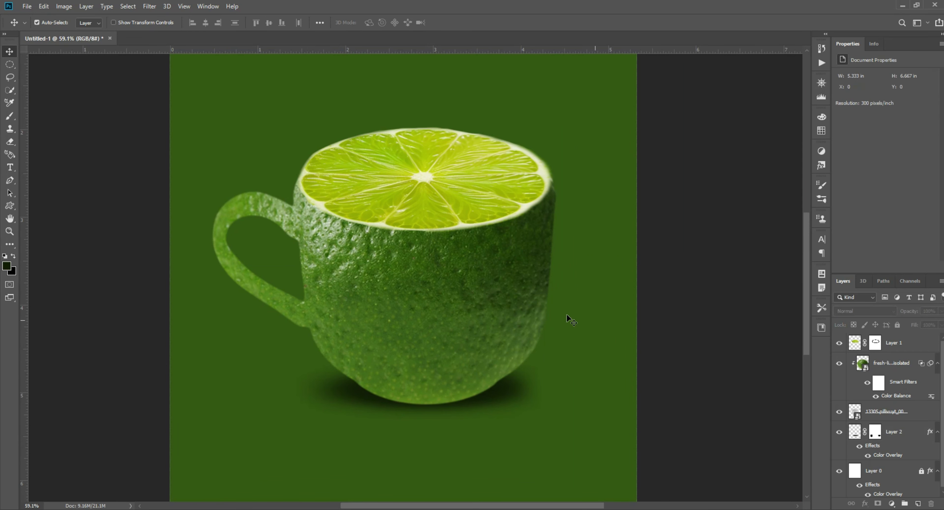
scroll(570, 401, down, 2)
- Try lighter, medium, duller and yellower greens in the background's Color Overlay picker
double_click(888, 494)
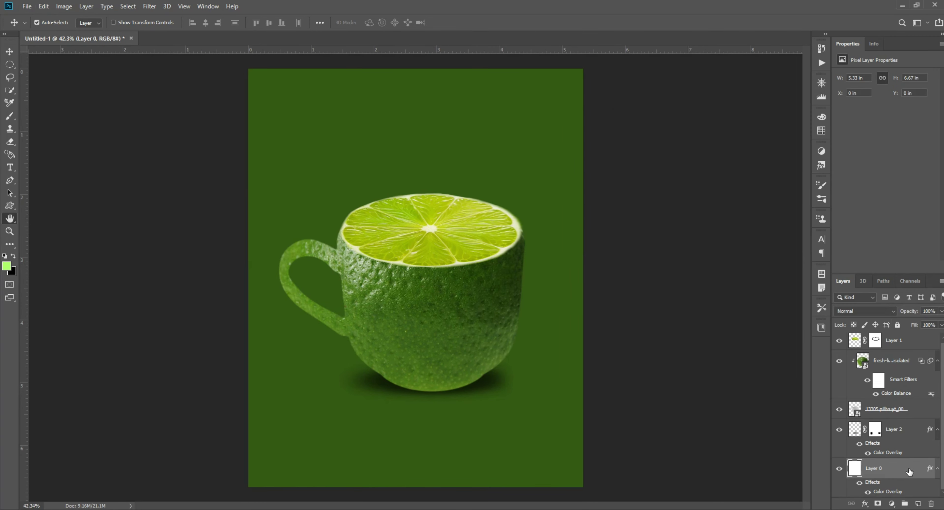
click(777, 158)
click(691, 290)
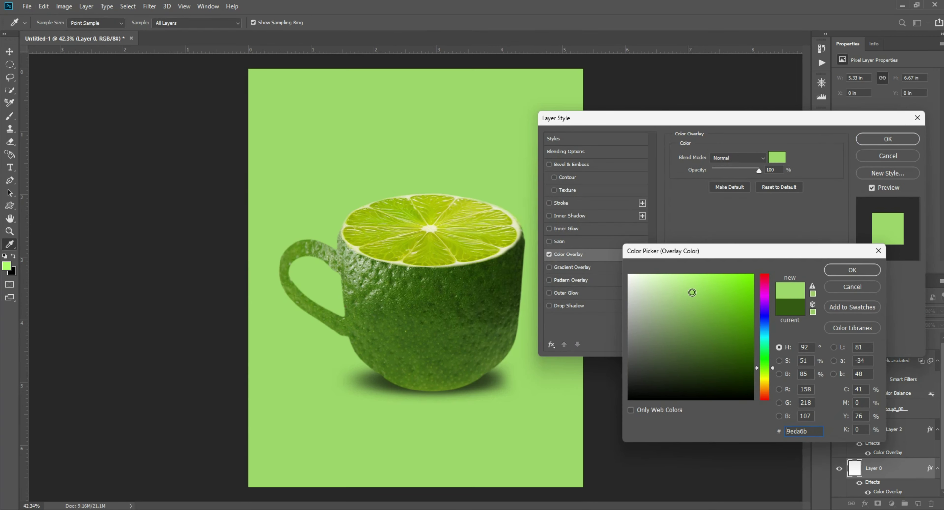
click(719, 320)
click(694, 335)
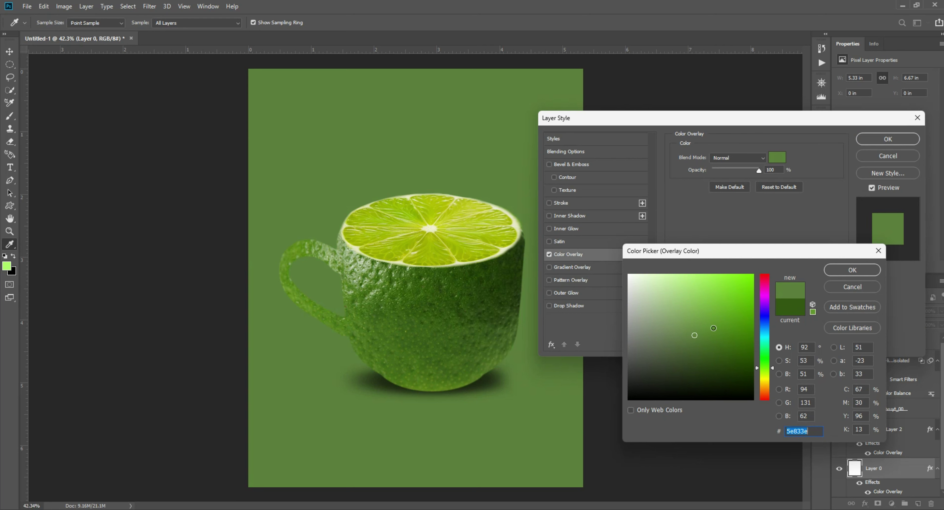
click(742, 321)
click(764, 384)
mouse_move(764, 375)
mouse_down()
mouse_move(763, 405)
mouse_move(759, 366)
mouse_up()
- Sample the lime, darken it to #447d22 and apply it as the background overlay
click(450, 237)
mouse_move(733, 317)
mouse_down()
mouse_move(723, 337)
mouse_move(716, 322)
mouse_move(716, 338)
mouse_up()
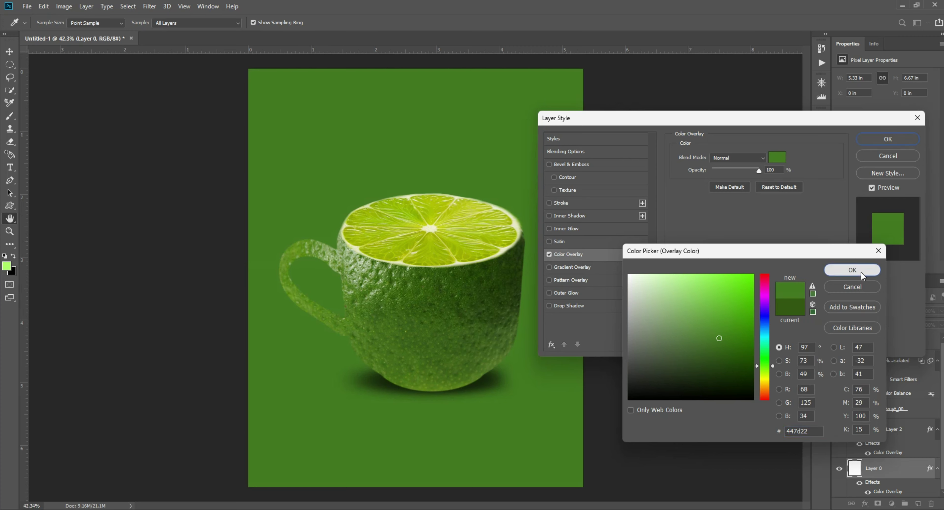
click(852, 270)
click(888, 138)
click(243, 236)
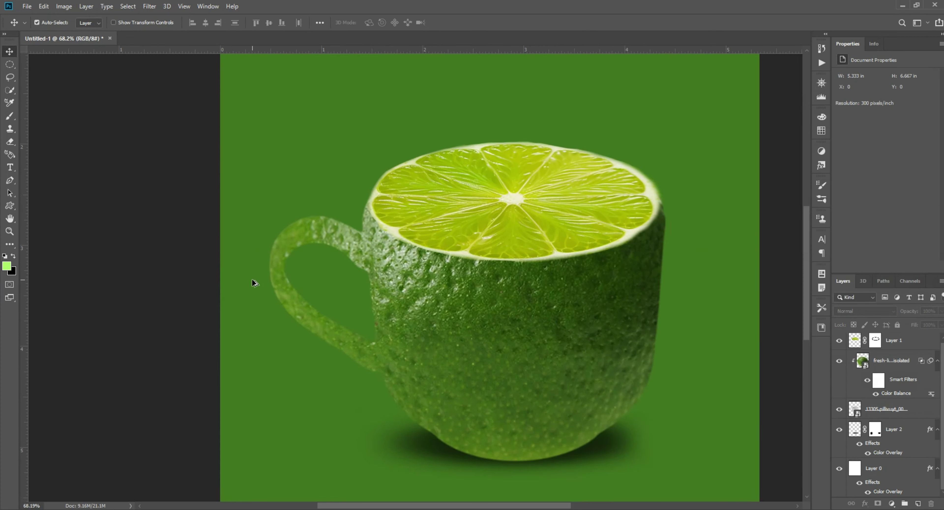
scroll(253, 280, up, 5)
click(892, 504)
- Add a clipped Curves adjustment pulled darker, and invert its mask to hide it
click(880, 379)
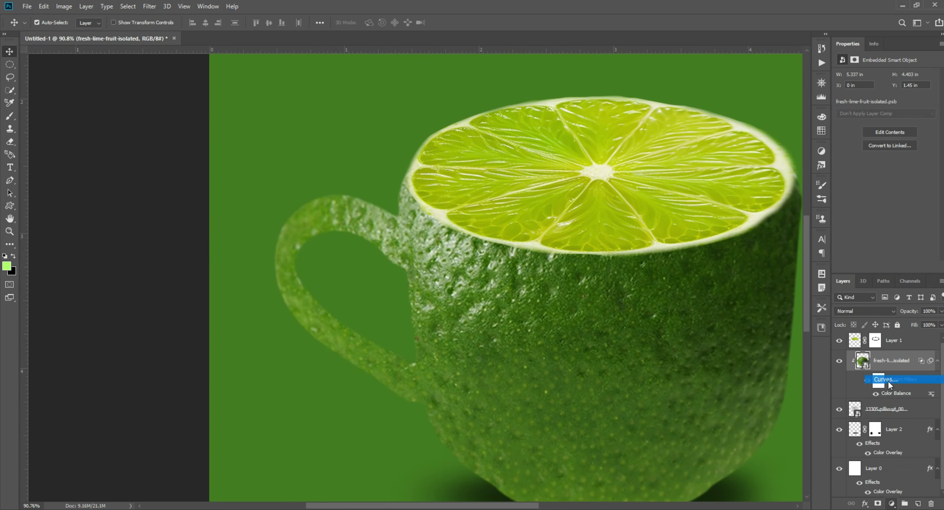
drag(931, 101, 931, 138)
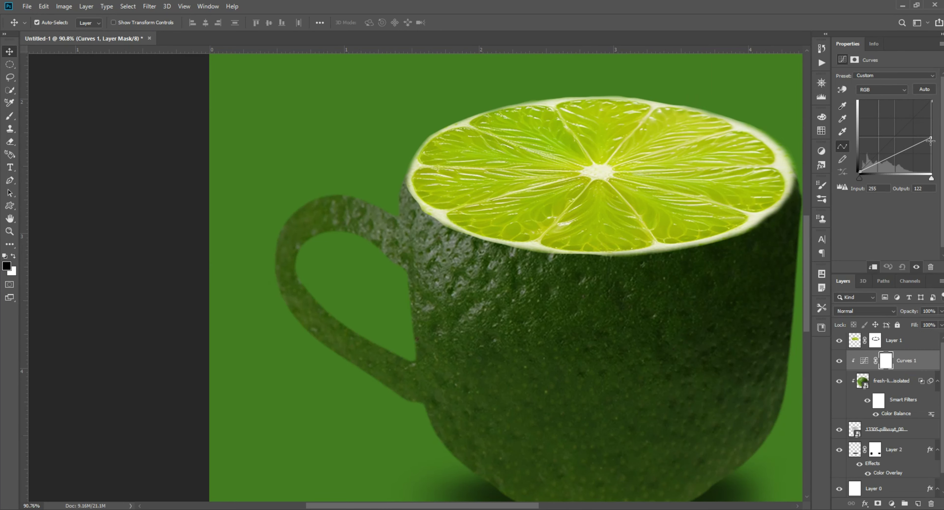
drag(664, 297, 609, 227)
key(ctrl+i)
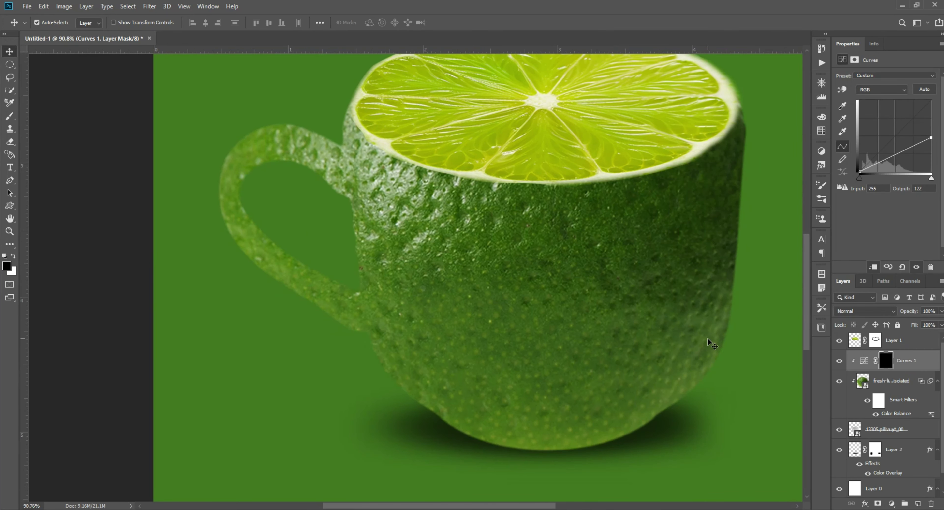
key(b)
key(x)
drag(734, 185, 596, 140)
scroll(596, 140, up, 5)
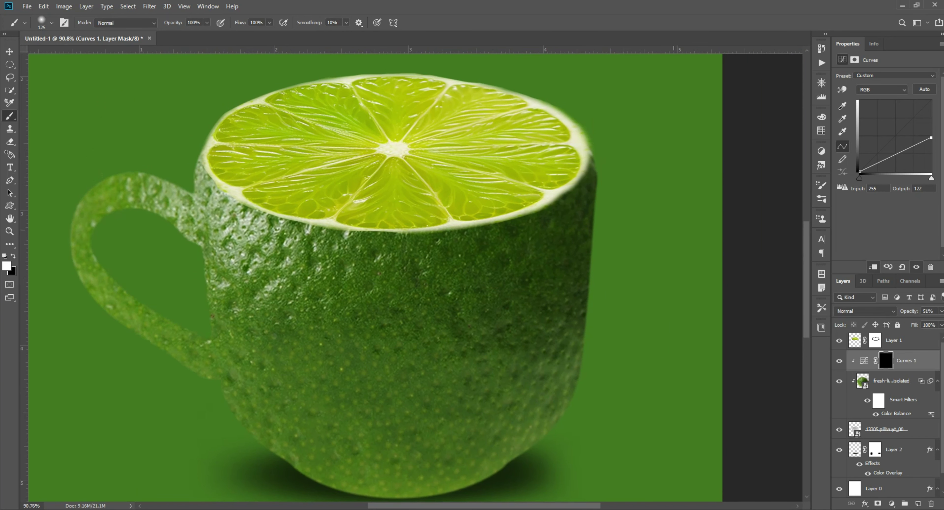
- Paint white shading along the cup's right side and bottom, with the brush enlarged to 300-400
drag(599, 341, 493, 463)
mouse_move(534, 413)
mouse_down()
mouse_move(562, 330)
mouse_move(350, 416)
mouse_move(468, 421)
mouse_move(592, 127)
mouse_up()
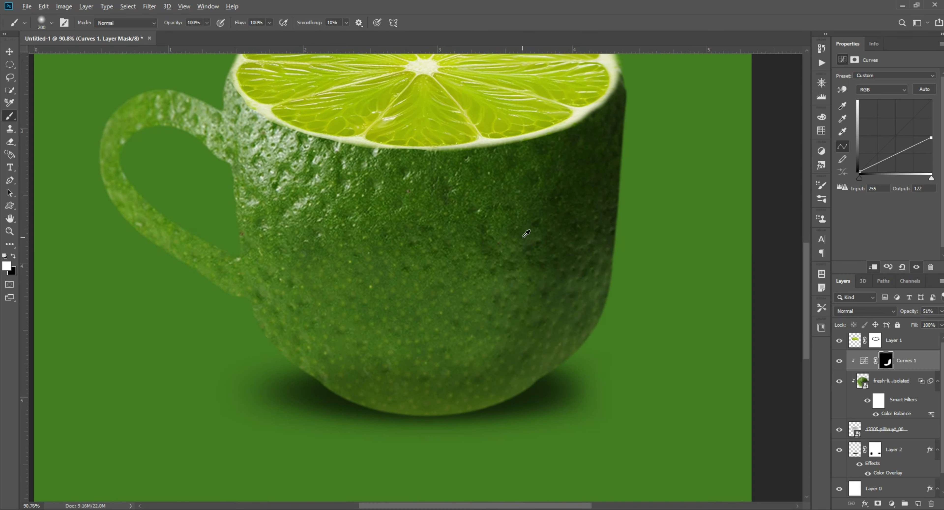
scroll(526, 233, up, 2)
key(bracketright)
key(bracketright)
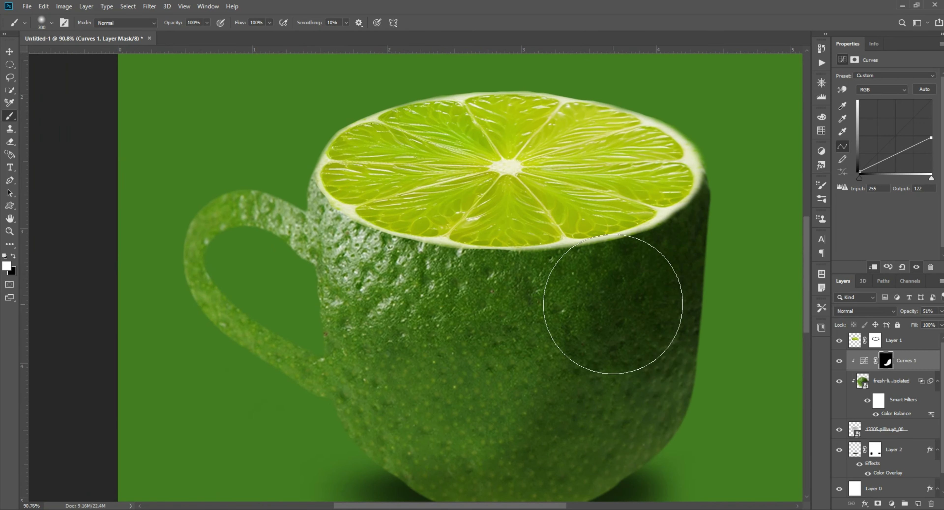
mouse_move(613, 304)
mouse_down()
mouse_move(548, 369)
mouse_move(516, 421)
mouse_move(538, 389)
mouse_up()
key(bracketright)
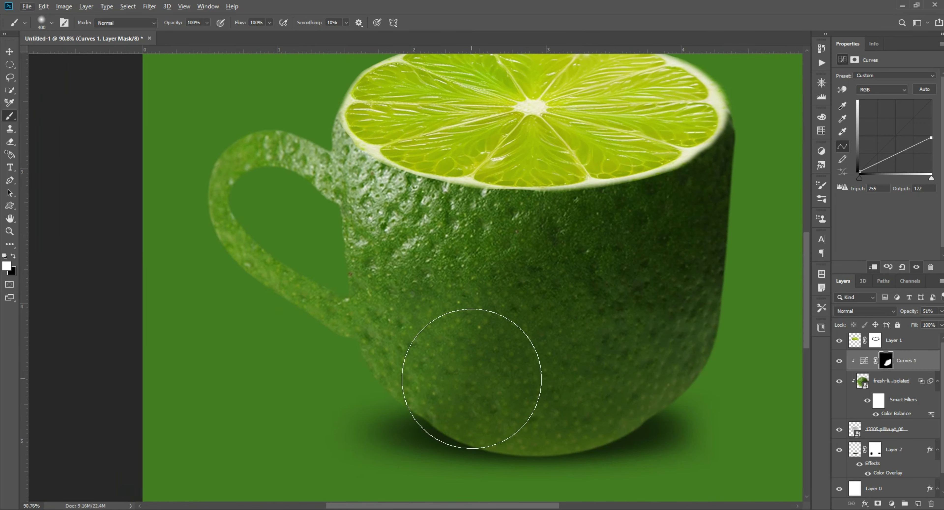
scroll(289, 264, down, 3)
scroll(278, 276, up, 3)
scroll(278, 276, up, 1)
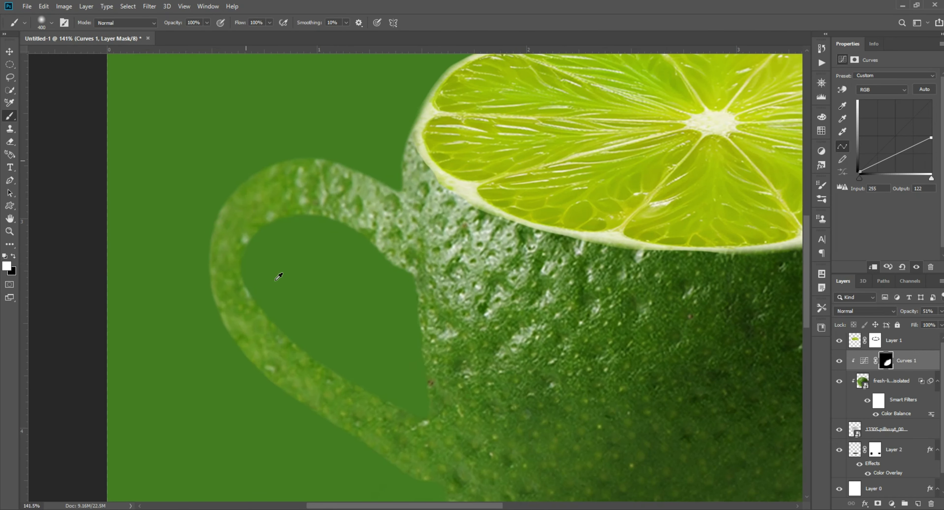
- With an 80 px brush, shade the handle's inner edge, its joint with the cup, and its top
mouse_move(334, 291)
mouse_down()
mouse_move(356, 282)
mouse_move(337, 231)
mouse_move(247, 246)
mouse_move(295, 347)
mouse_move(416, 416)
mouse_up()
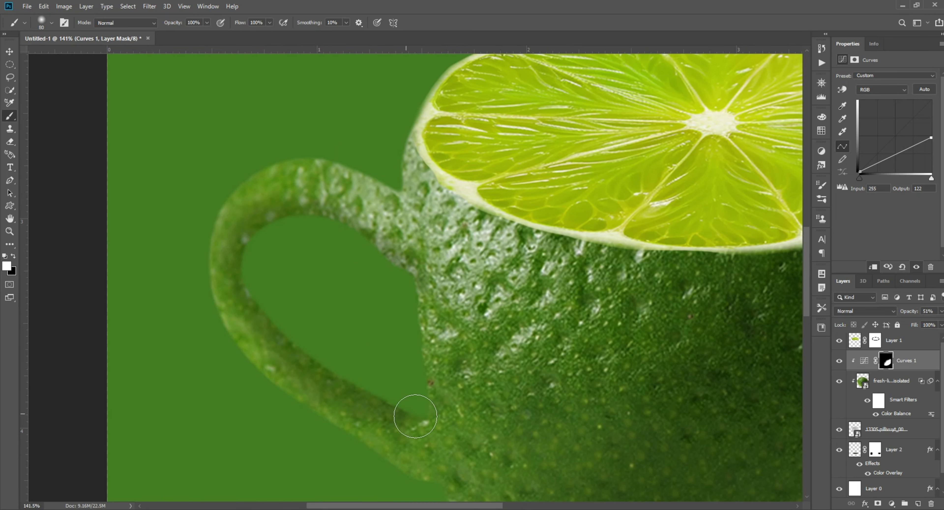
drag(395, 287, 317, 225)
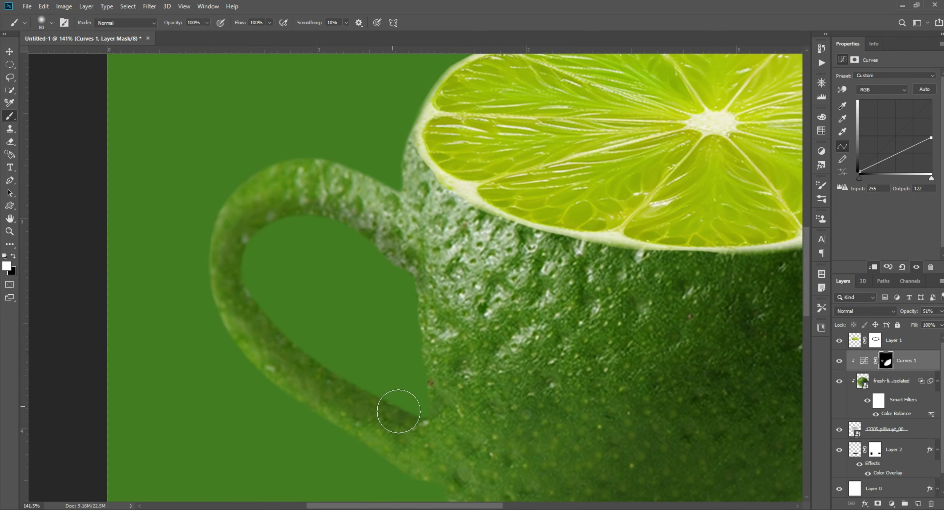
drag(418, 384, 421, 267)
scroll(404, 270, down, 5)
scroll(304, 334, up, 2)
scroll(304, 334, up, 2)
mouse_move(308, 294)
mouse_down()
mouse_move(295, 277)
mouse_move(213, 238)
mouse_move(152, 153)
mouse_up()
mouse_move(159, 105)
mouse_down()
mouse_move(190, 77)
mouse_move(286, 119)
mouse_up()
scroll(306, 131, up, 2)
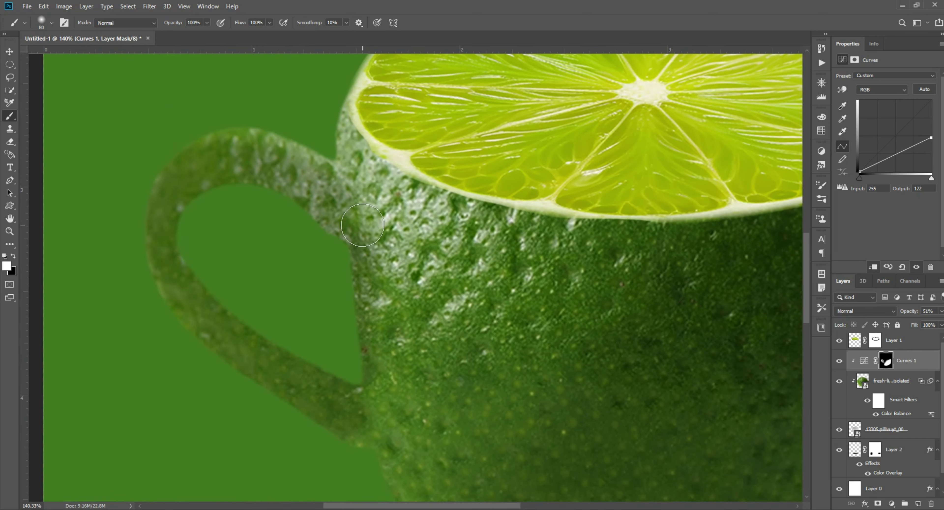
- Paint black to remove excess shading from the handle top and lower handle, then restore white
key(x)
drag(362, 218, 251, 154)
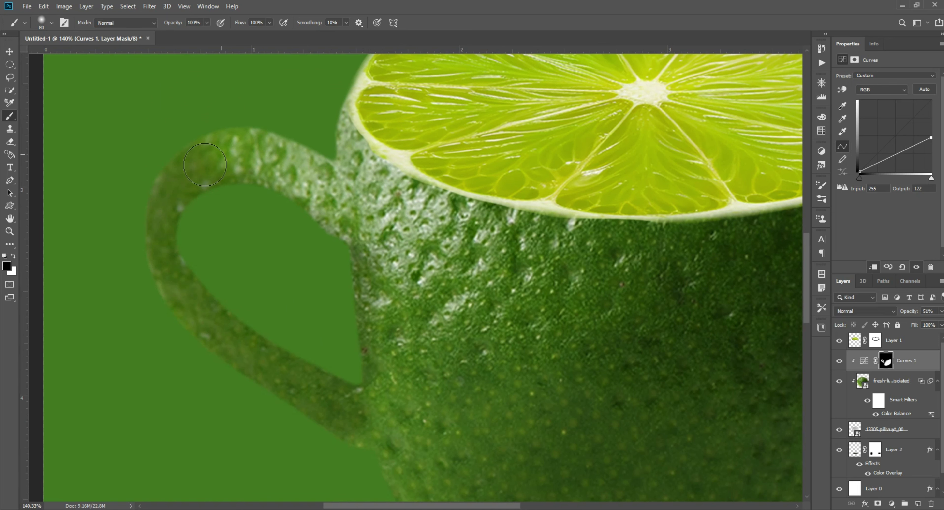
scroll(353, 214, down, 5)
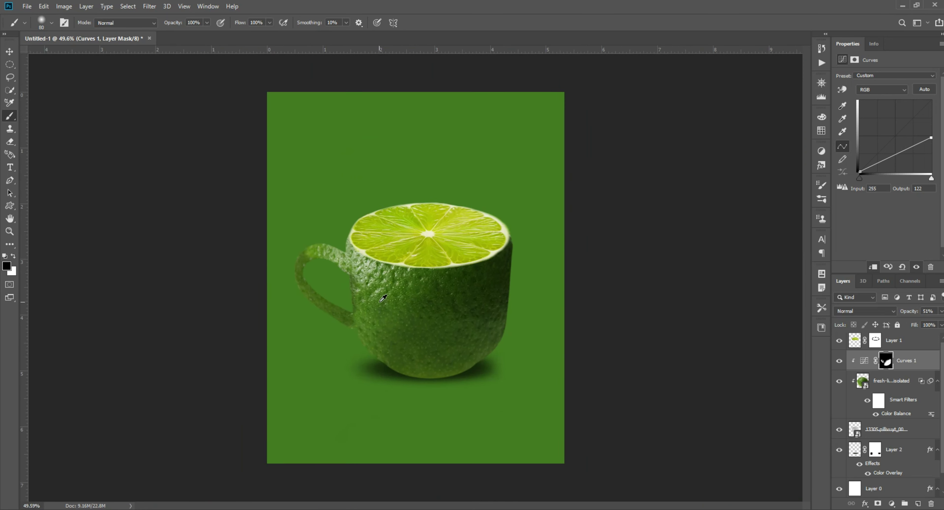
scroll(309, 228, up, 4)
drag(256, 238, 398, 362)
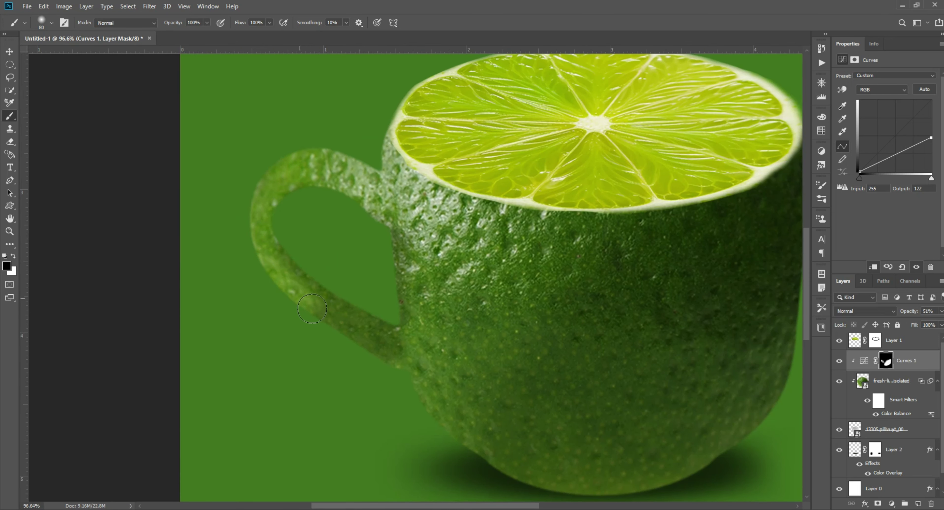
scroll(244, 253, up, 2)
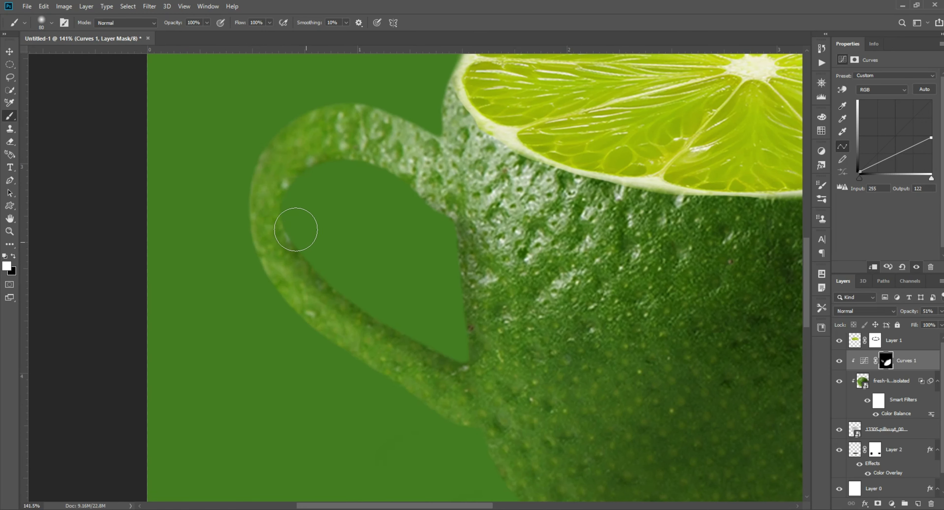
mouse_move(312, 178)
mouse_down()
mouse_move(415, 202)
mouse_move(380, 190)
mouse_up()
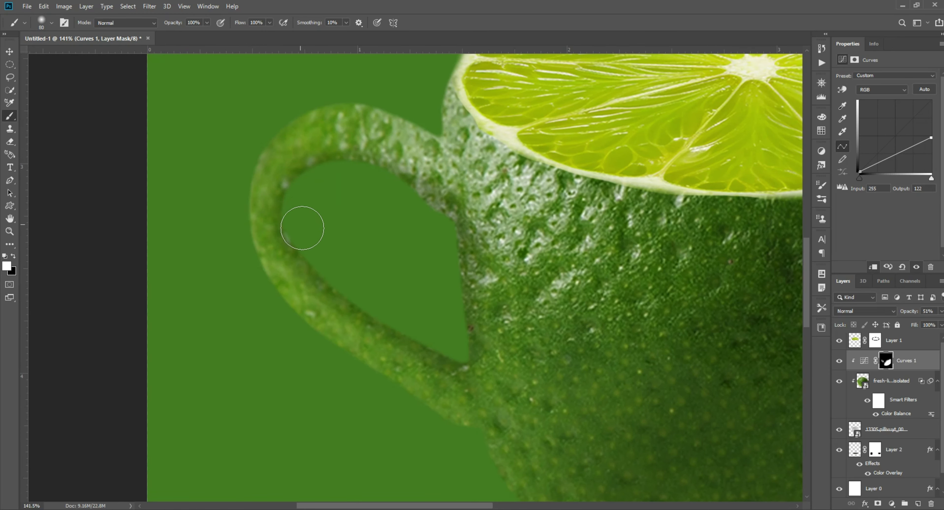
scroll(412, 310, down, 3)
scroll(385, 337, up, 2)
scroll(349, 297, up, 2)
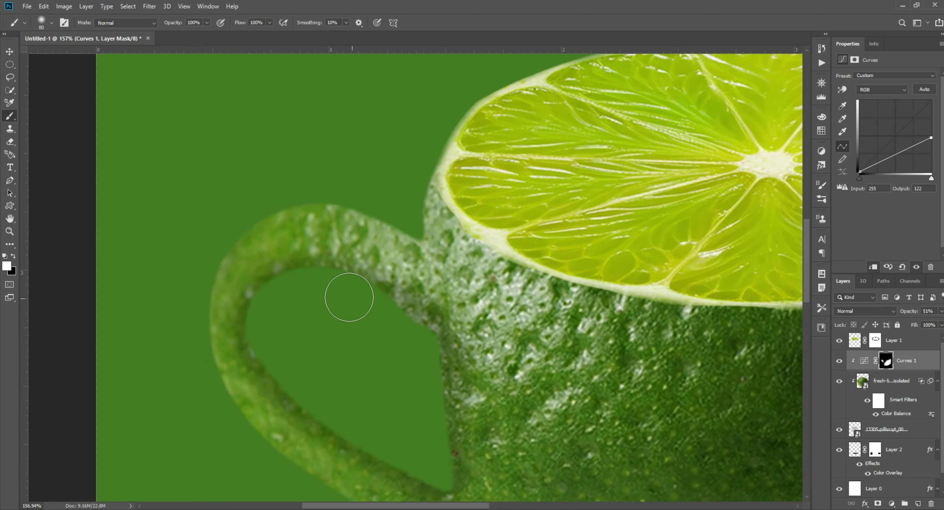
key(x)
scroll(396, 296, down, 5)
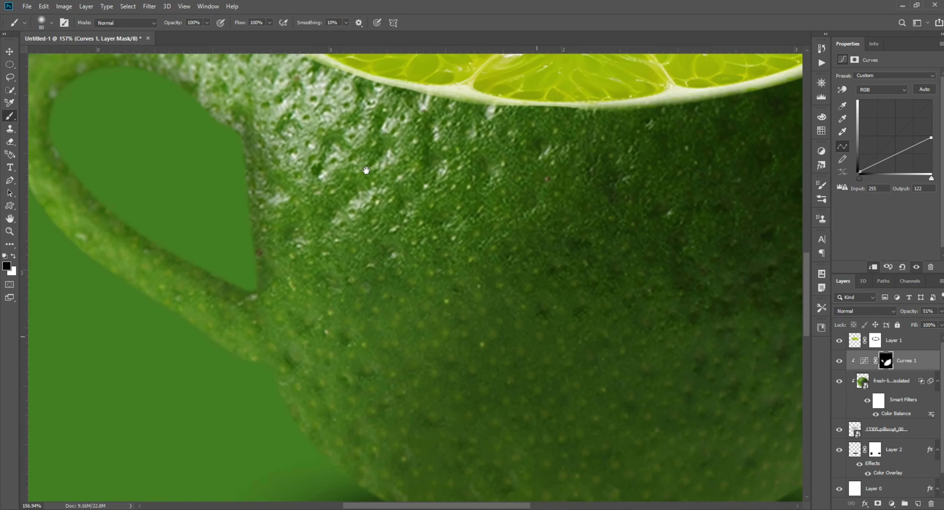
scroll(455, 268, up, 2)
- Add a darkening Curves 2 clipped to the sliced lime top, and invert its mask
click(10, 55)
click(901, 340)
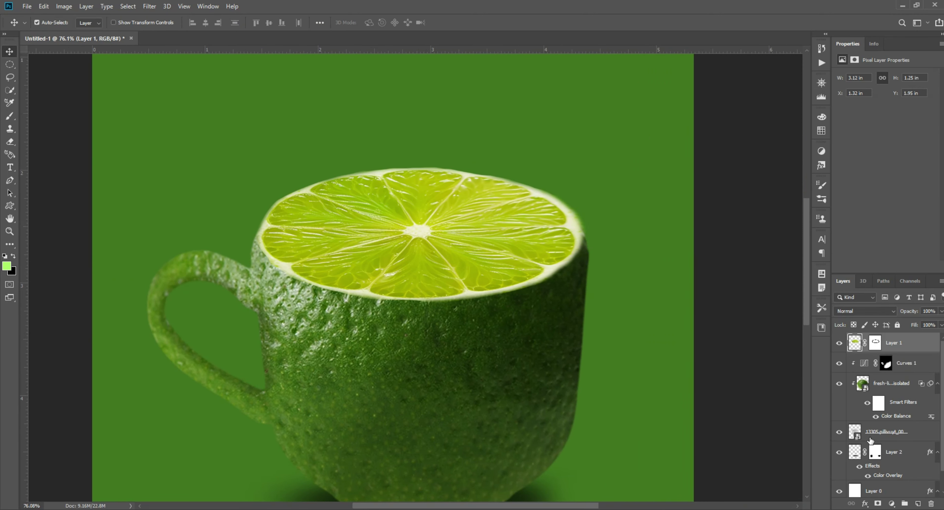
click(892, 503)
click(873, 380)
alt+click(922, 352)
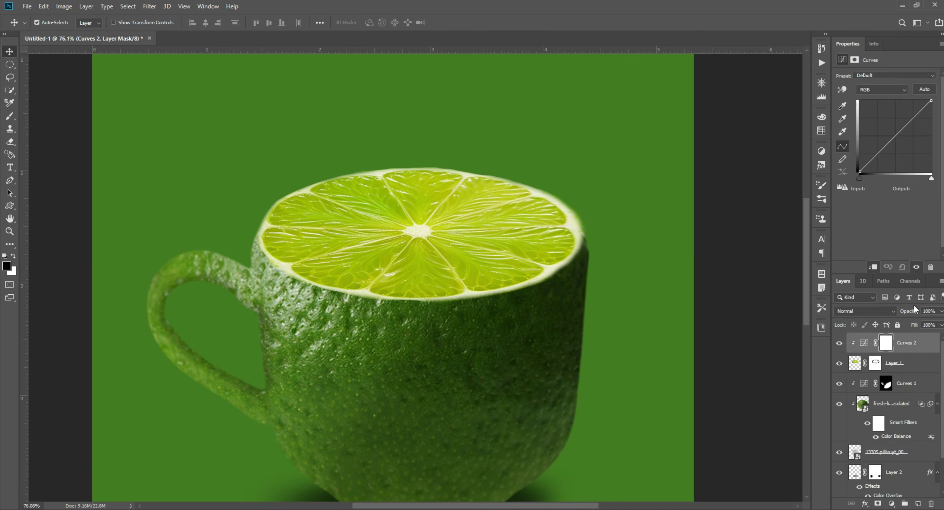
drag(930, 100, 931, 126)
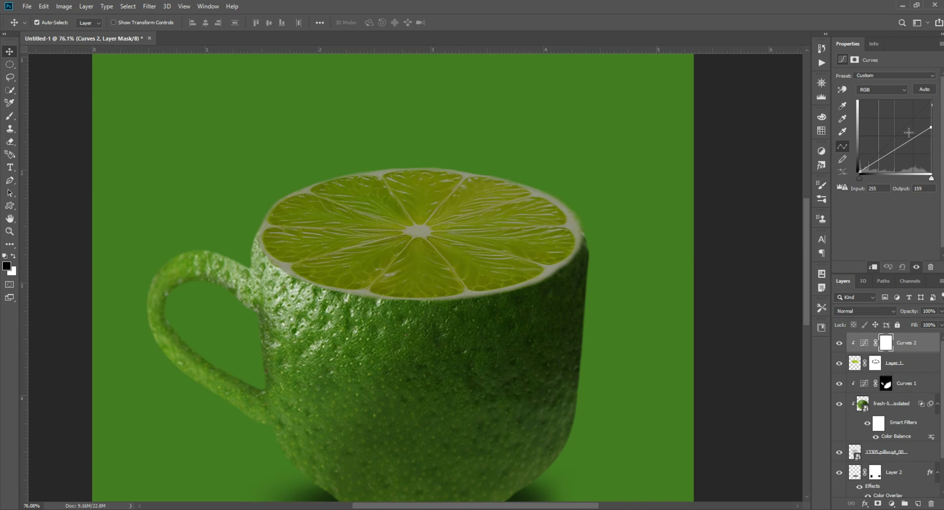
key(ctrl+i)
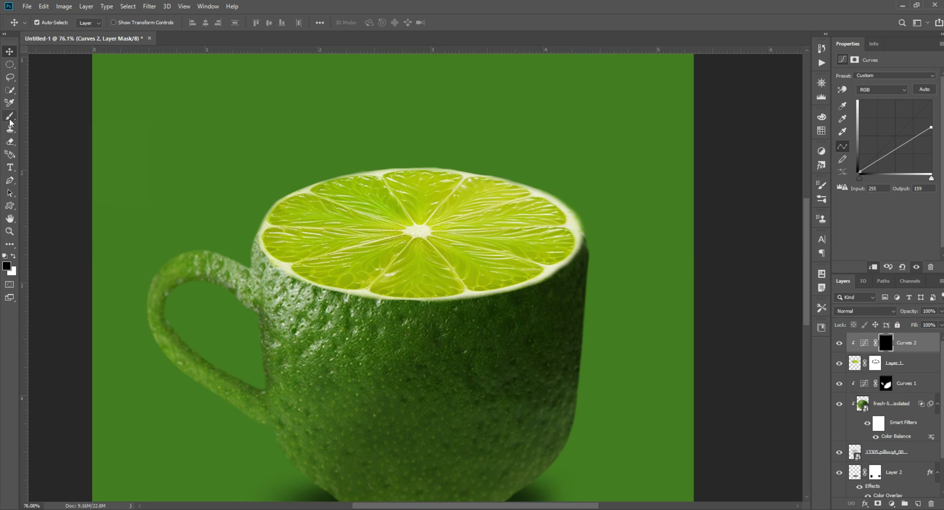
- Paint white over the lime top's right rim and side, with the brush enlarged to 900
click(10, 121)
scroll(572, 228, up, 1)
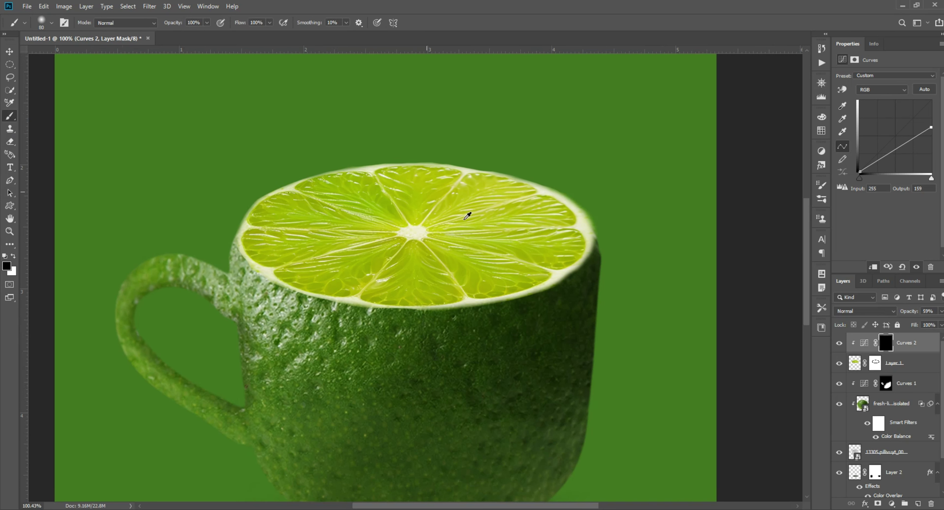
scroll(573, 234, up, 1)
drag(622, 240, 515, 319)
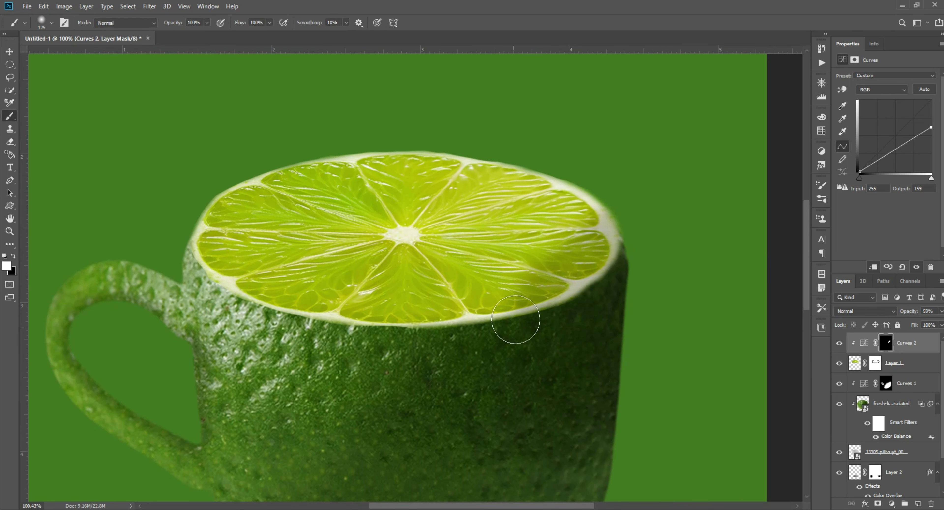
key(bracketright)
key(bracketright)
key(bracketright)
drag(630, 232, 653, 284)
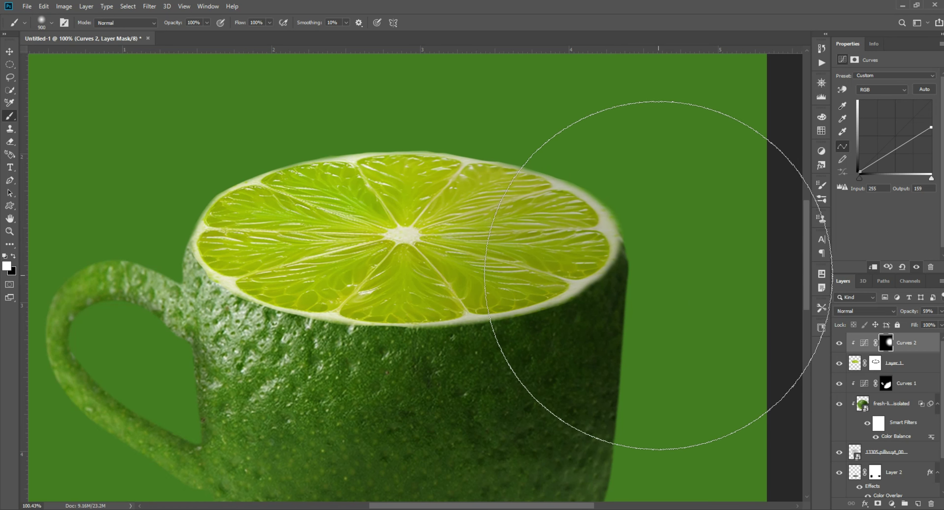
- Lower the Curves 2 opacity to 46% and fit the whole image in the window
click(941, 312)
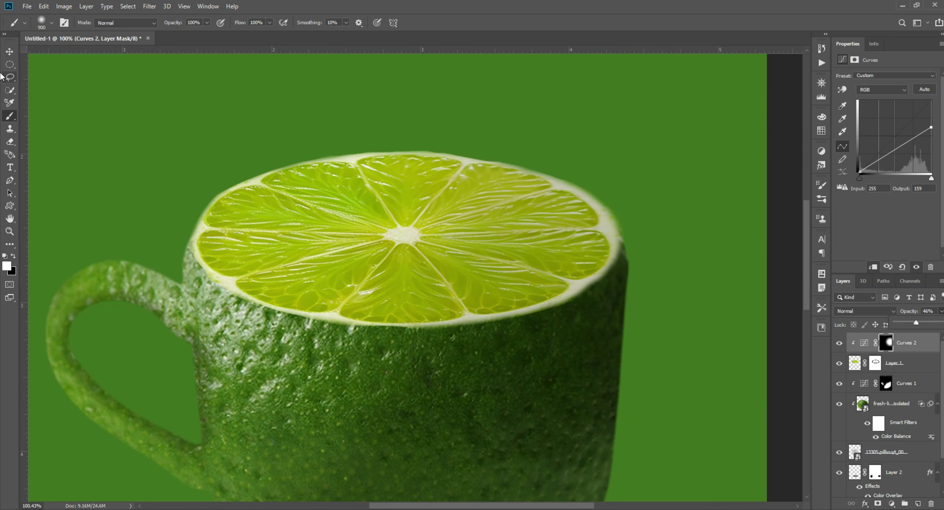
key(v)
key(ctrl+0)
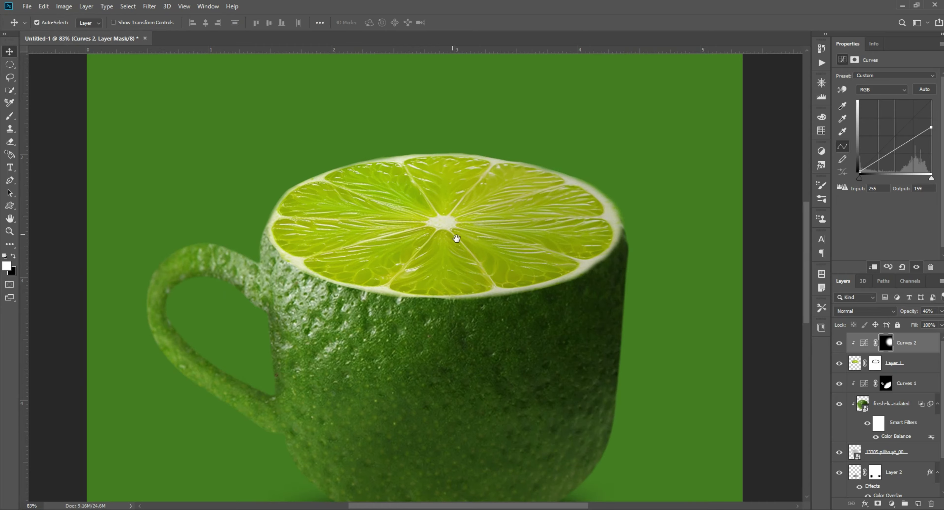
scroll(361, 218, up, 2)
key(ctrl+0)
scroll(409, 246, up, 3)
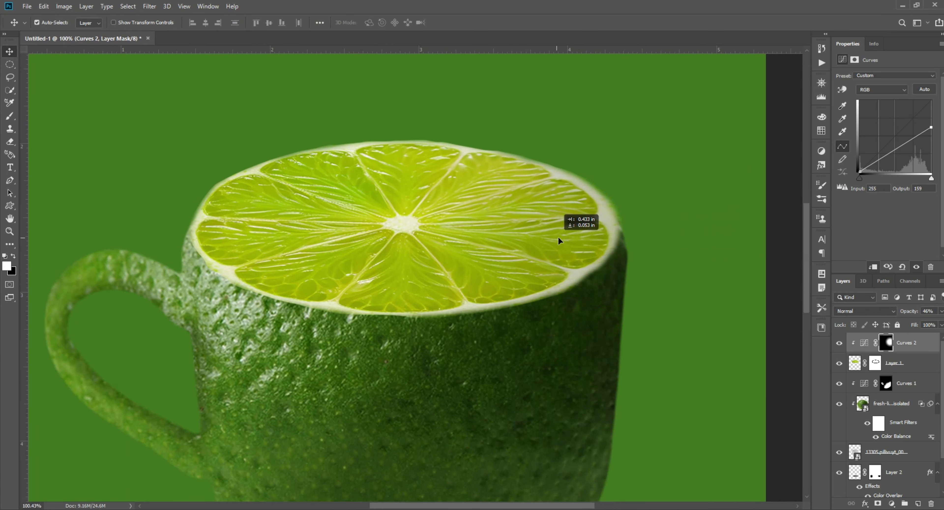
scroll(503, 233, down, 3)
scroll(516, 232, down, 2)
- Add a Curves 3 adjustment above Curves 1, with its white point pulled down to darken
scroll(473, 368, up, 1)
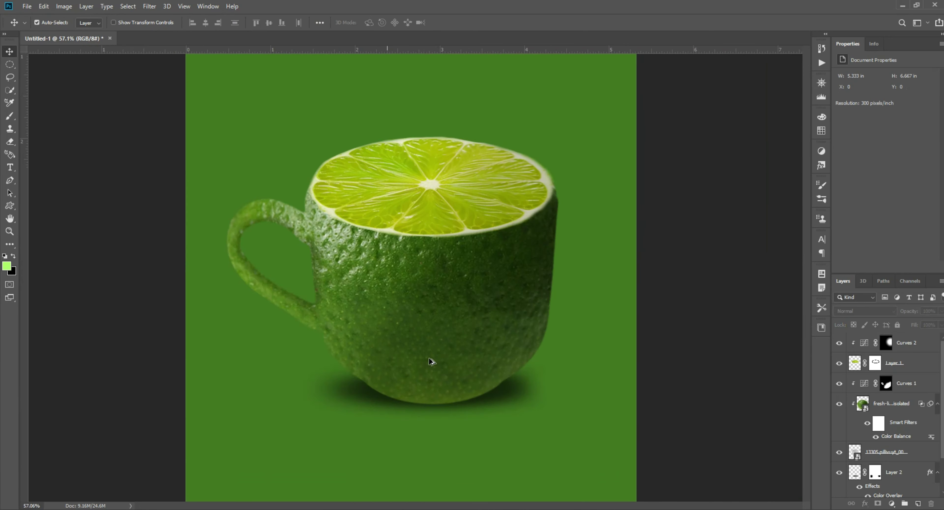
scroll(475, 373, up, 1)
click(537, 388)
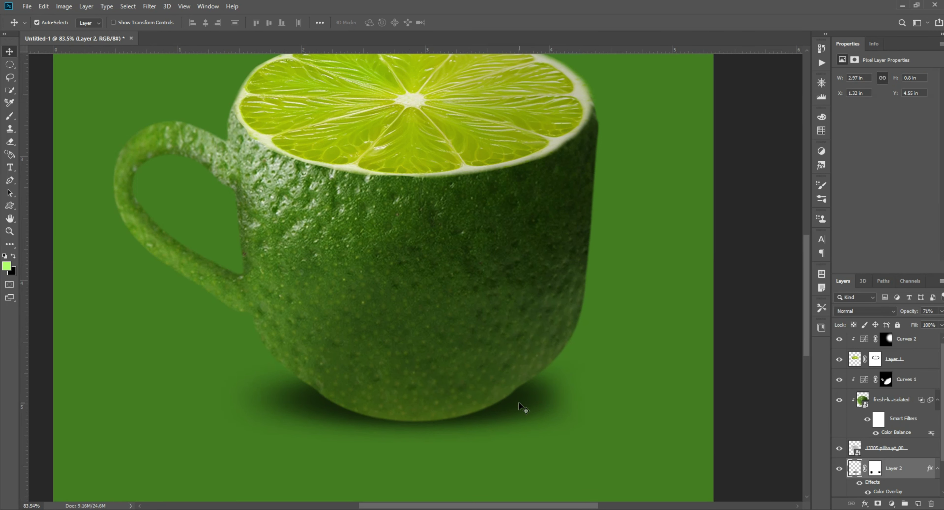
click(886, 379)
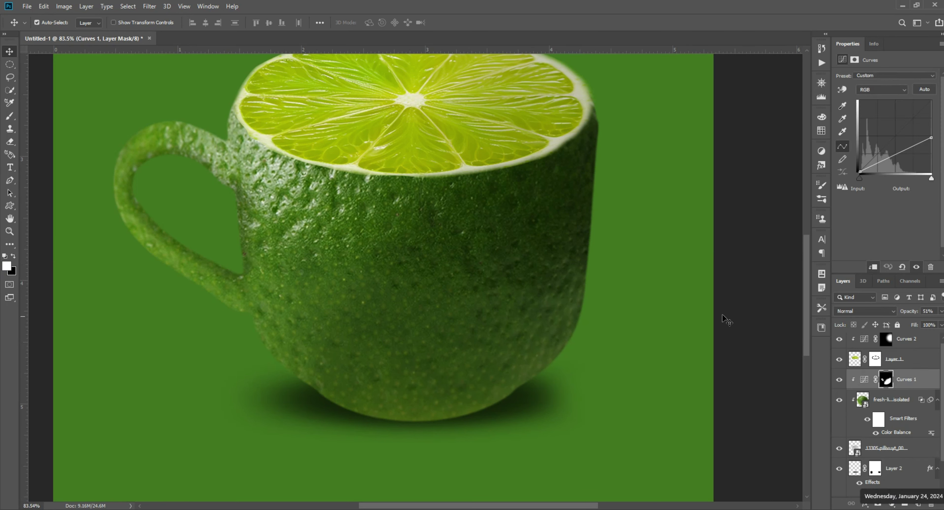
click(878, 503)
click(892, 503)
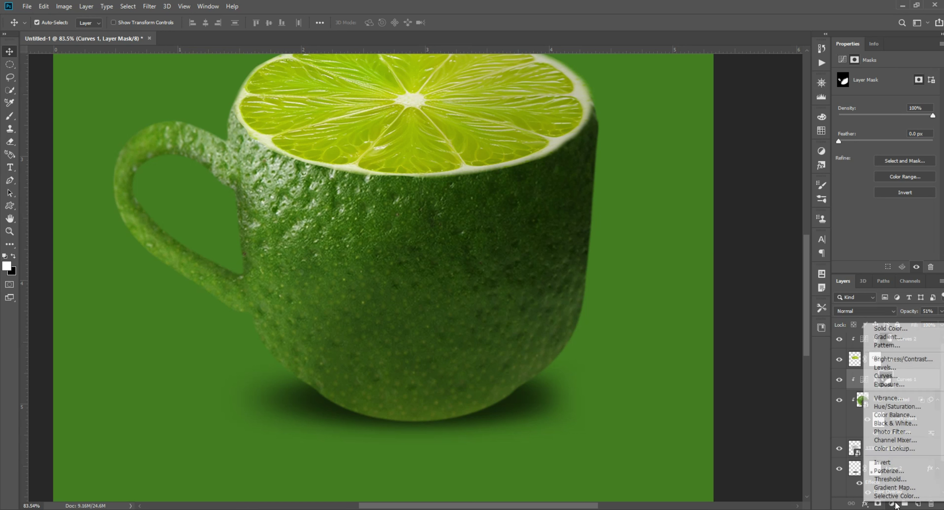
click(894, 379)
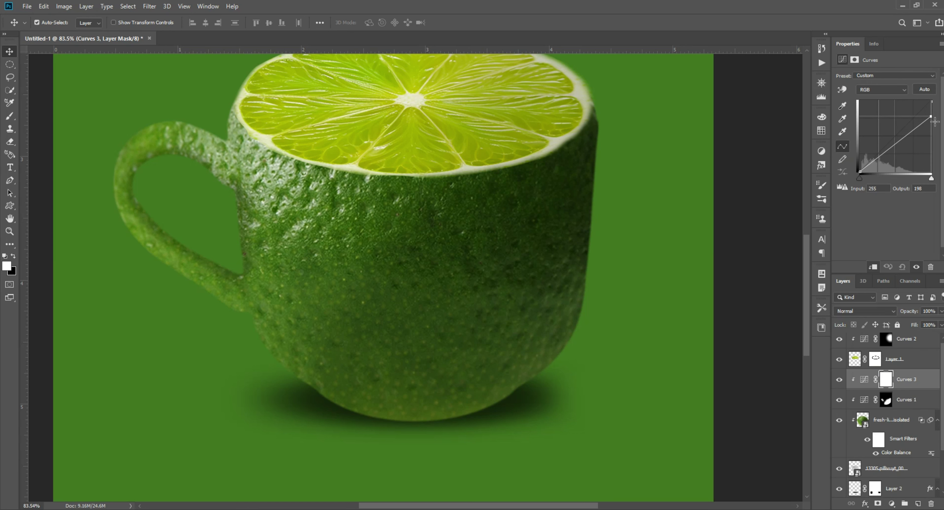
drag(935, 121, 935, 138)
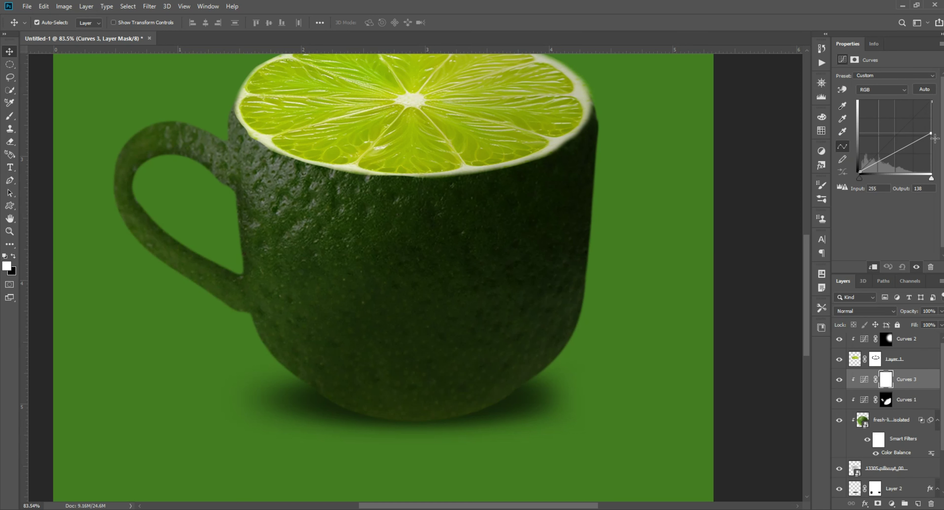
- Invert the Curves 3 mask, brush white along the cup's base and shadow, then start another Curves layer
key(ctrl+i)
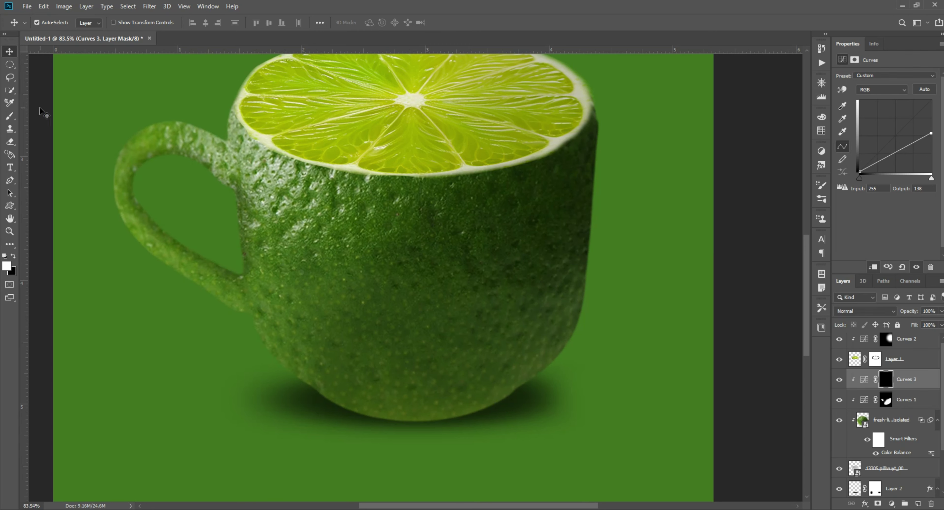
key(b)
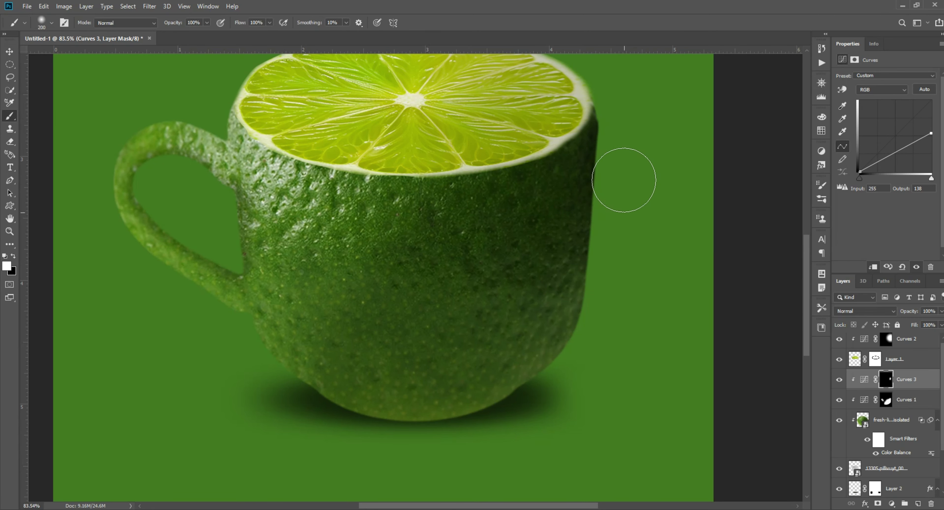
drag(551, 394, 341, 436)
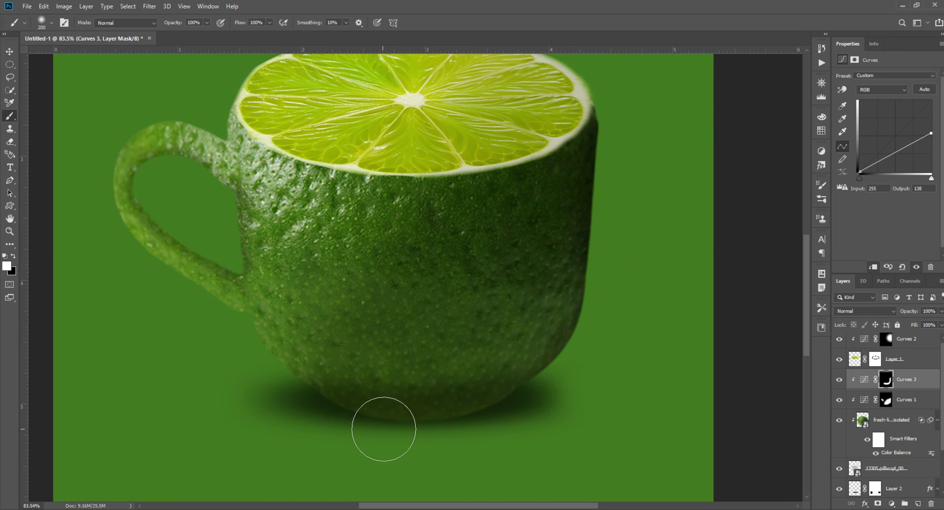
scroll(440, 319, down, 4)
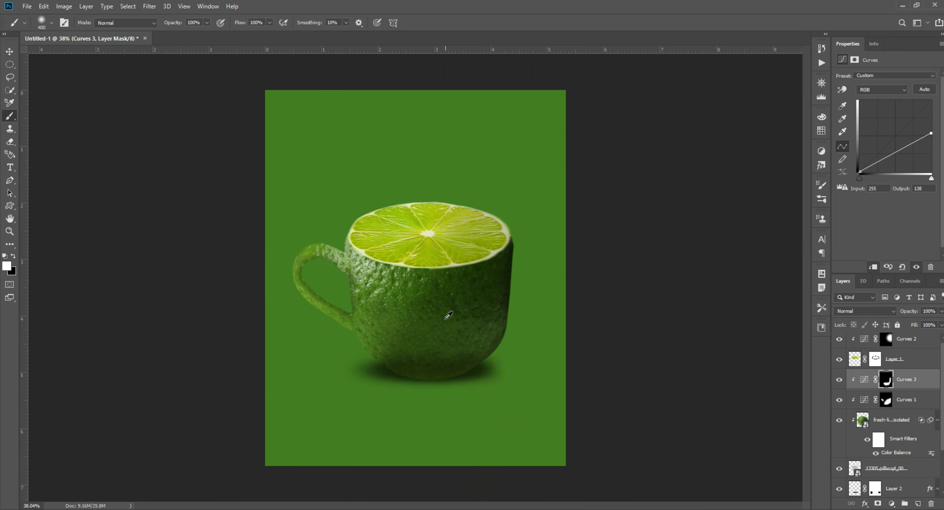
scroll(448, 315, up, 1)
click(10, 52)
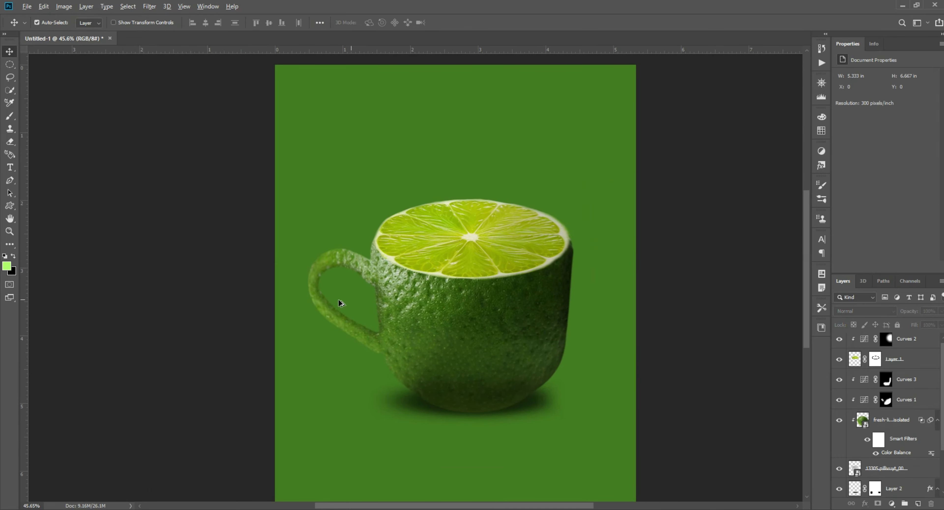
scroll(341, 302, up, 5)
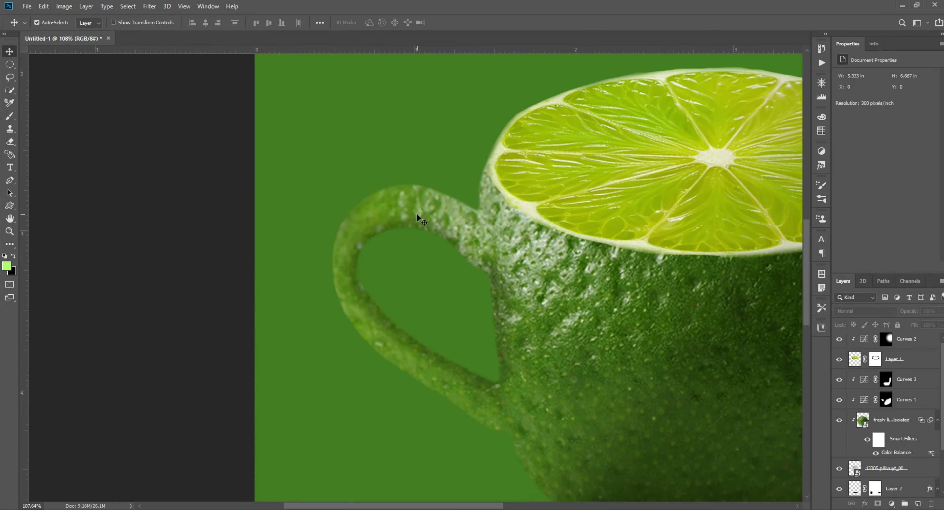
click(886, 400)
click(892, 503)
- Create a darkening Curves 4 with an inverted mask, painted on the handle's inner edge, at 57% opacity
click(906, 378)
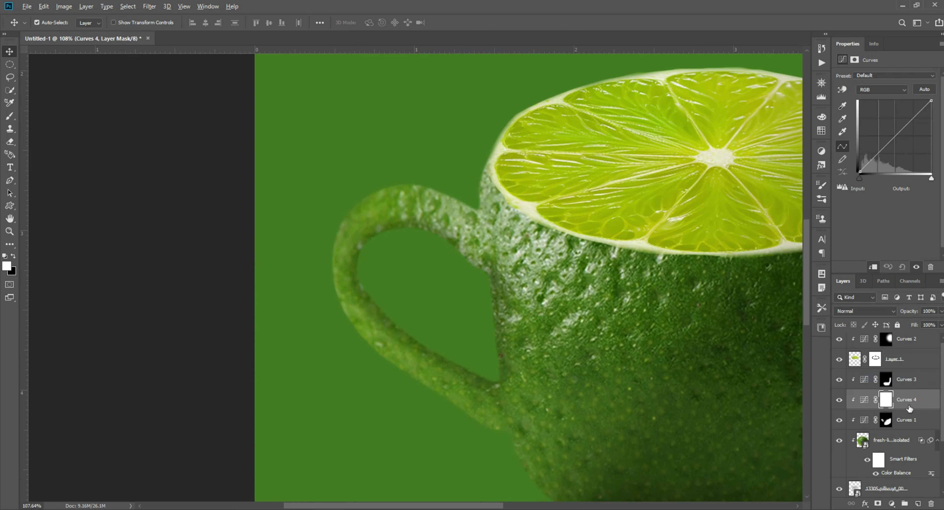
drag(931, 101, 931, 137)
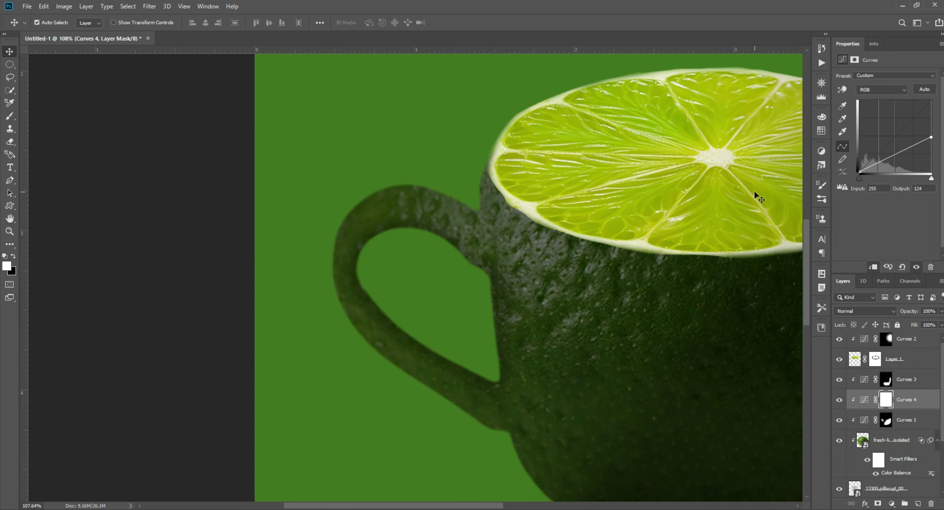
key(ctrl+i)
key(b)
scroll(473, 293, up, 5)
key(bracketleft)
key(bracketleft)
key(bracketleft)
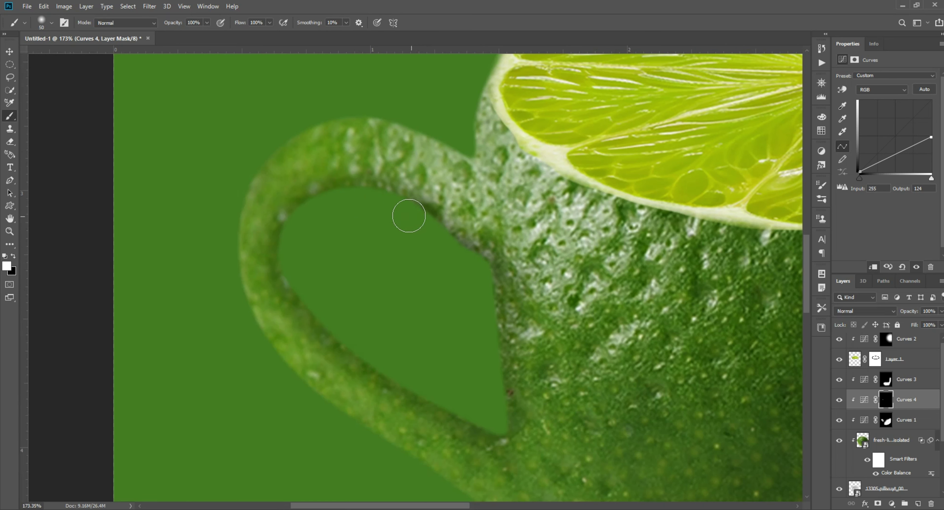
mouse_move(294, 270)
mouse_down()
mouse_move(350, 345)
mouse_move(496, 428)
mouse_up()
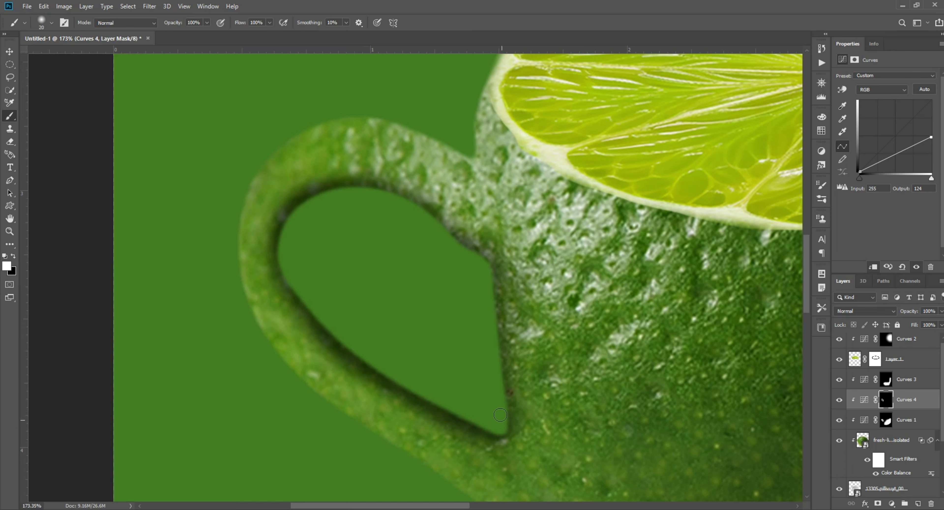
scroll(483, 299, down, 5)
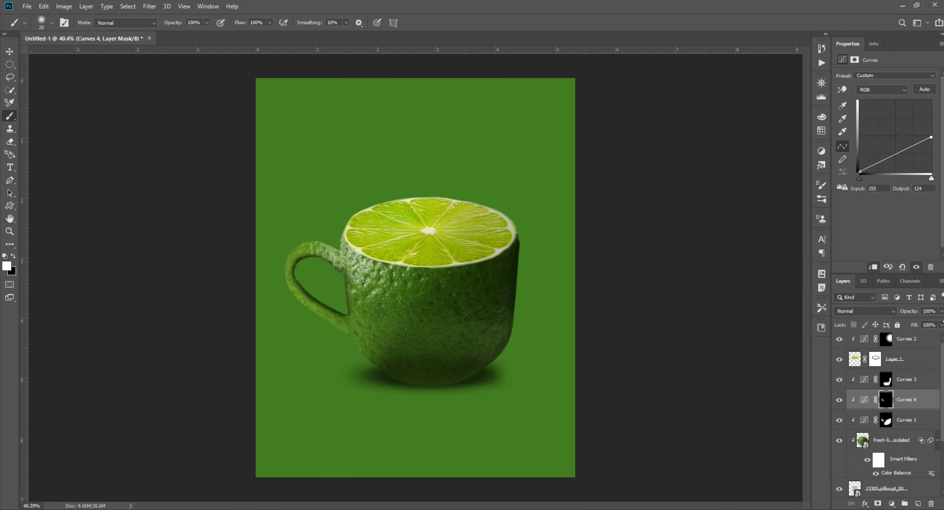
drag(928, 321, 922, 322)
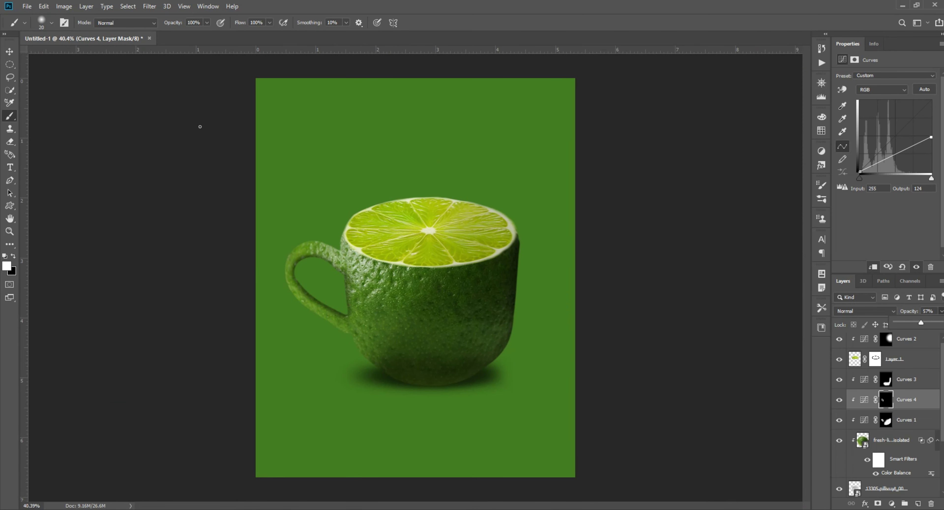
- Reduce the Curves 2 adjustment's opacity to 58% and fit the document in view
click(10, 53)
click(587, 354)
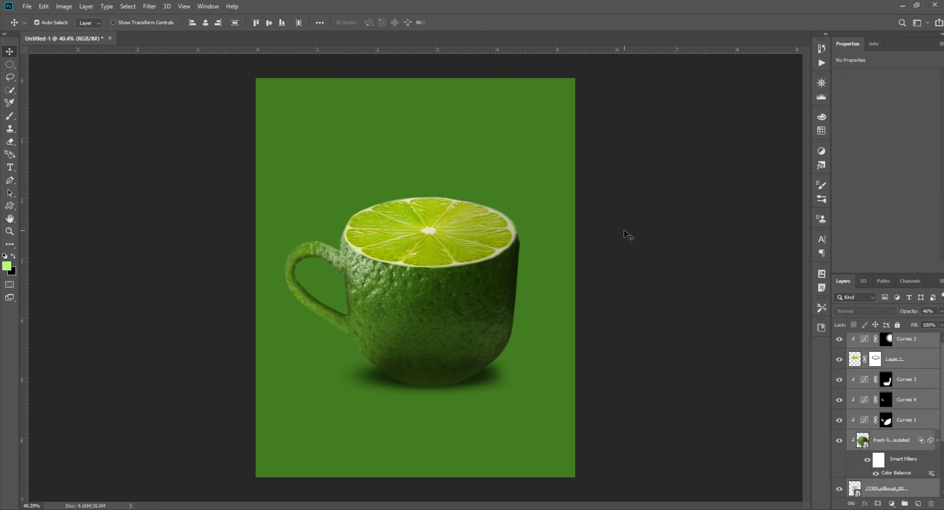
scroll(491, 222, up, 1)
scroll(490, 223, up, 2)
key(alt+period)
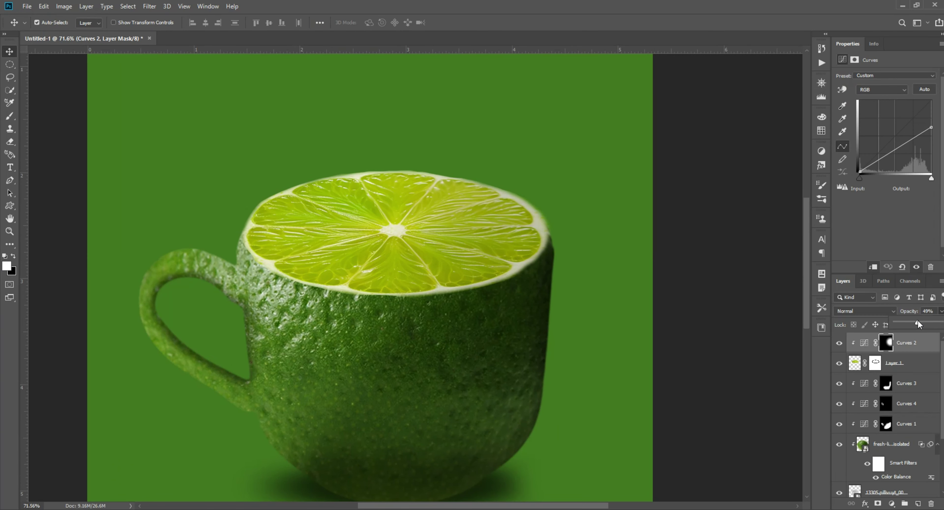
drag(928, 324, 919, 322)
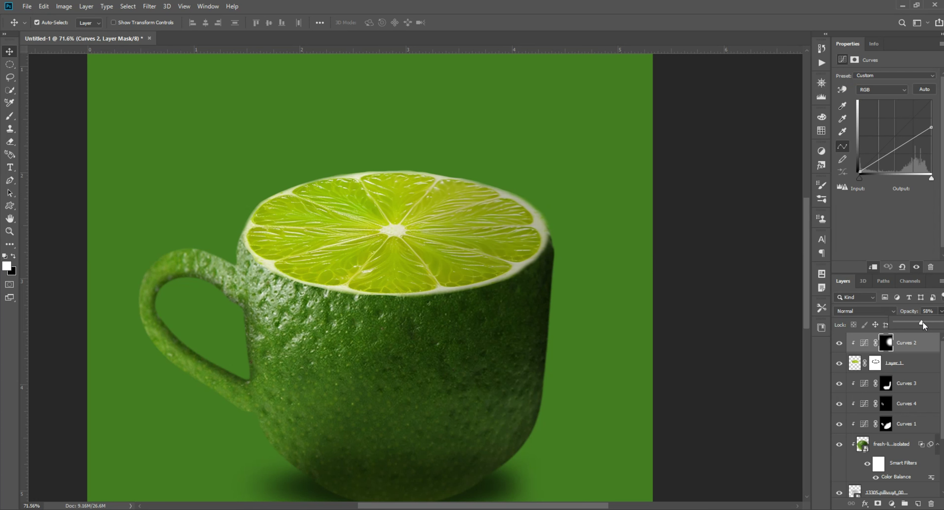
click(525, 275)
key(ctrl+0)
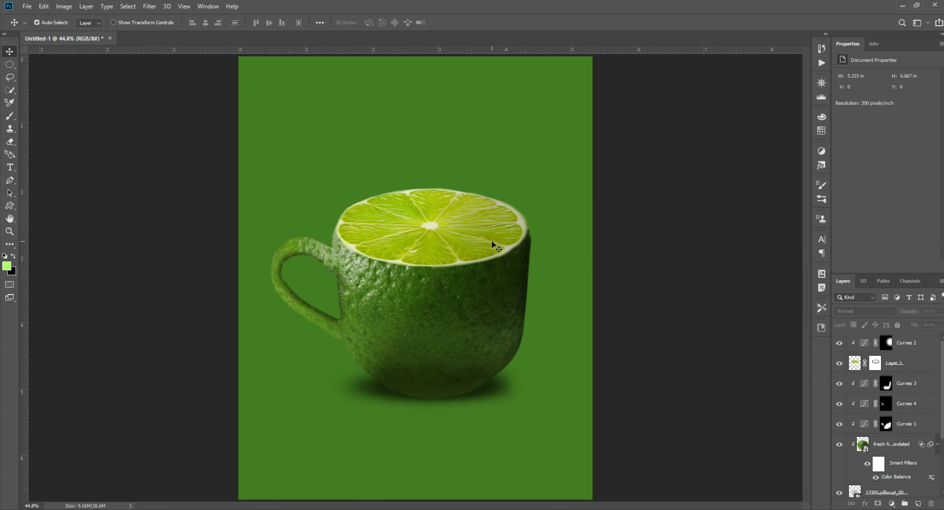
key(alt+period)
key(alt+bracketleft)
key(alt+bracketleft)
key(alt+bracketleft)
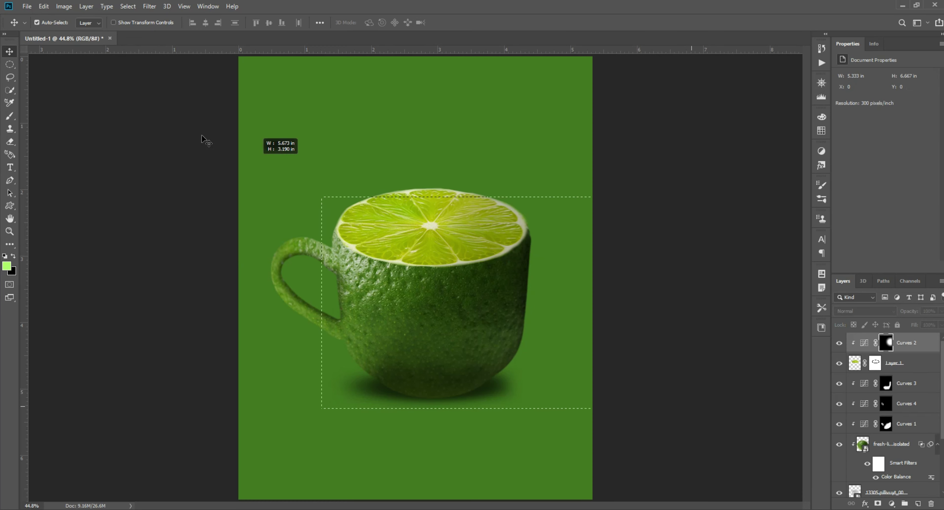
scroll(637, 242, down, 2)
scroll(636, 242, up, 1)
key(b)
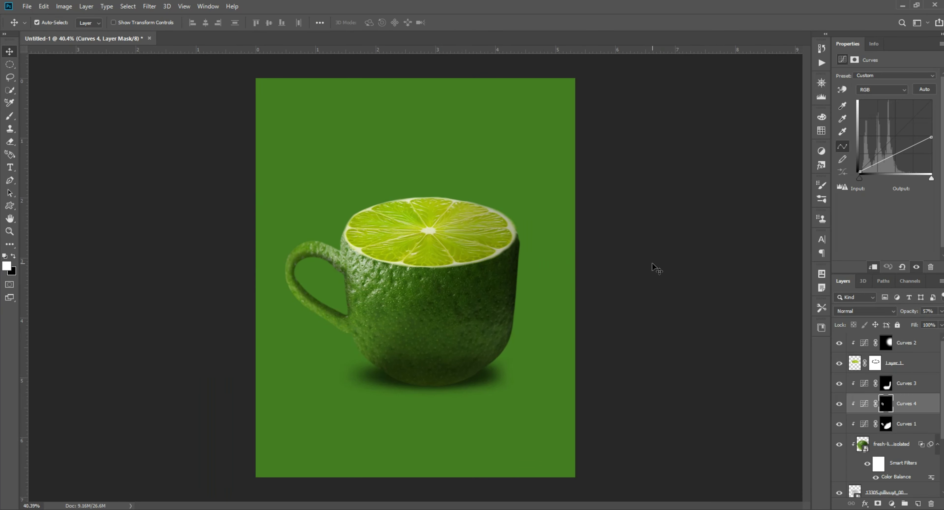
key(alt+bracketleft)
key(alt+bracketleft)
- Drag the 2210_w022 smoke image from File Explorer into the document as a new layer
key(super+e)
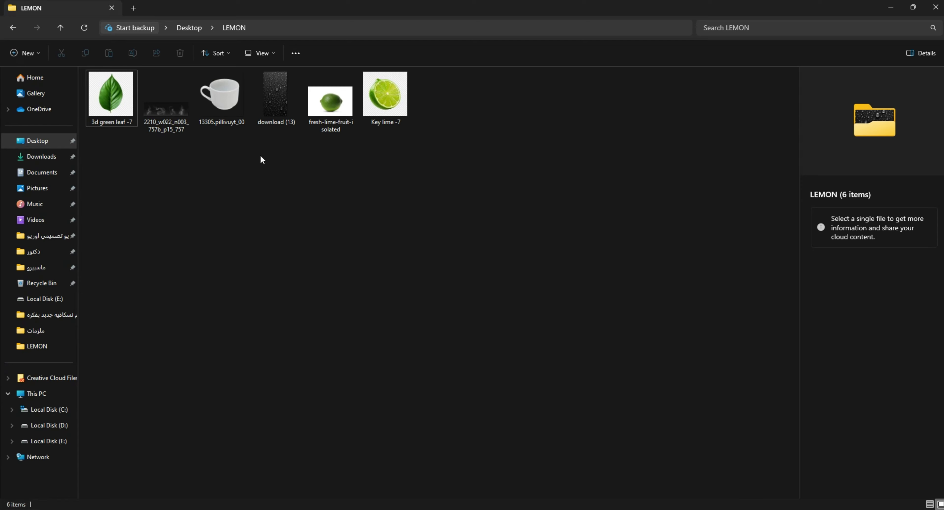
drag(166, 106, 468, 363)
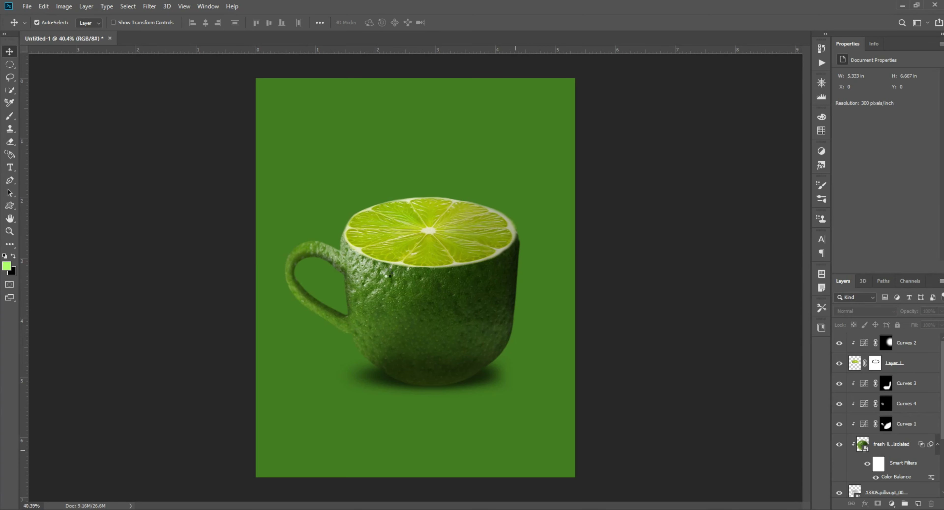
drag(390, 275, 398, 265)
- Set the smoke layer to Screen blend mode and apply Levels with black input 76
click(865, 310)
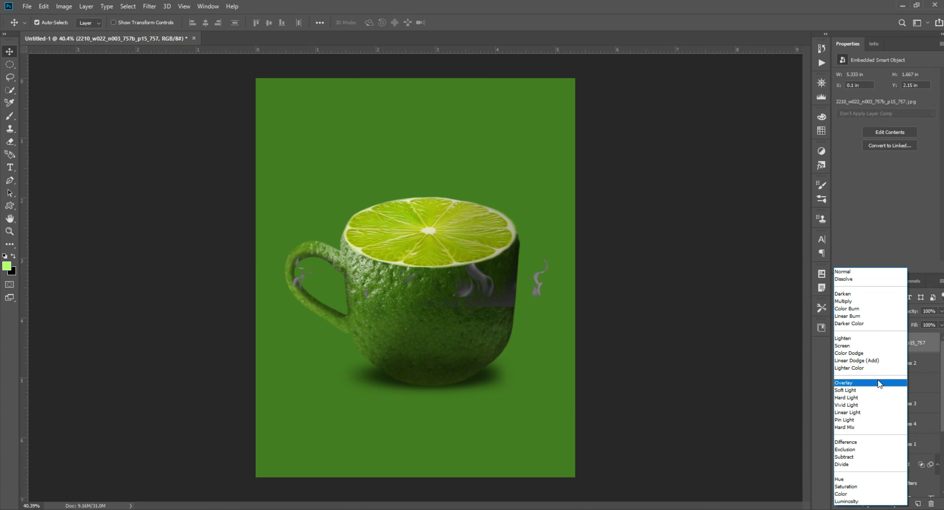
click(852, 347)
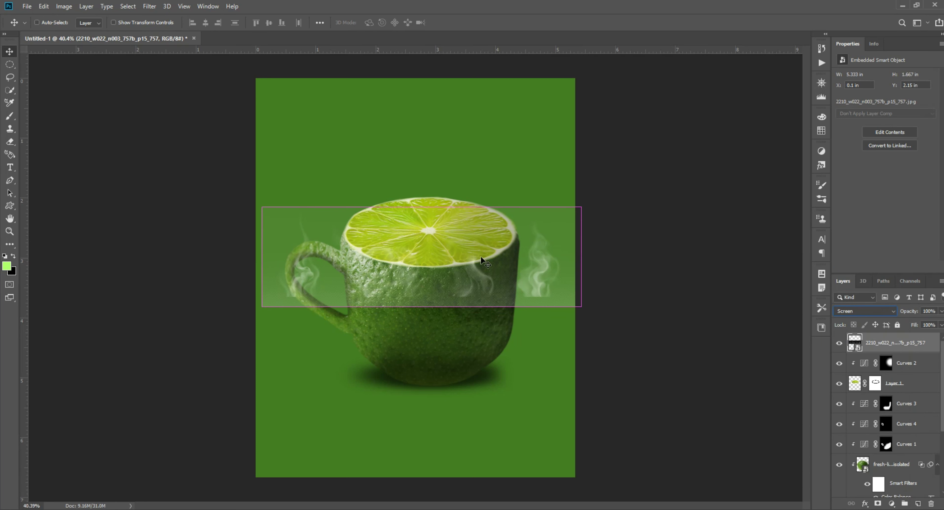
key(ctrl+l)
drag(444, 95, 701, 97)
drag(633, 209, 670, 209)
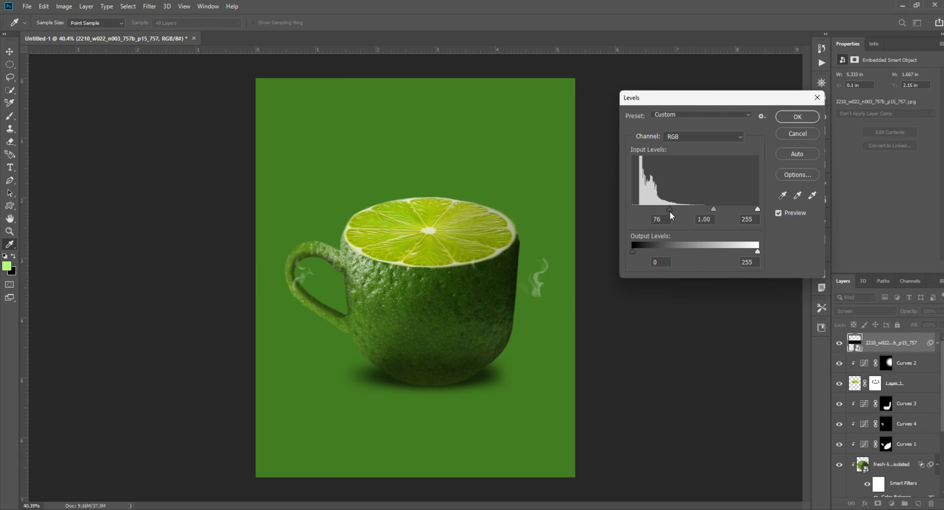
click(784, 116)
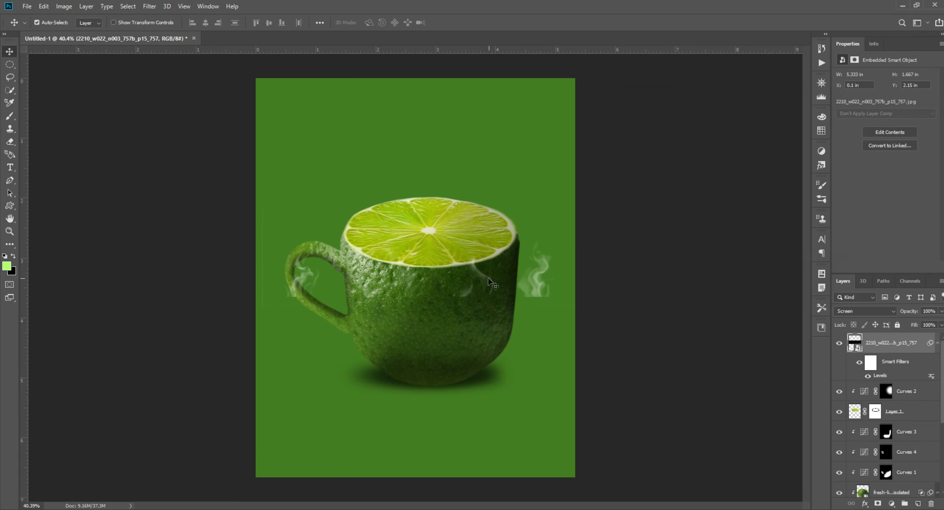
- Position the smoke, Alt-drag a duplicate over the cup, and shift both smoke layers left together
drag(488, 278, 384, 214)
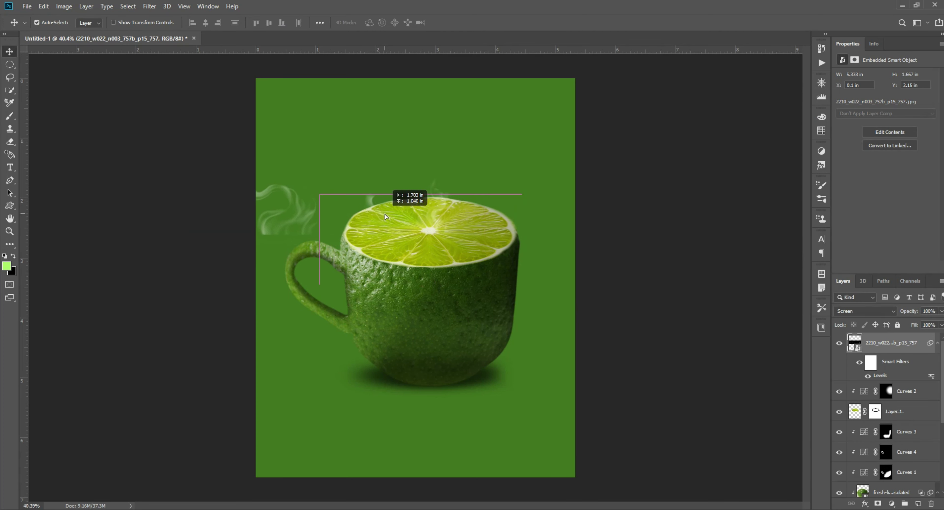
scroll(385, 214, up, 3)
scroll(381, 210, up, 3)
scroll(420, 236, down, 4)
click(377, 213)
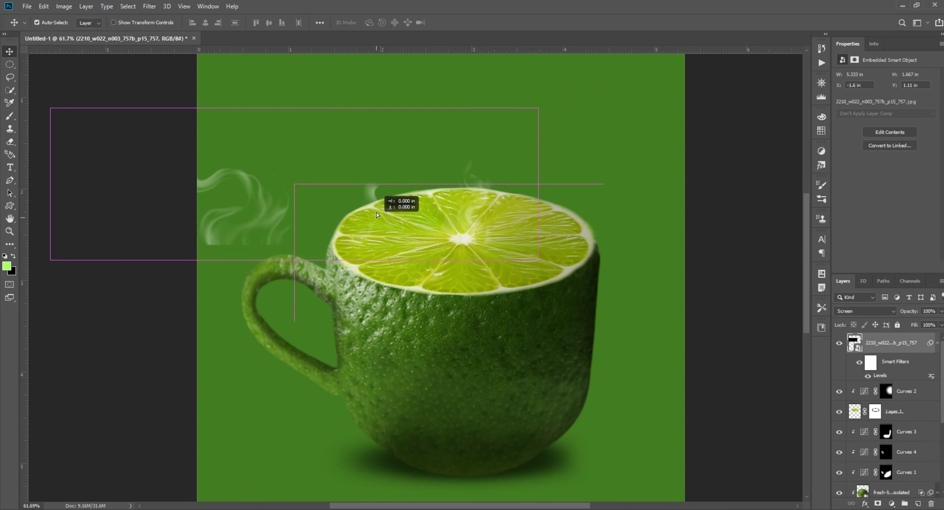
drag(376, 214, 517, 215)
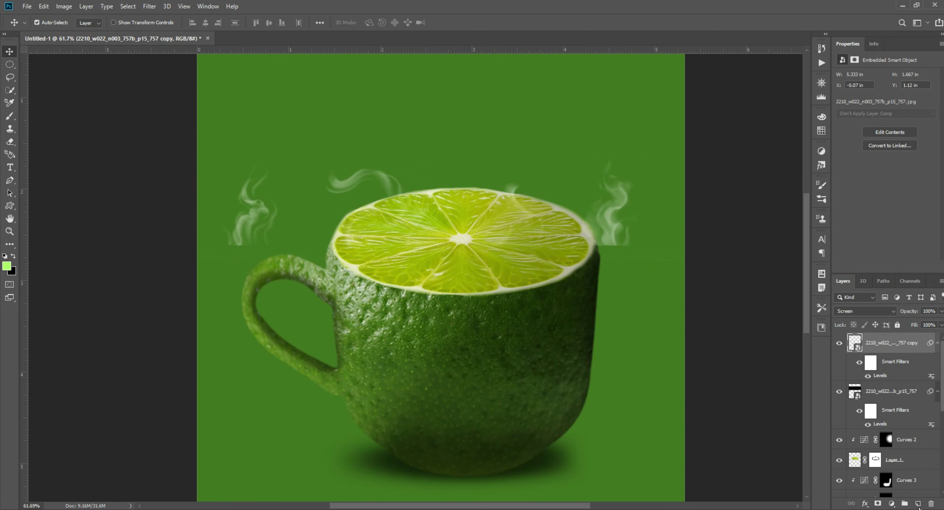
drag(611, 221, 546, 351)
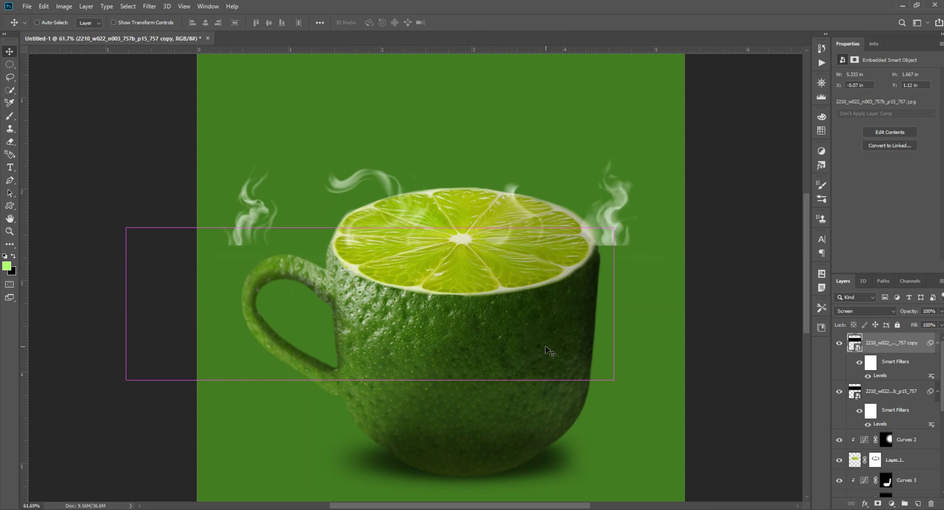
ctrl+click(891, 390)
drag(623, 229, 473, 231)
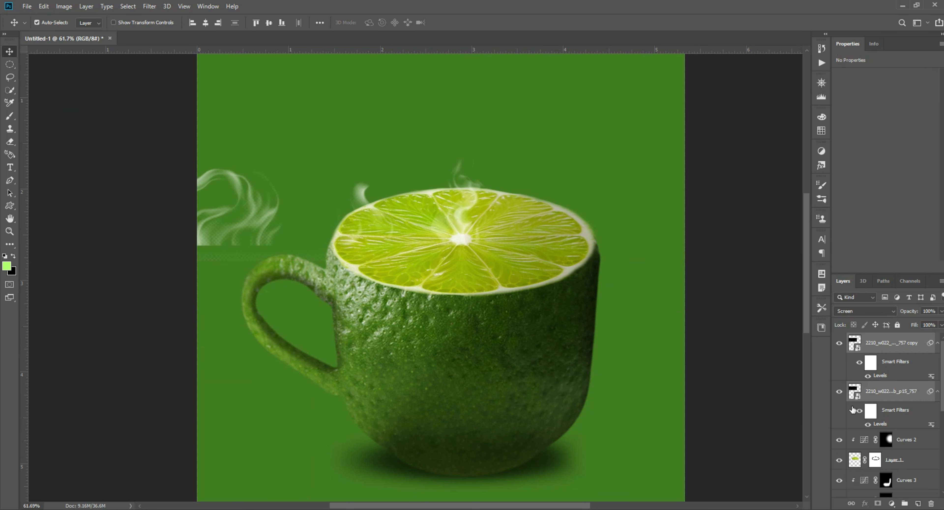
- Add a mask to the original smoke layer and paint out its unwanted wisps with a large brush
click(891, 391)
click(878, 503)
key(b)
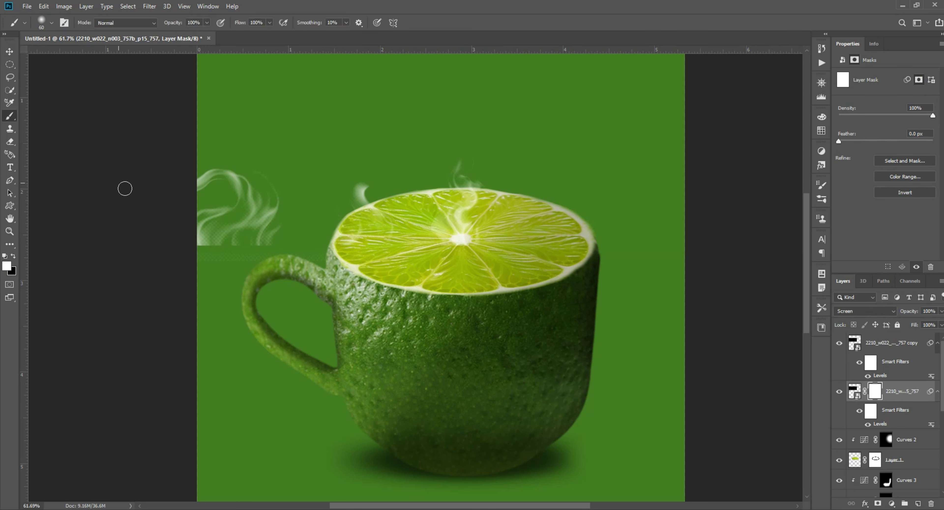
key(bracketright)
key(bracketright)
key(bracketright)
drag(120, 190, 285, 179)
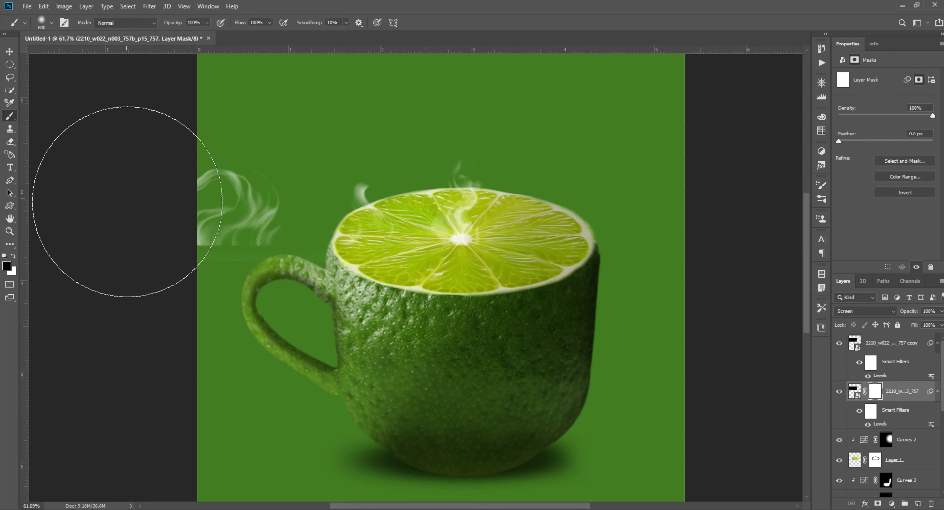
key(bracketleft)
key(bracketleft)
key(bracketleft)
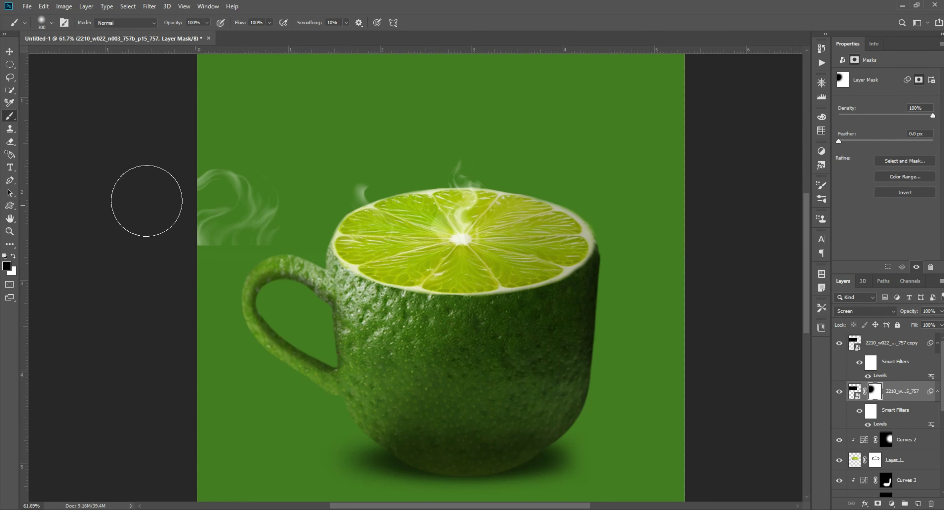
- Mask the smoke copy, paint out its left-hand smoke, and reposition the remaining wisp over the lime
click(901, 347)
click(878, 504)
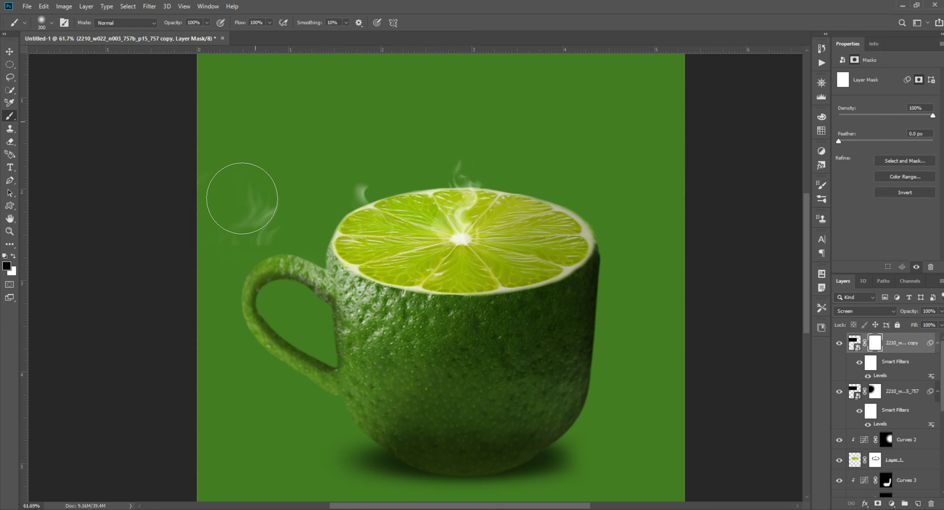
drag(242, 201, 357, 174)
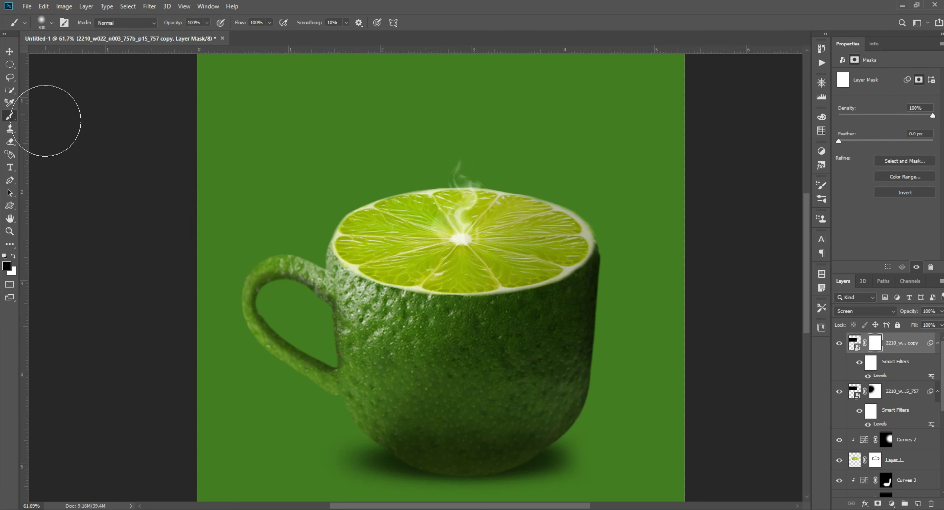
key(v)
mouse_move(495, 238)
mouse_down()
mouse_move(558, 205)
mouse_move(451, 204)
mouse_move(466, 215)
mouse_up()
- Scale the smoke to about 129% and shift it up and to the left
key(ctrl+t)
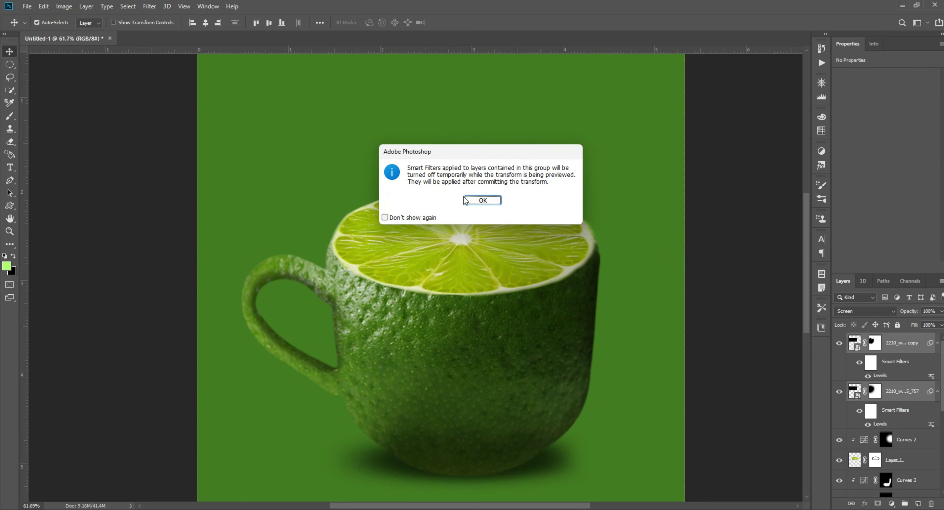
key(Return)
drag(529, 182, 670, 183)
drag(594, 213, 473, 194)
key(Return)
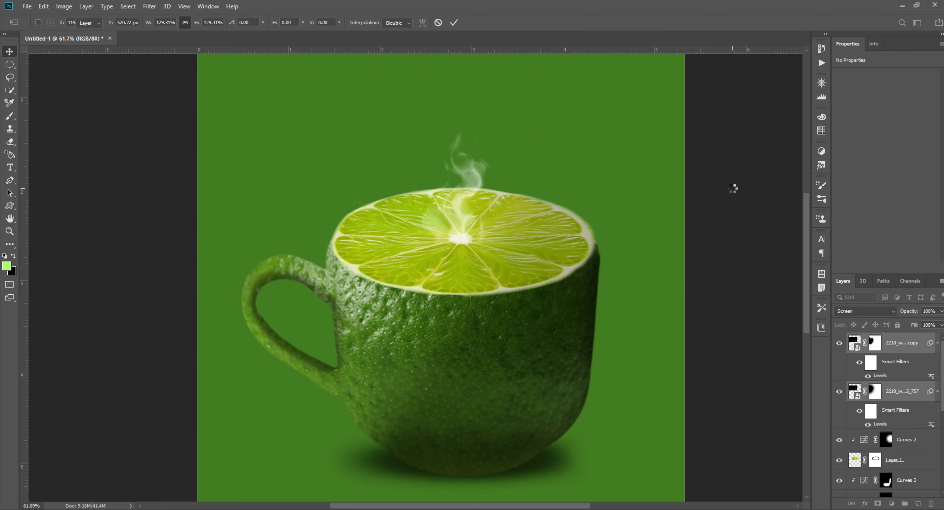
scroll(456, 197, down, 5)
scroll(455, 197, up, 5)
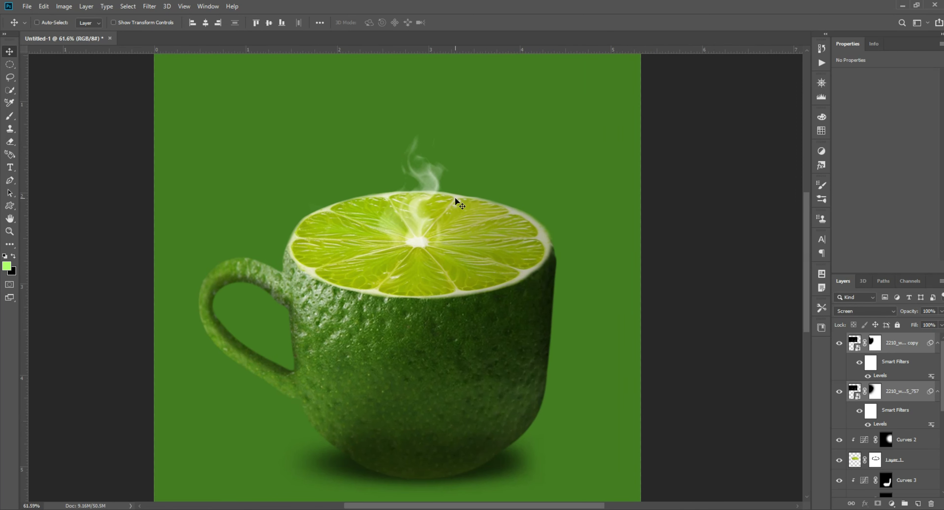
- Transform the smoke again, moving it up above the lime top
key(ctrl+t)
click(482, 200)
drag(422, 216, 441, 183)
key(Return)
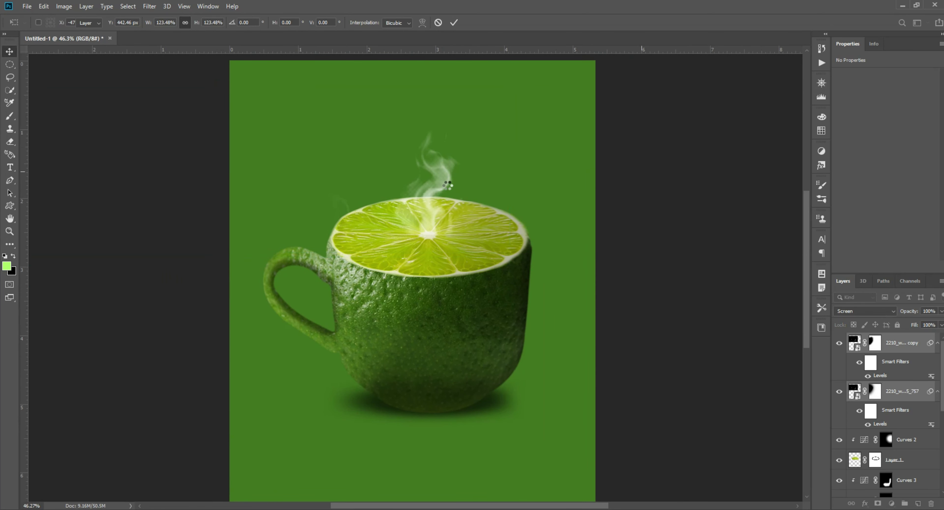
scroll(403, 212, down, 3)
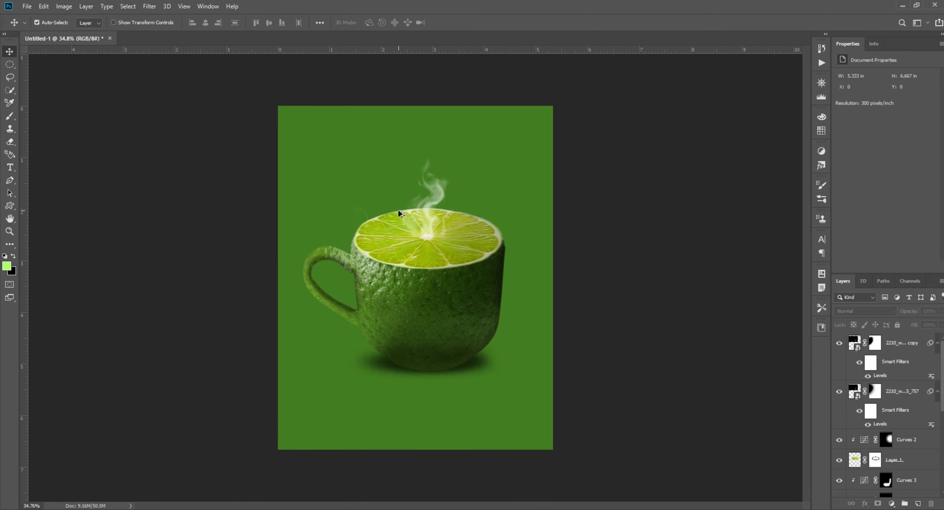
scroll(366, 201, up, 1)
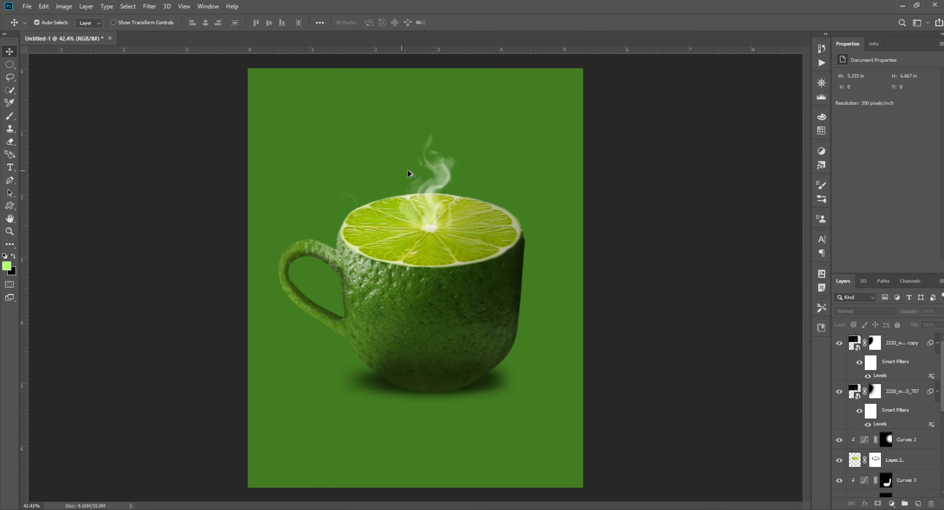
scroll(421, 192, up, 8)
- Set both smoke layers to 80% opacity, then clear the layer selection
click(905, 344)
shift+click(906, 391)
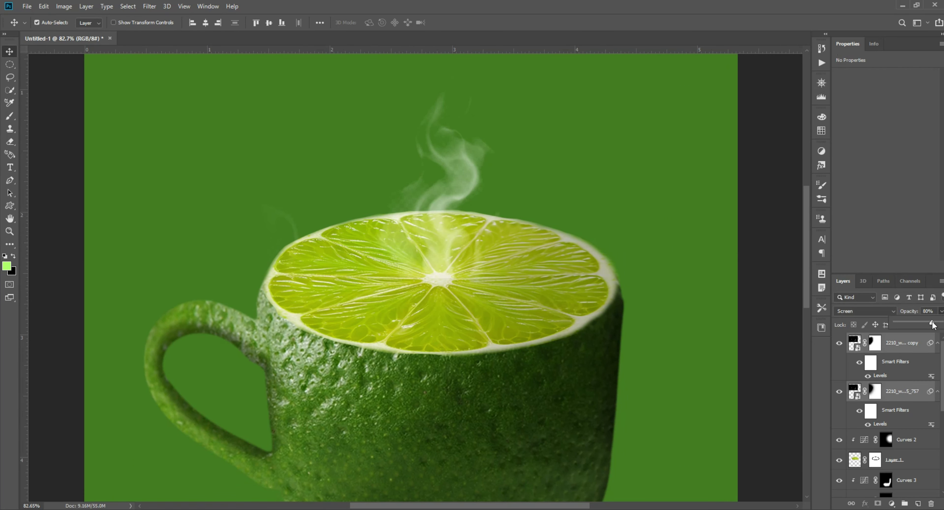
scroll(594, 246, down, 5)
click(683, 238)
scroll(691, 223, down, 2)
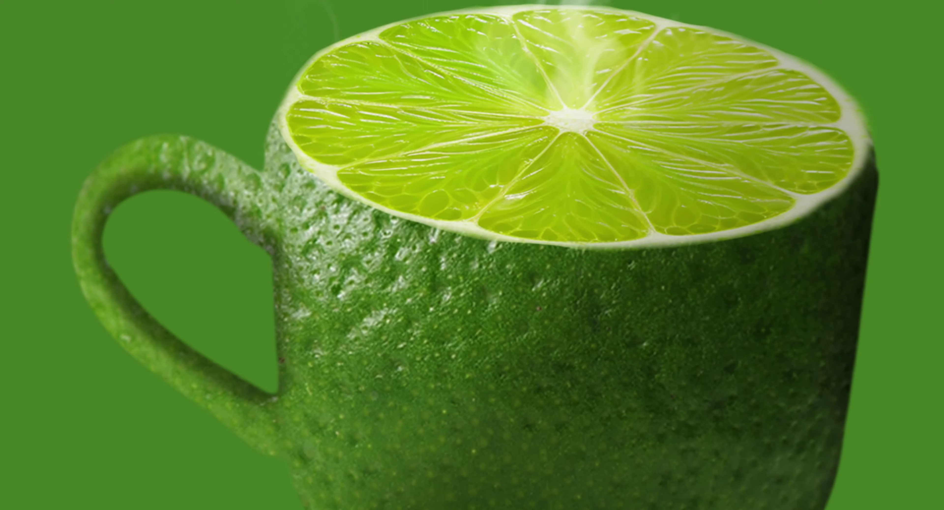